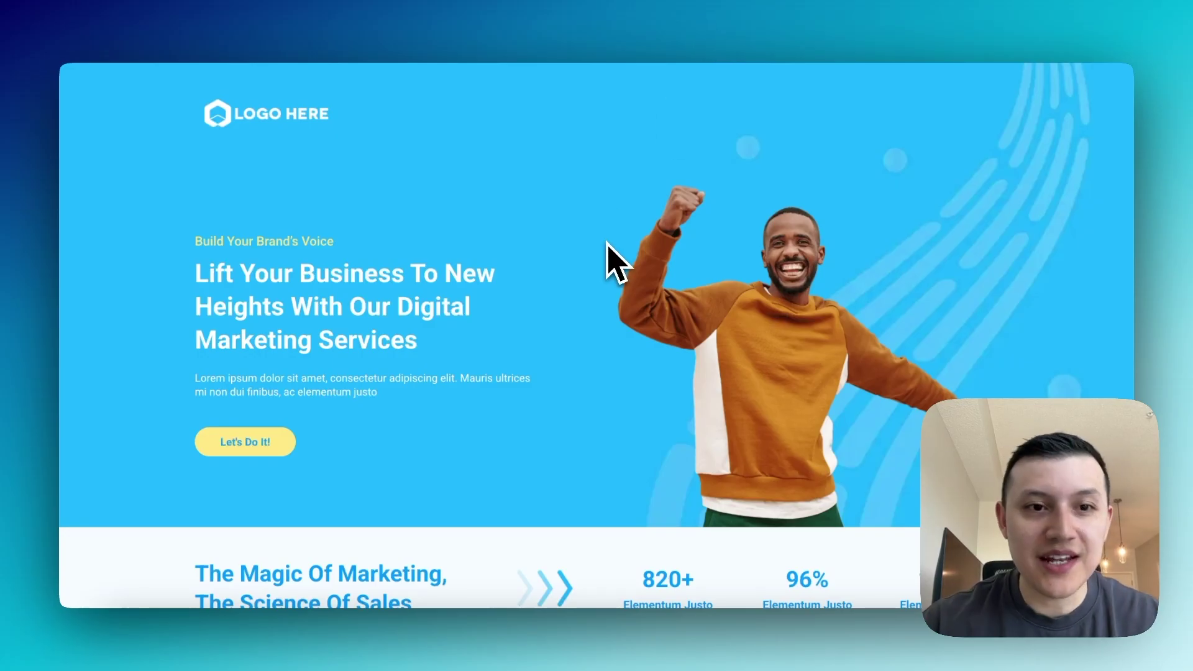
Step: Look through the digital marketing template page and check its mobile layout before returning to the desktop layout
{"action": "scroll", "coordinate": [612, 261], "scroll_direction": "down", "scroll_amount": 8}
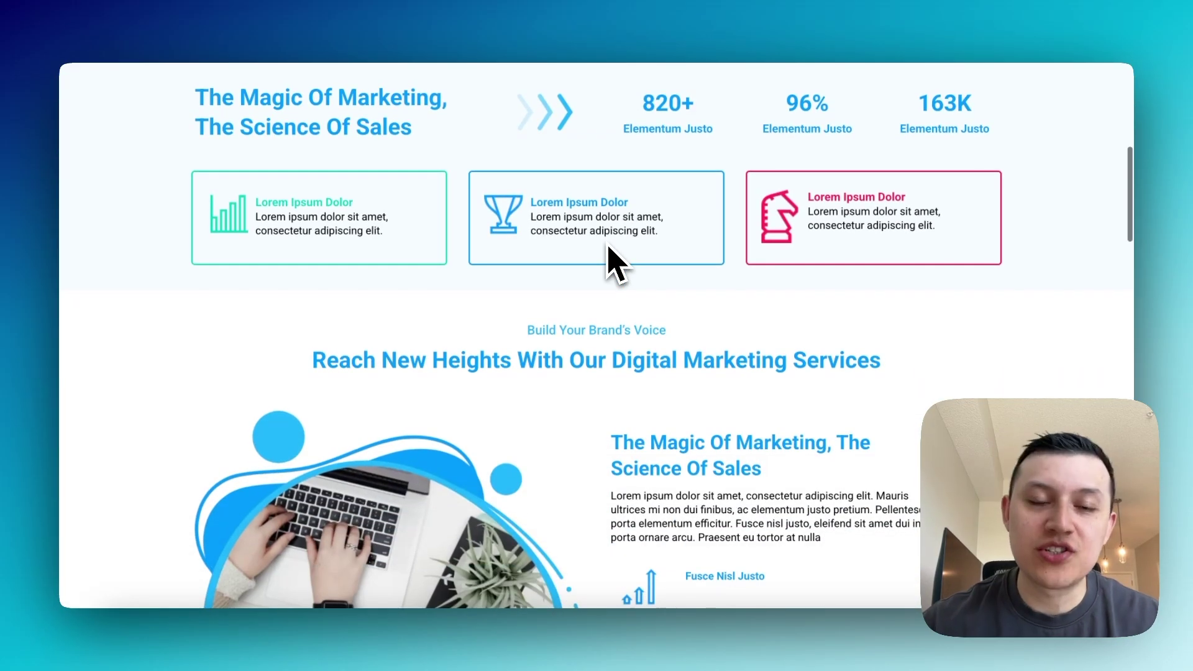
{"action": "scroll", "coordinate": [612, 261], "scroll_direction": "down", "scroll_amount": 2}
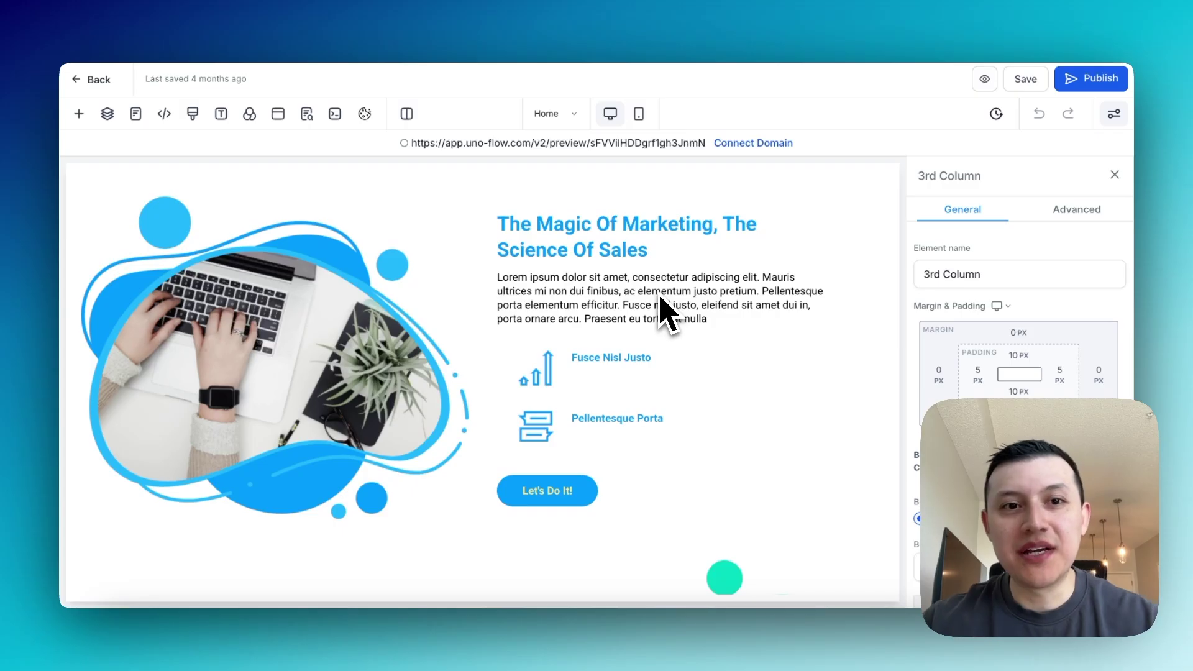
{"action": "scroll", "coordinate": [652, 311], "scroll_direction": "up", "scroll_amount": 3}
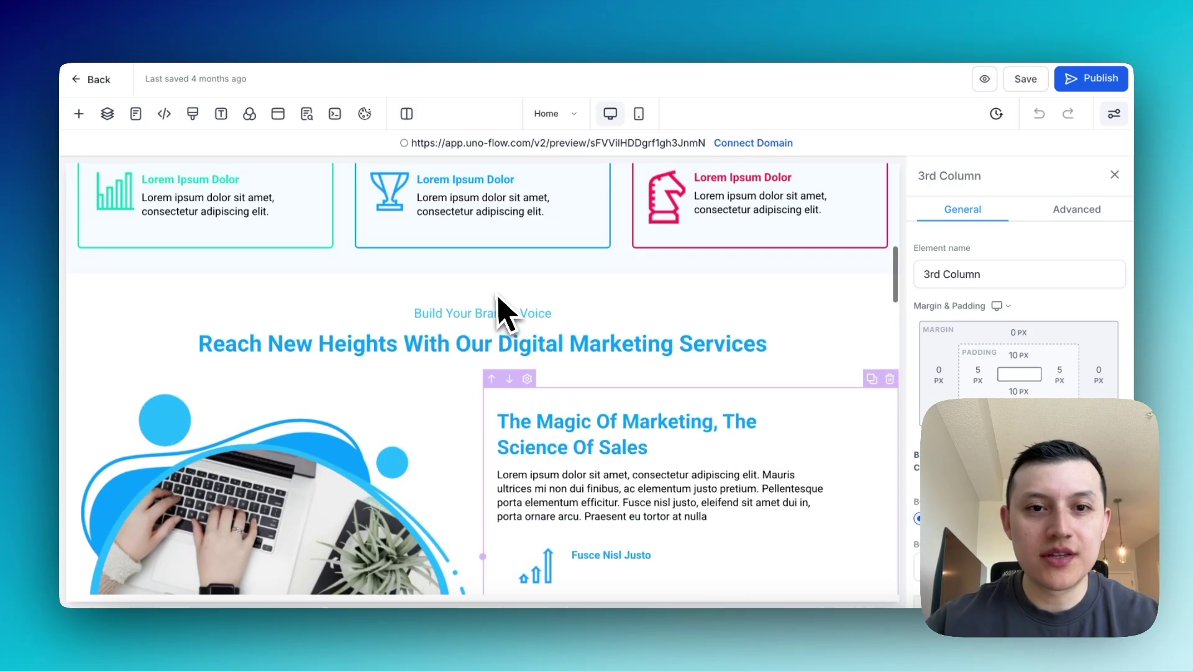
{"action": "left_click", "coordinate": [640, 118]}
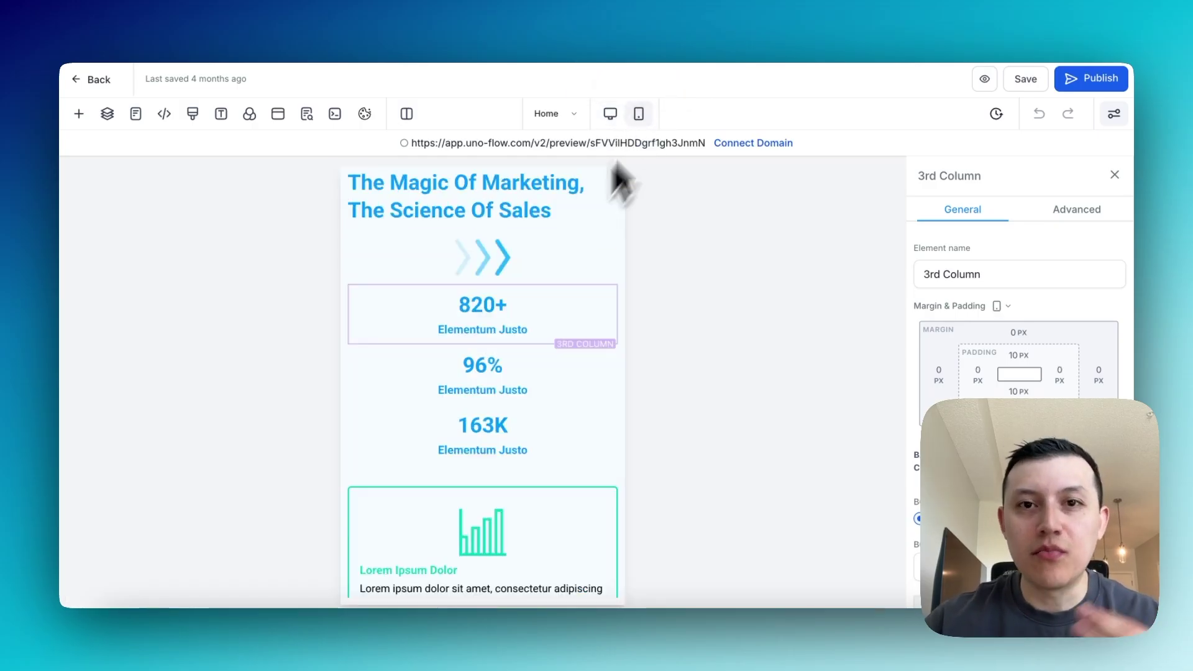
{"action": "left_click", "coordinate": [610, 115]}
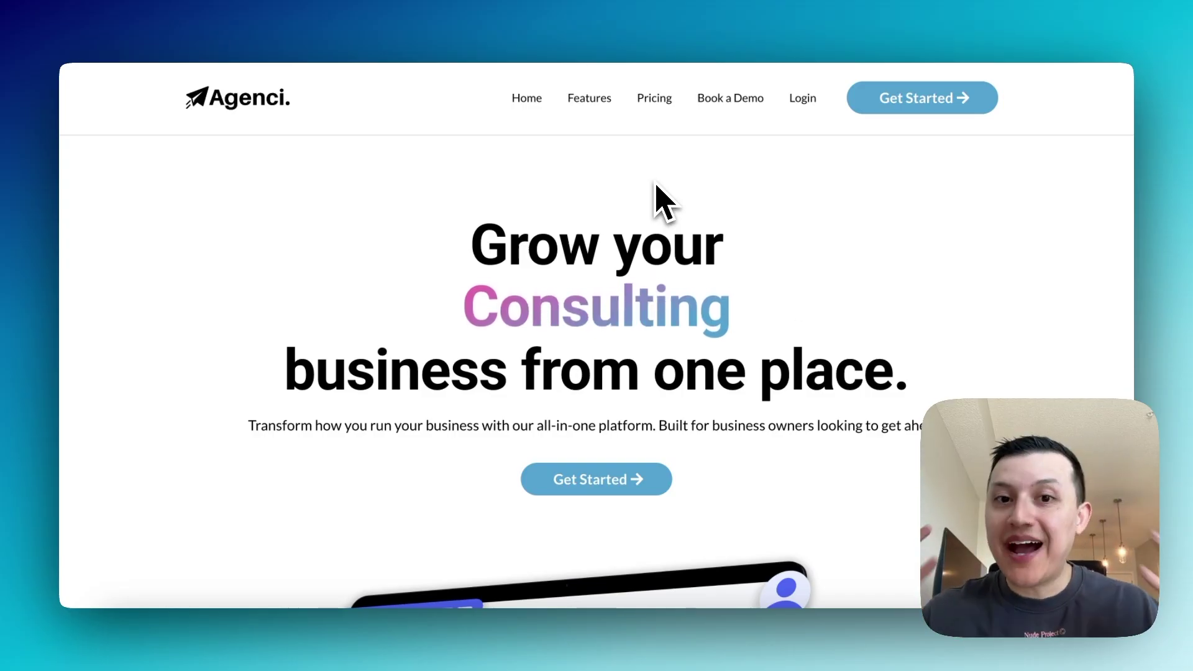
Step: Look through the Agenci page's hero, features overview and gradient feature cards
{"action": "scroll", "coordinate": [660, 199], "scroll_direction": "down", "scroll_amount": 15}
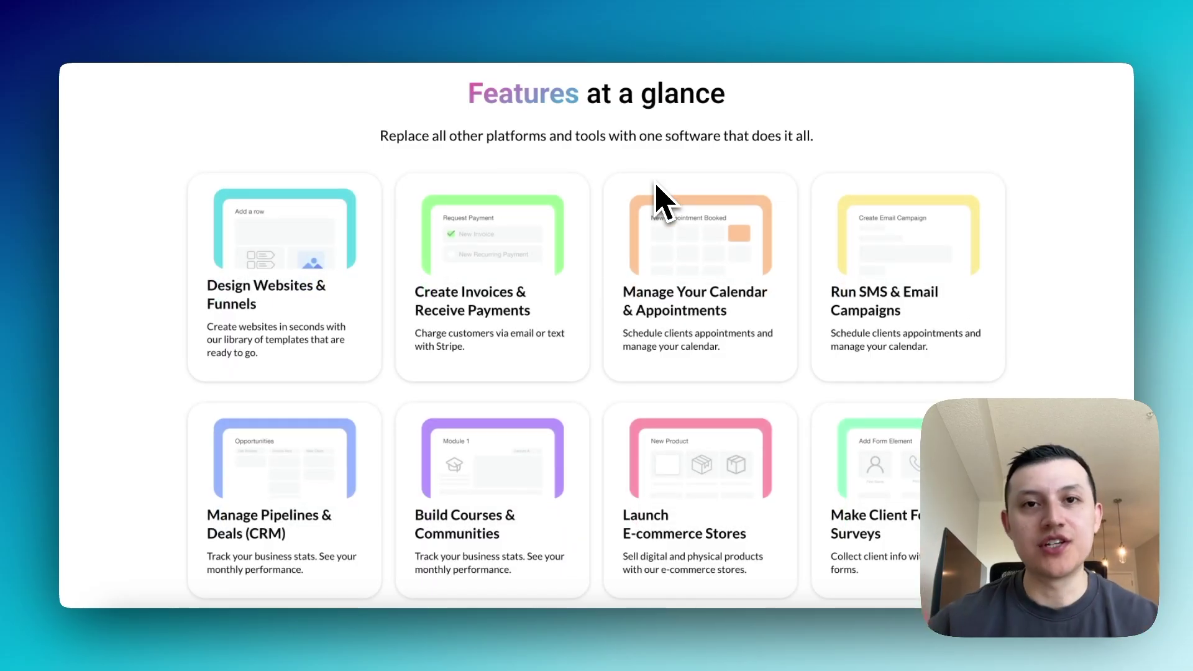
{"action": "scroll", "coordinate": [660, 199], "scroll_direction": "down", "scroll_amount": 10}
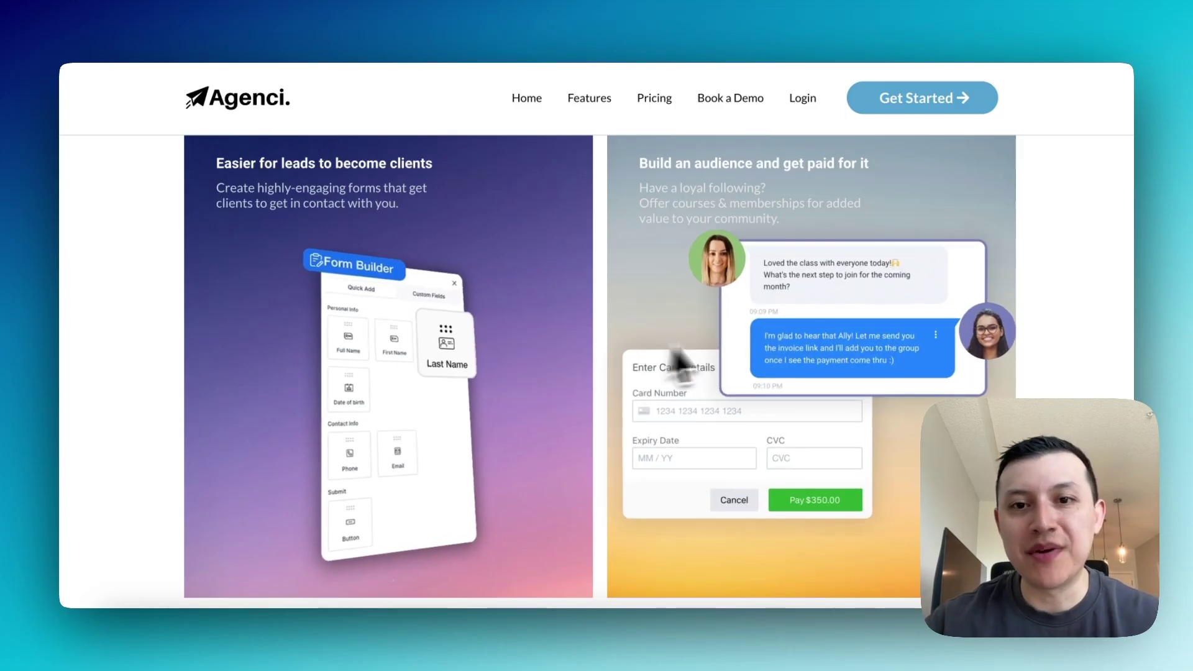
{"action": "scroll", "coordinate": [526, 364], "scroll_direction": "down", "scroll_amount": 6}
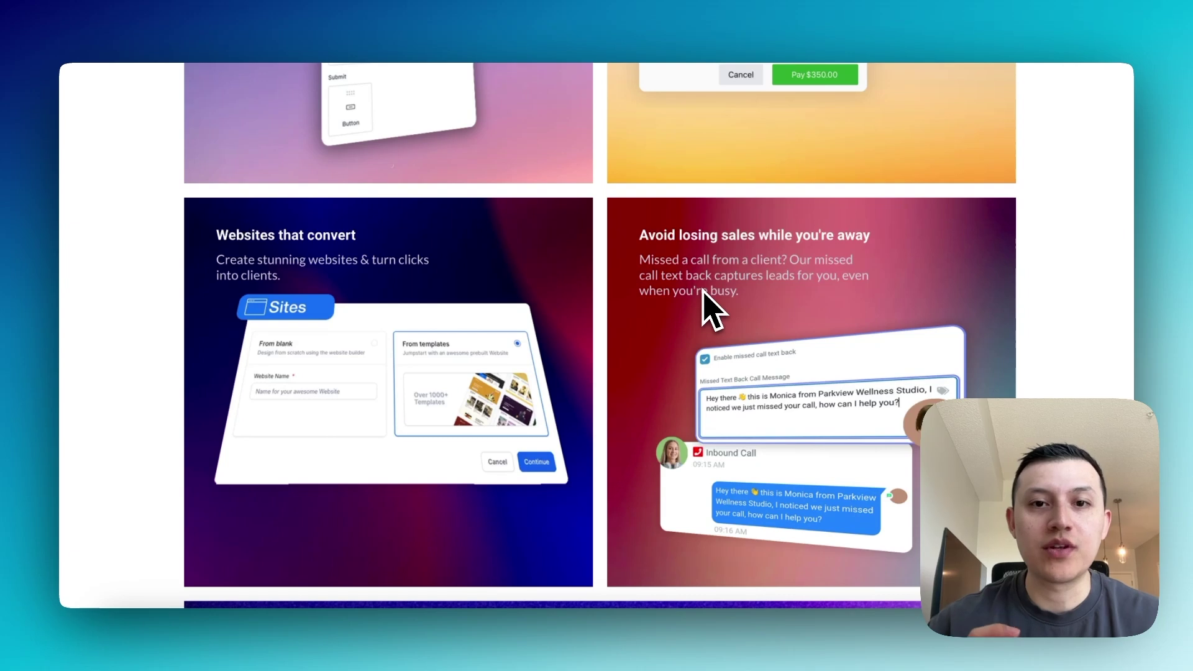
{"action": "scroll", "coordinate": [702, 292], "scroll_direction": "down", "scroll_amount": 5}
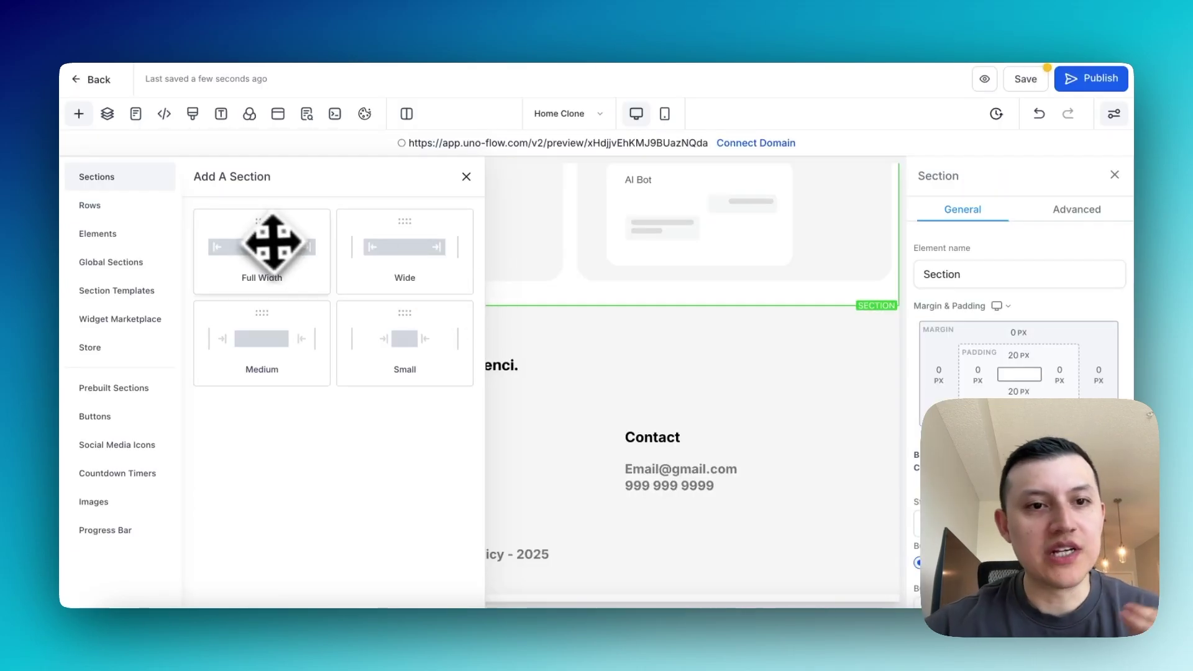
Step: Add a full-width section above the footer and insert a two-column row in it
{"action": "left_click_drag", "start_coordinate": [284, 255], "coordinate": [394, 298]}
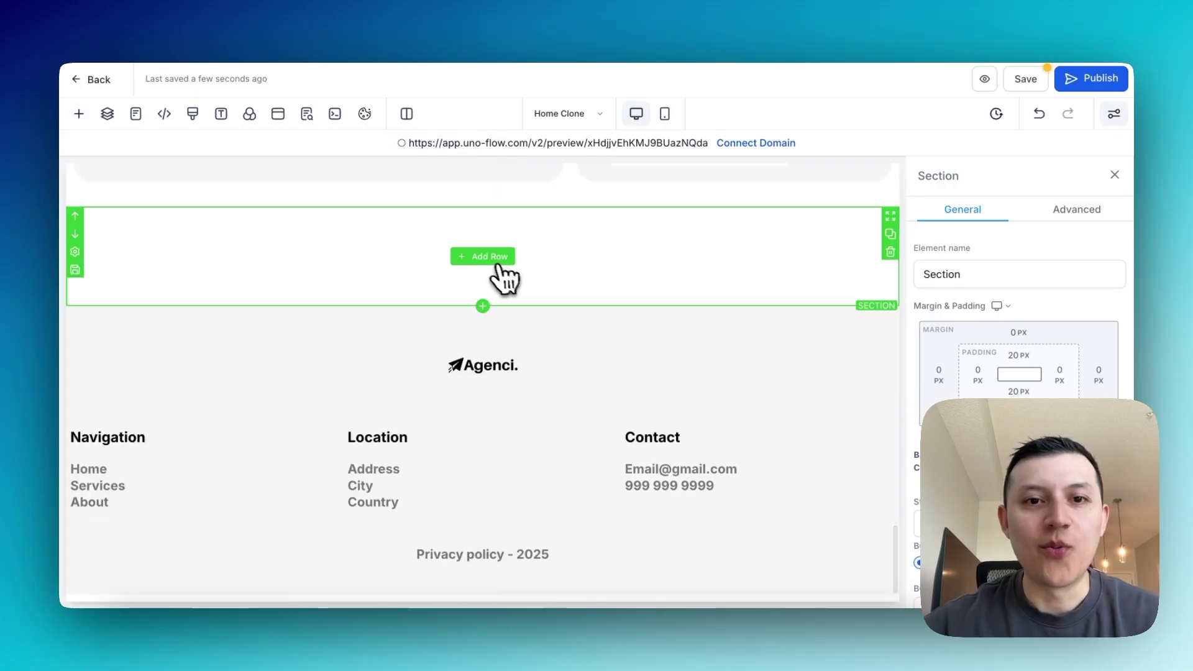
{"action": "left_click", "coordinate": [498, 261]}
{"action": "left_click", "coordinate": [404, 256]}
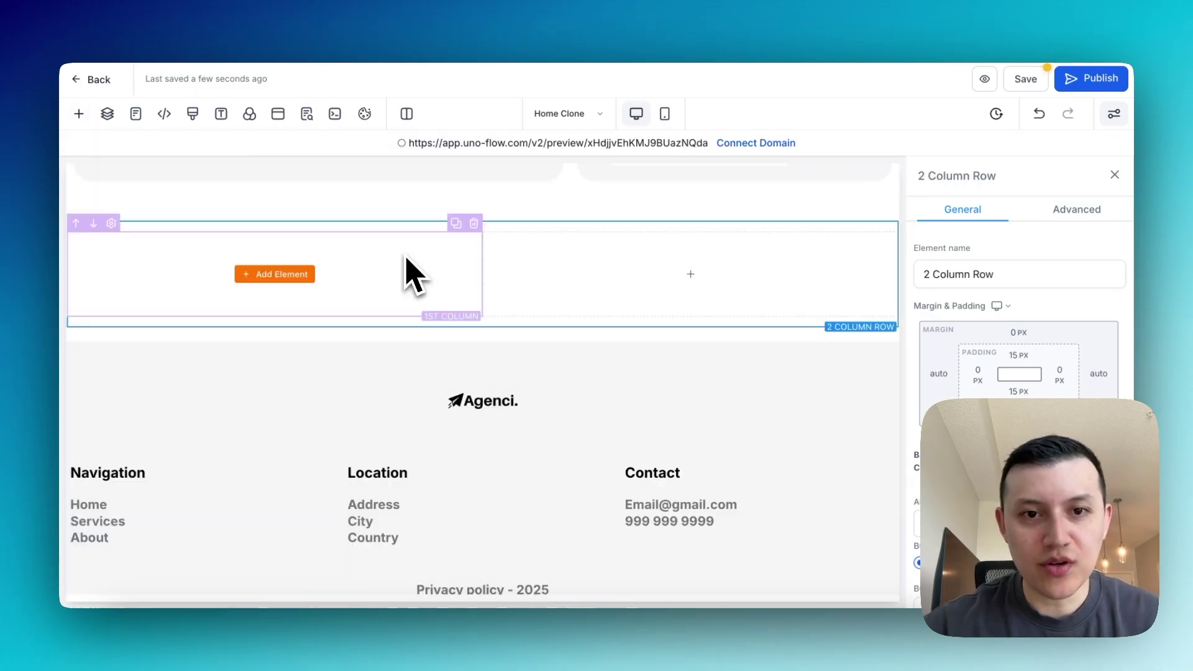
Step: Set the second column's left and right margins to 5 px and give it a purple gradient sky background image from media storage
{"action": "left_click", "coordinate": [532, 274]}
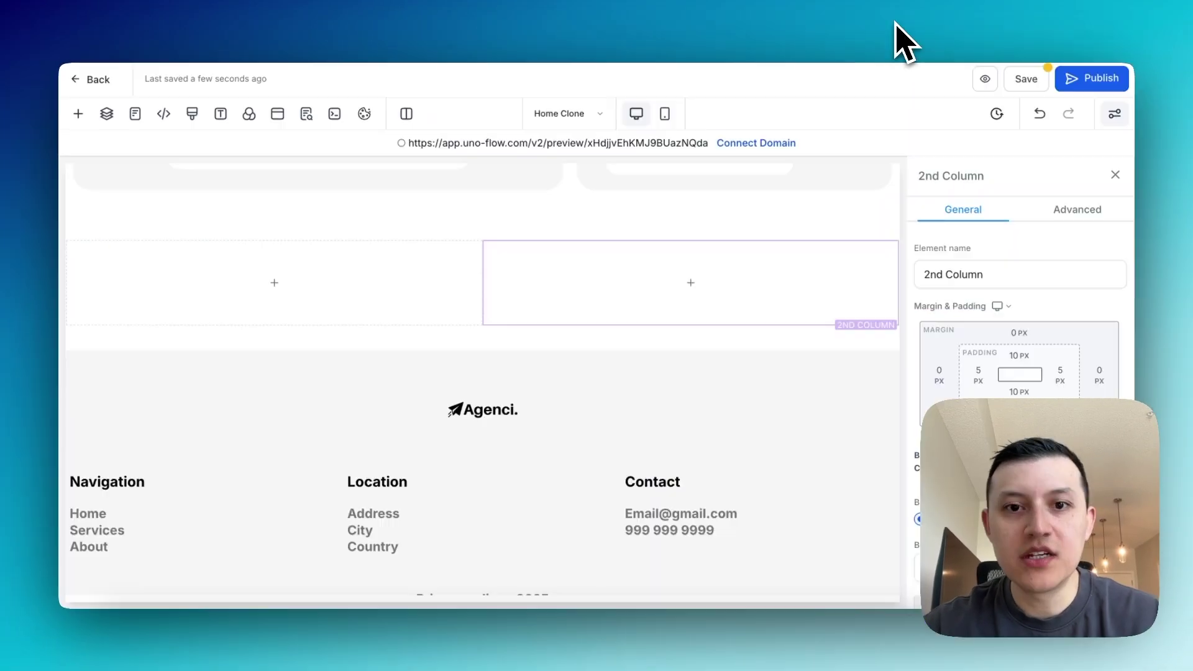
{"action": "left_click", "coordinate": [949, 371]}
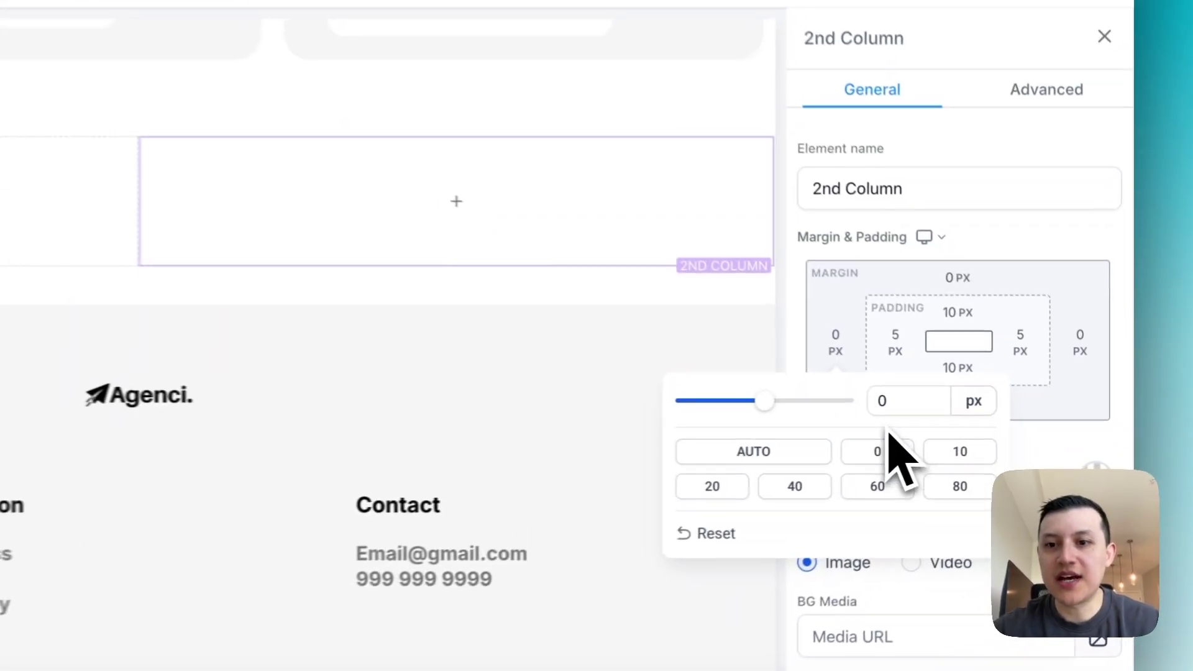
{"action": "double_click", "coordinate": [985, 414]}
{"action": "type", "text": "5"}
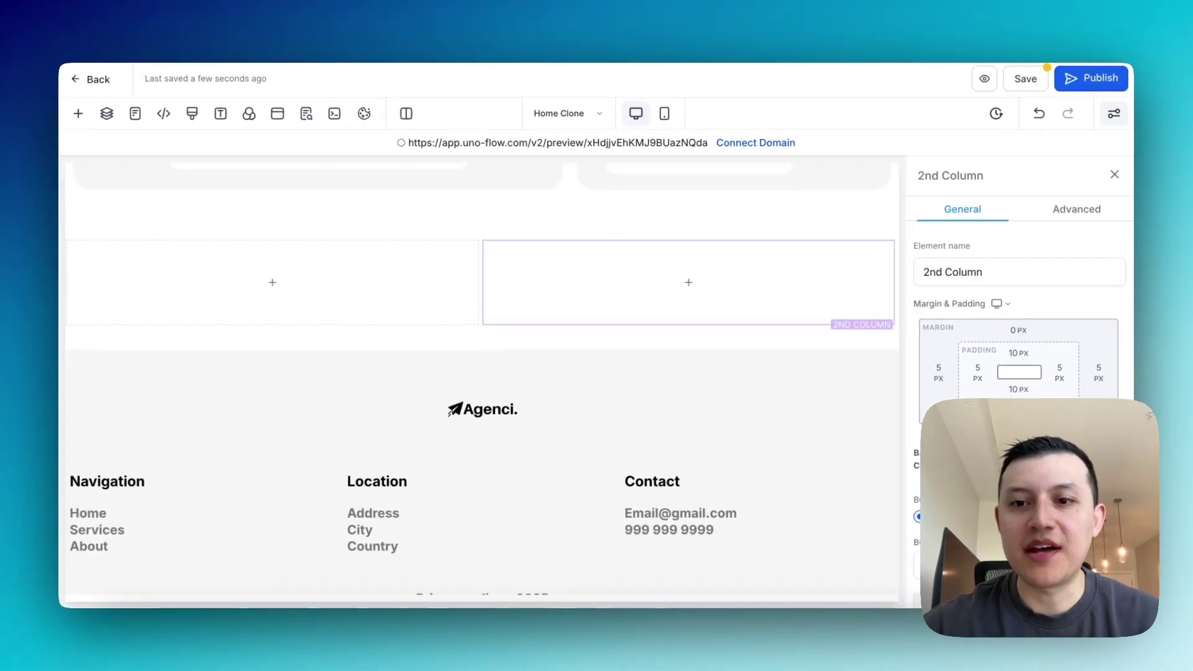
{"action": "scroll", "coordinate": [1019, 348], "scroll_direction": "down", "scroll_amount": 3}
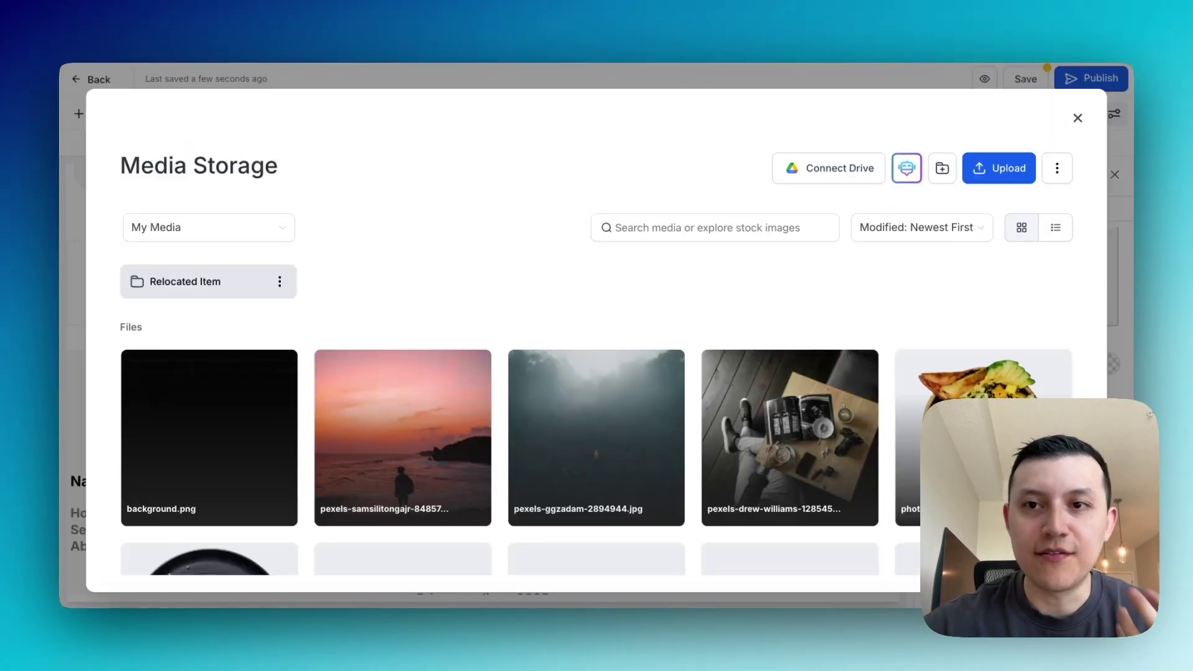
{"action": "left_click", "coordinate": [1078, 118]}
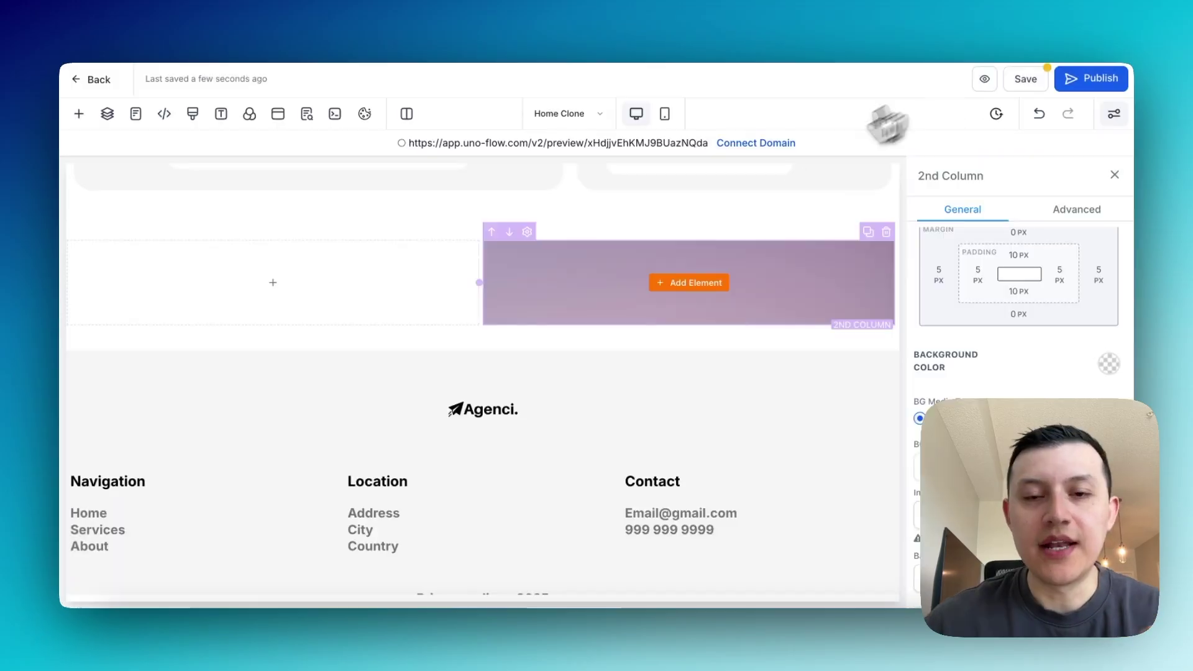
Step: Add a sub-headline element to the second column and set its text color to white
{"action": "left_click", "coordinate": [686, 283]}
{"action": "left_click_drag", "start_coordinate": [314, 336], "coordinate": [715, 305]}
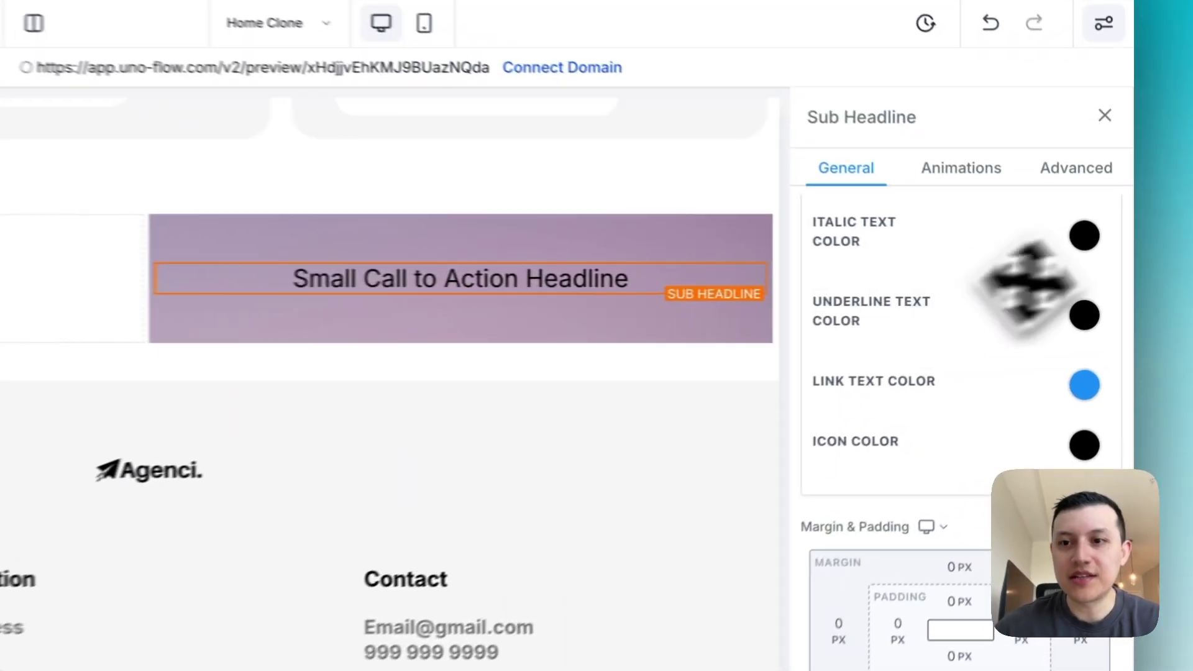
{"action": "scroll", "coordinate": [1056, 261], "scroll_direction": "up", "scroll_amount": 5}
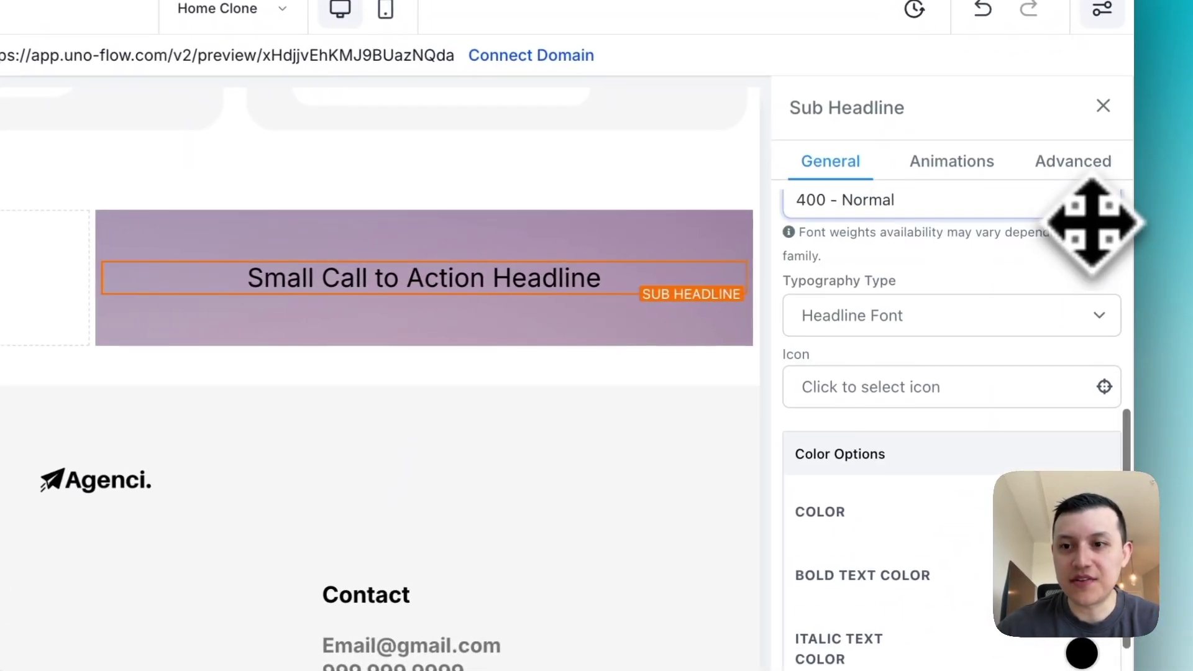
{"action": "scroll", "coordinate": [1095, 230], "scroll_direction": "down", "scroll_amount": 2}
{"action": "left_click", "coordinate": [1085, 398]}
{"action": "left_click", "coordinate": [940, 457]}
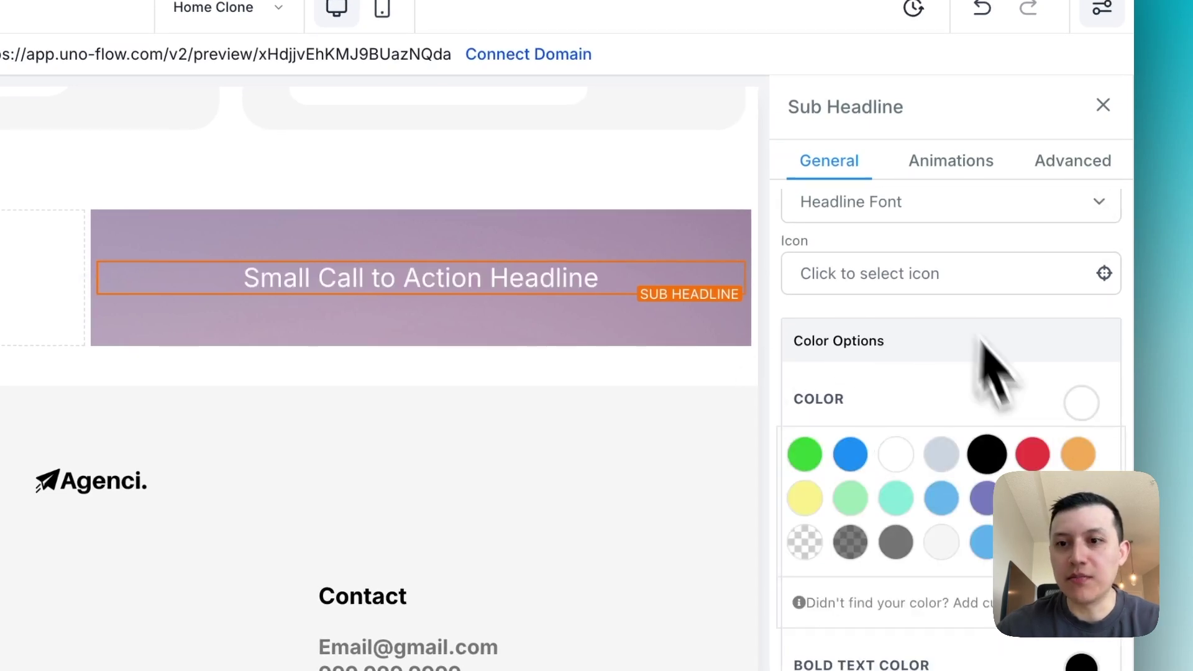
Step: Make the "Small Call to Action Headline" text bold and set its bold text color to white
{"action": "scroll", "coordinate": [944, 372], "scroll_direction": "up", "scroll_amount": 3}
{"action": "triple_click", "coordinate": [488, 278]}
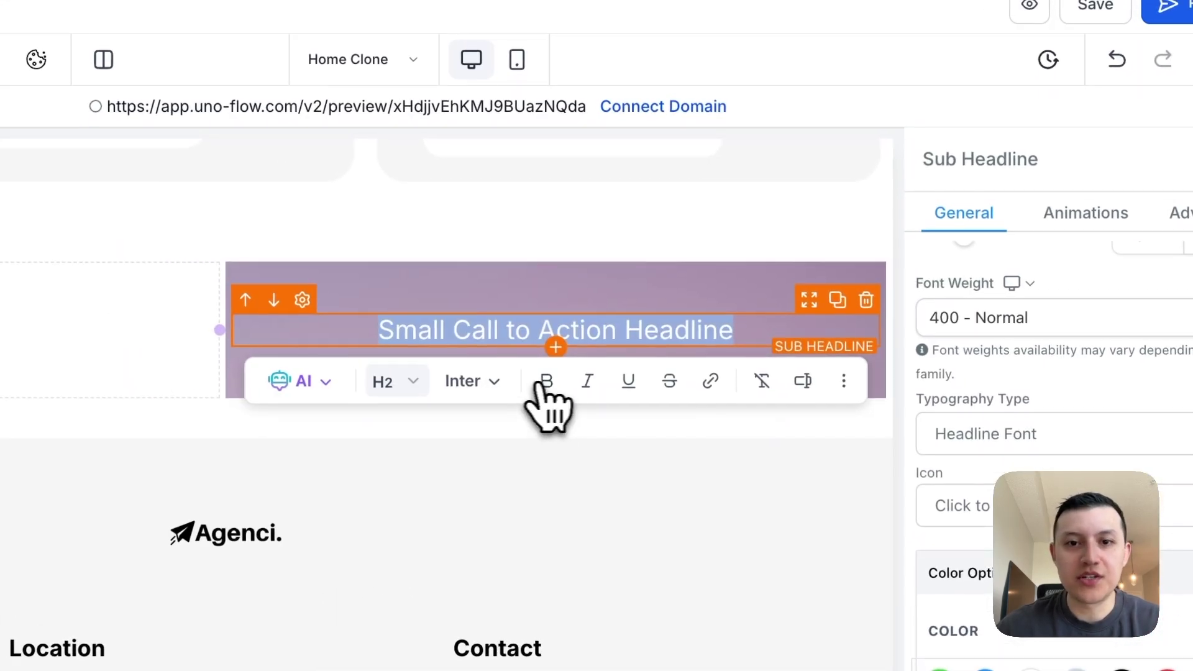
{"action": "left_click", "coordinate": [546, 381]}
{"action": "left_click", "coordinate": [532, 259]}
{"action": "left_click", "coordinate": [550, 316]}
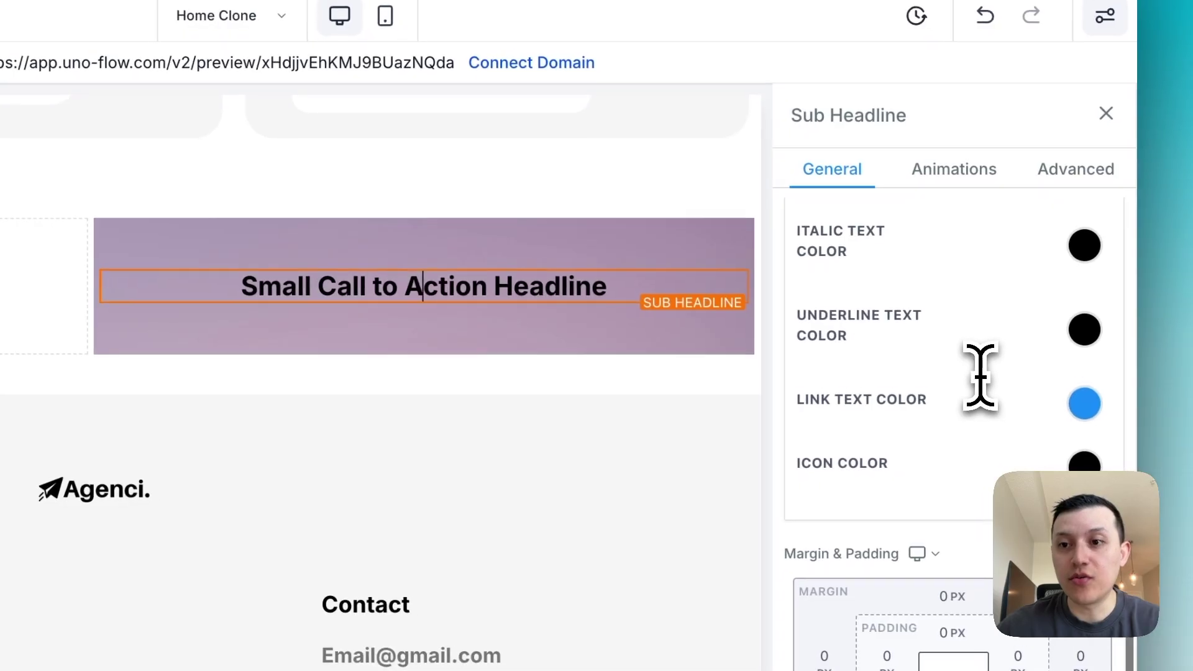
{"action": "scroll", "coordinate": [1025, 355], "scroll_direction": "up", "scroll_amount": 2}
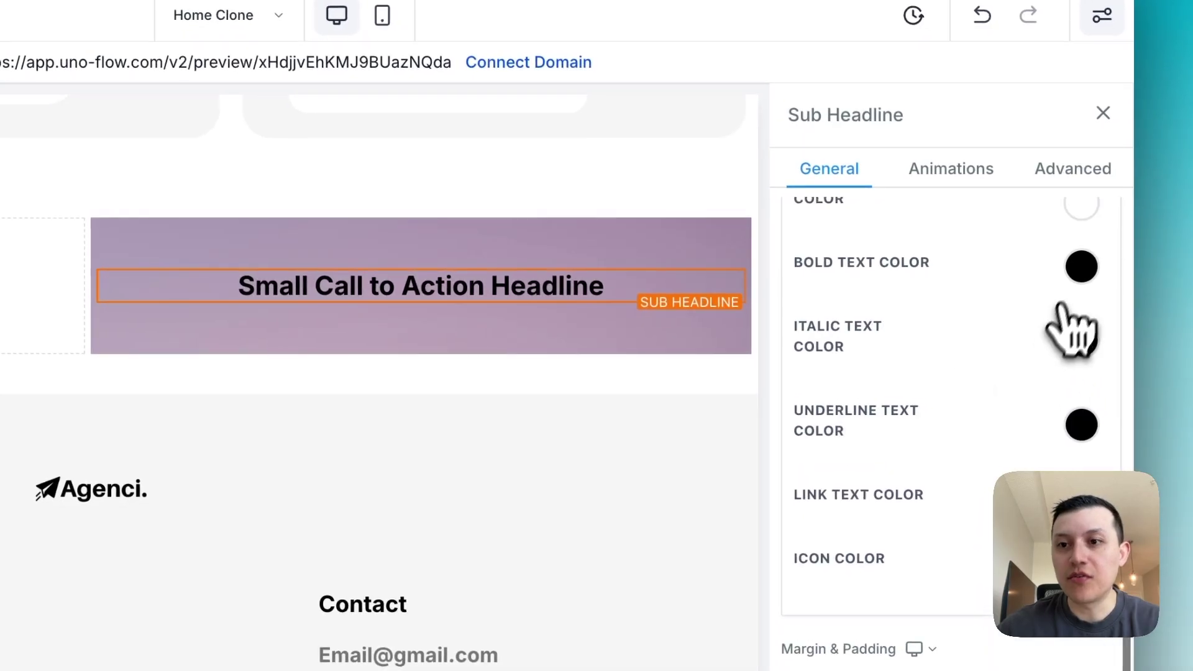
{"action": "left_click", "coordinate": [1081, 263]}
{"action": "left_click", "coordinate": [899, 314]}
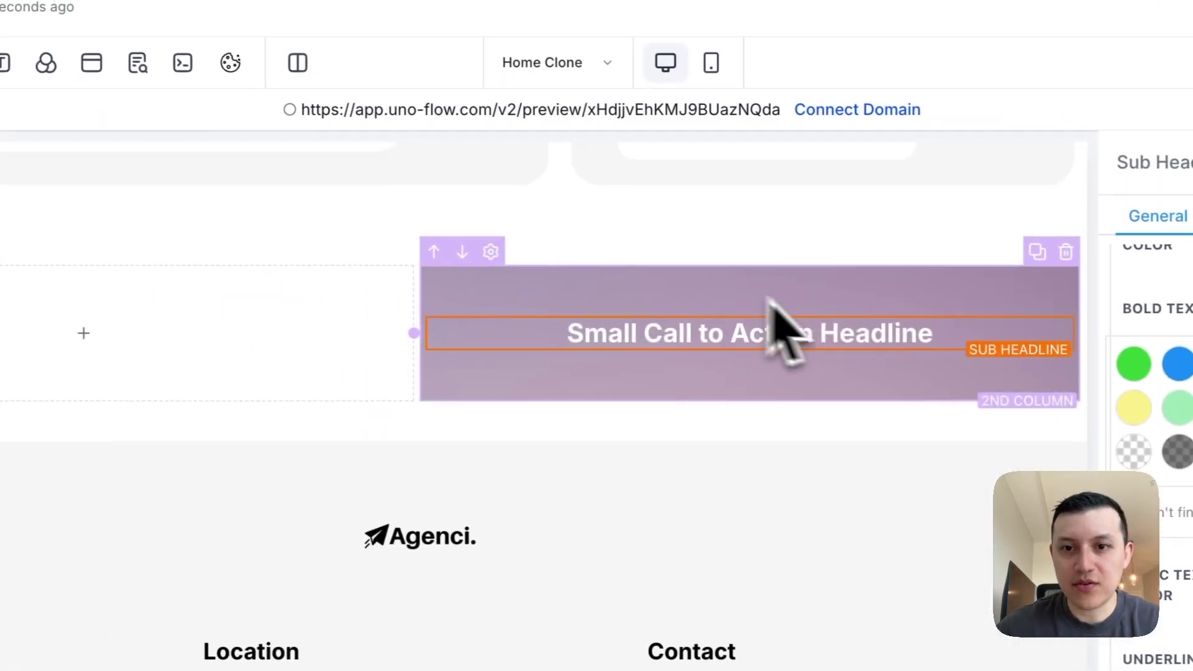
Step: Add an image element below the sub-headline showing the chat messages and card payment form
{"action": "left_click", "coordinate": [340, 322]}
{"action": "scroll", "coordinate": [111, 350], "scroll_direction": "down", "scroll_amount": 3}
{"action": "scroll", "coordinate": [308, 298], "scroll_direction": "down", "scroll_amount": 3}
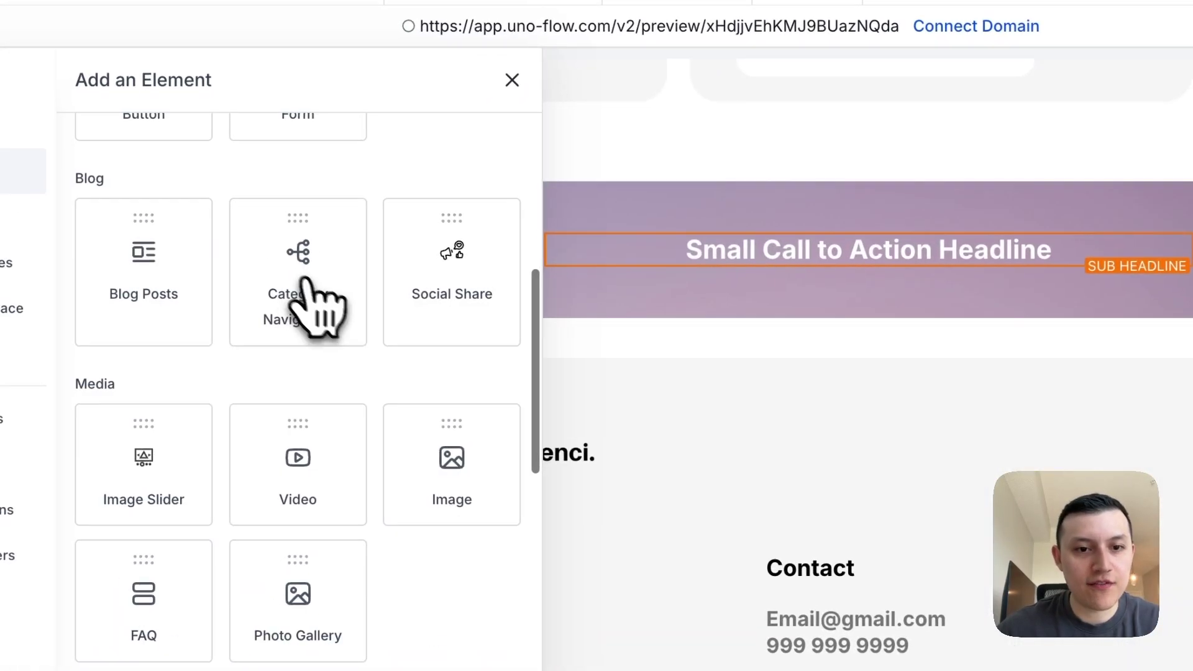
{"action": "left_click", "coordinate": [437, 479]}
{"action": "left_click", "coordinate": [607, 373]}
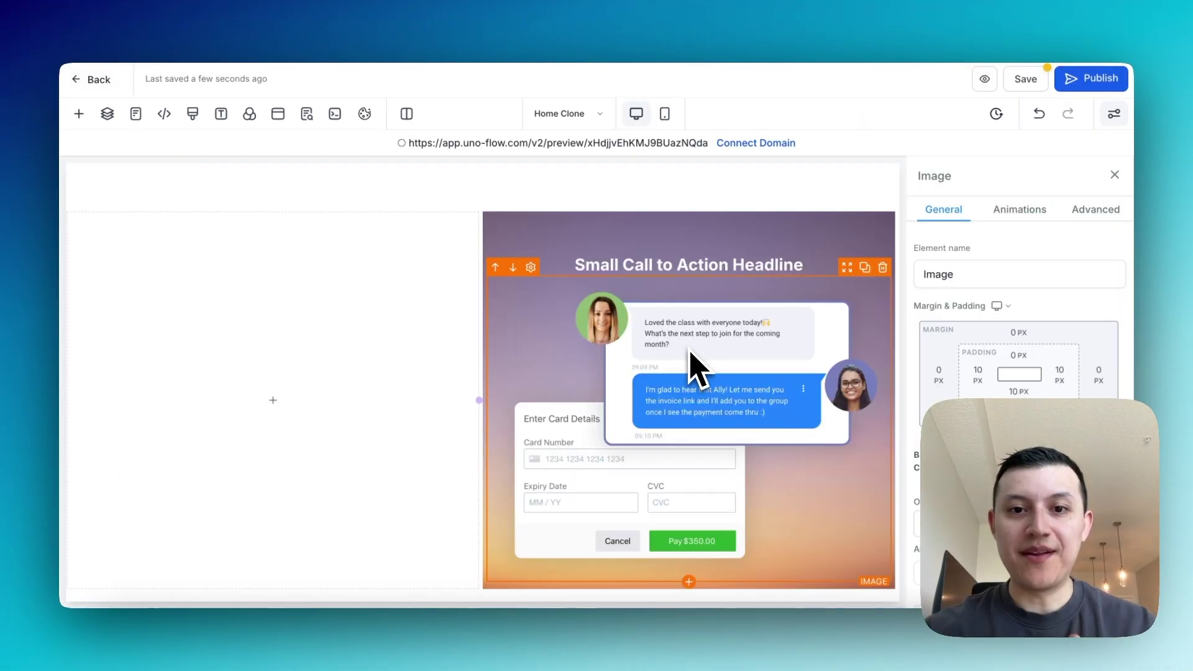
Step: Add a centred paragraph between the sub-headline and the image and set its font size to 16 px
{"action": "scroll", "coordinate": [714, 373], "scroll_direction": "down", "scroll_amount": 2}
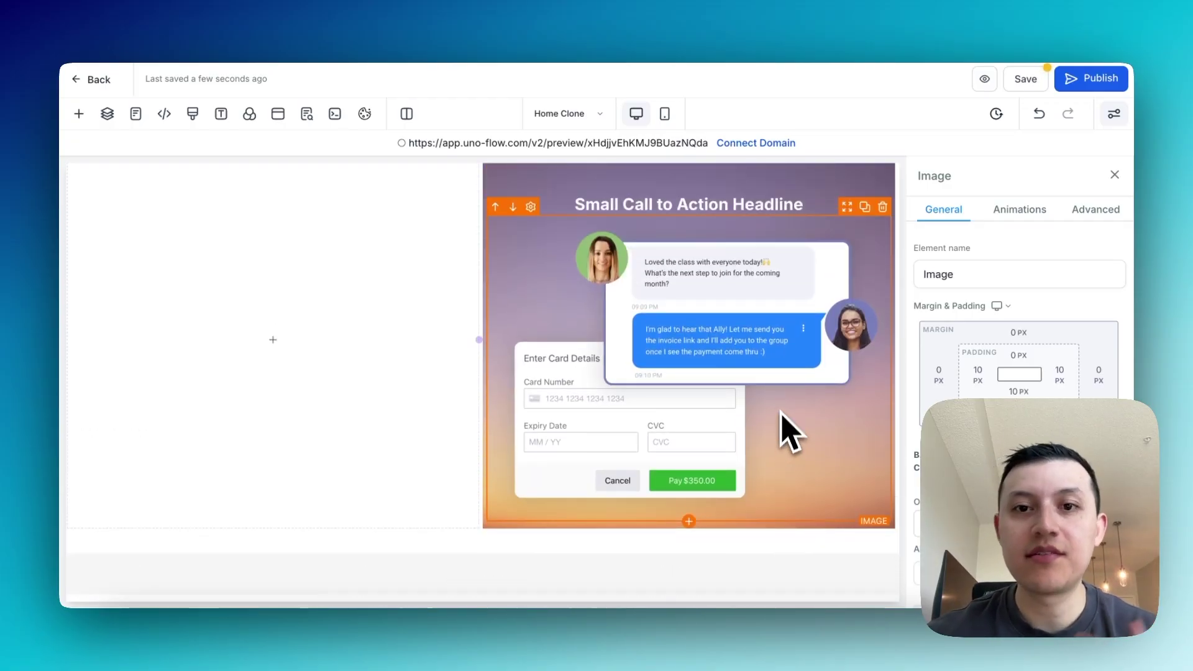
{"action": "left_click", "coordinate": [701, 216]}
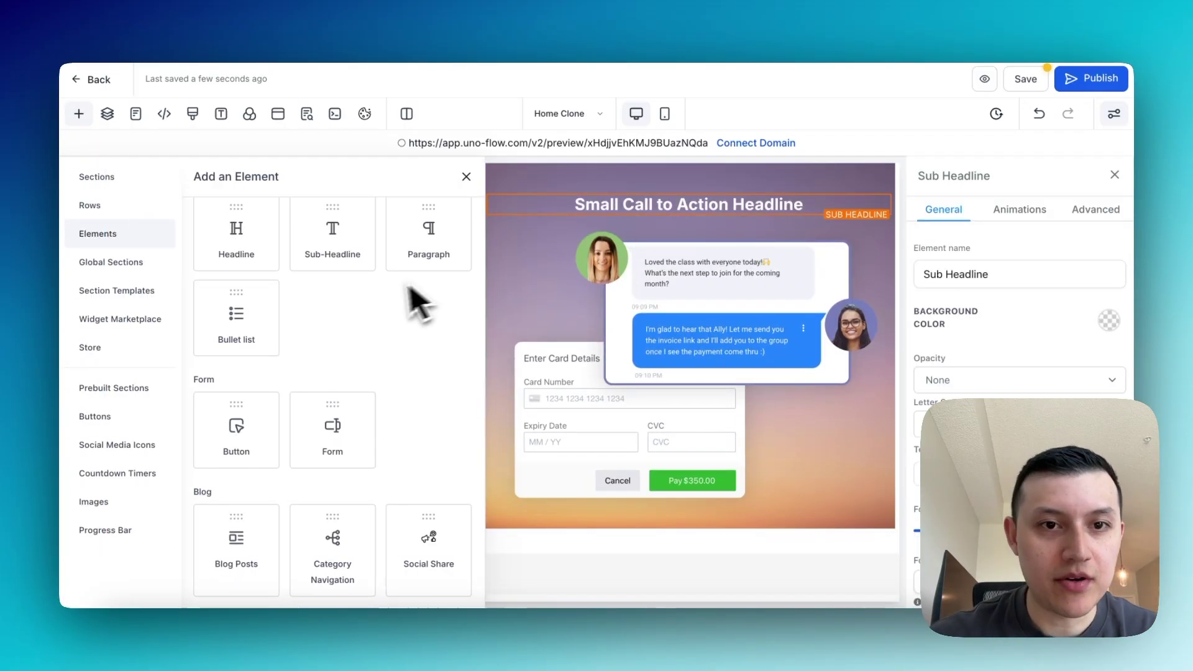
{"action": "left_click", "coordinate": [386, 267]}
{"action": "scroll", "coordinate": [994, 391], "scroll_direction": "down", "scroll_amount": 2}
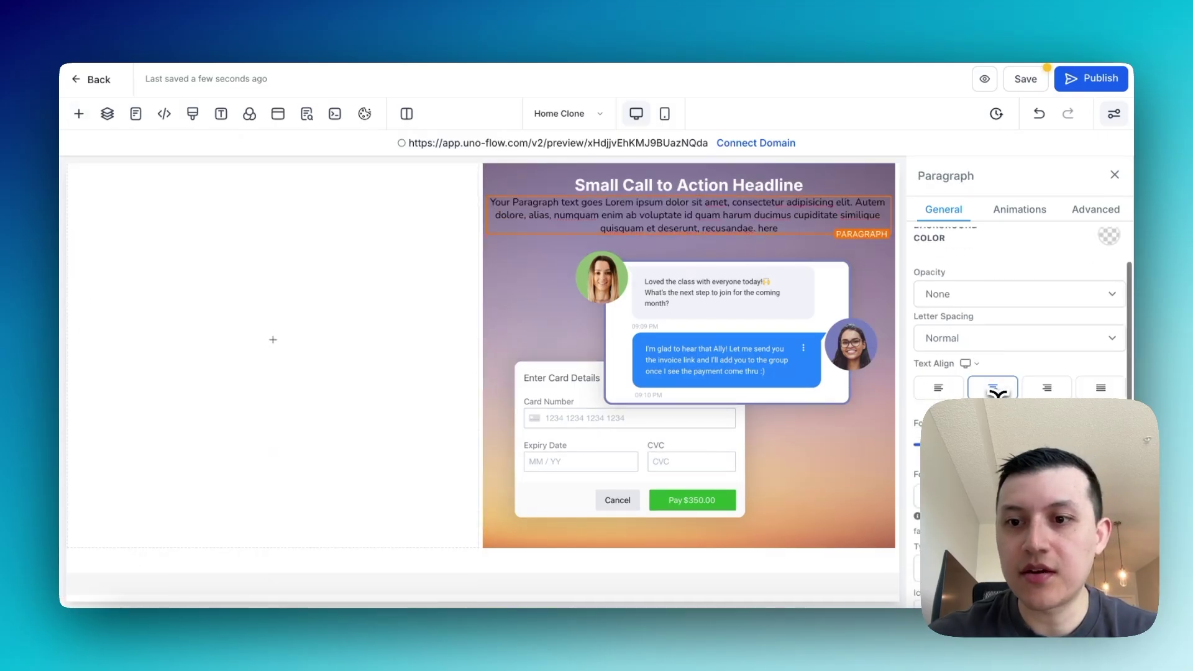
{"action": "double_click", "coordinate": [1036, 442]}
{"action": "type", "text": "16"}
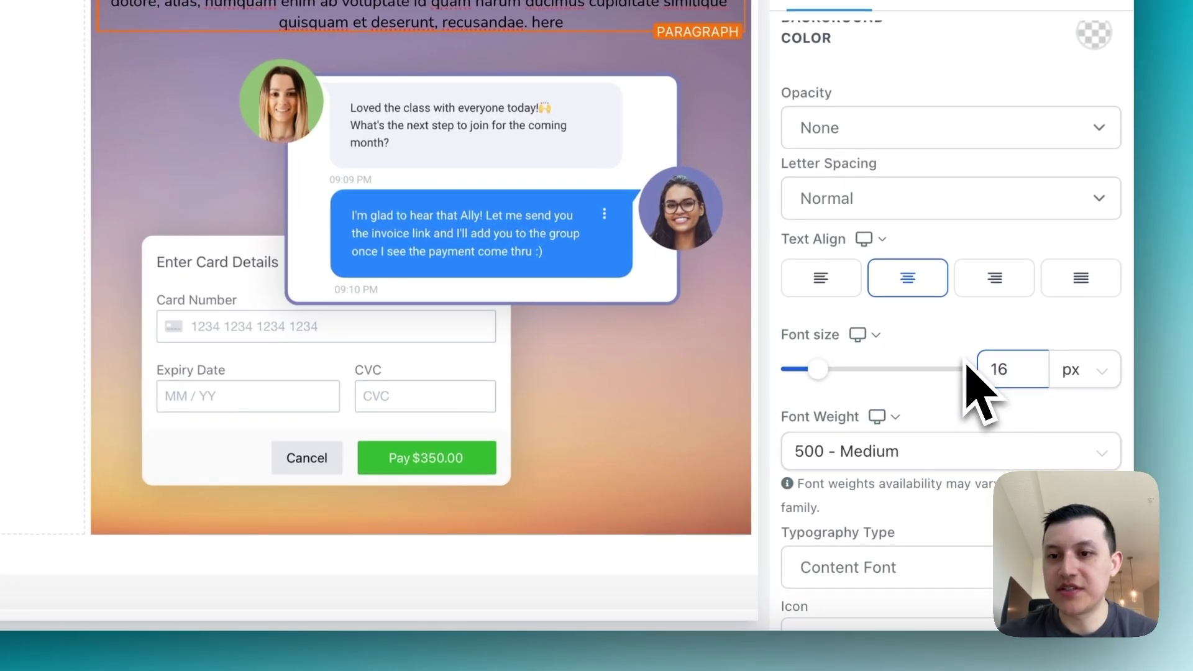
{"action": "scroll", "coordinate": [975, 391], "scroll_direction": "down", "scroll_amount": 5}
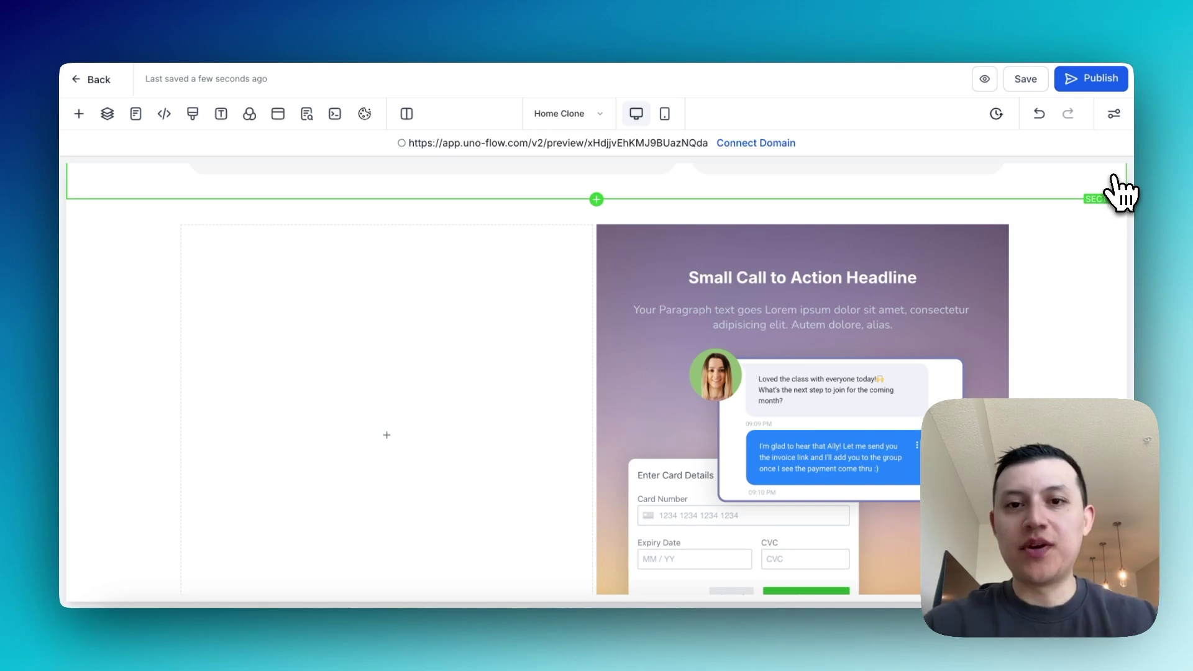
Step: Duplicate the finished second column and delete the empty first column so two matching cards sit side by side
{"action": "left_click", "coordinate": [926, 249]}
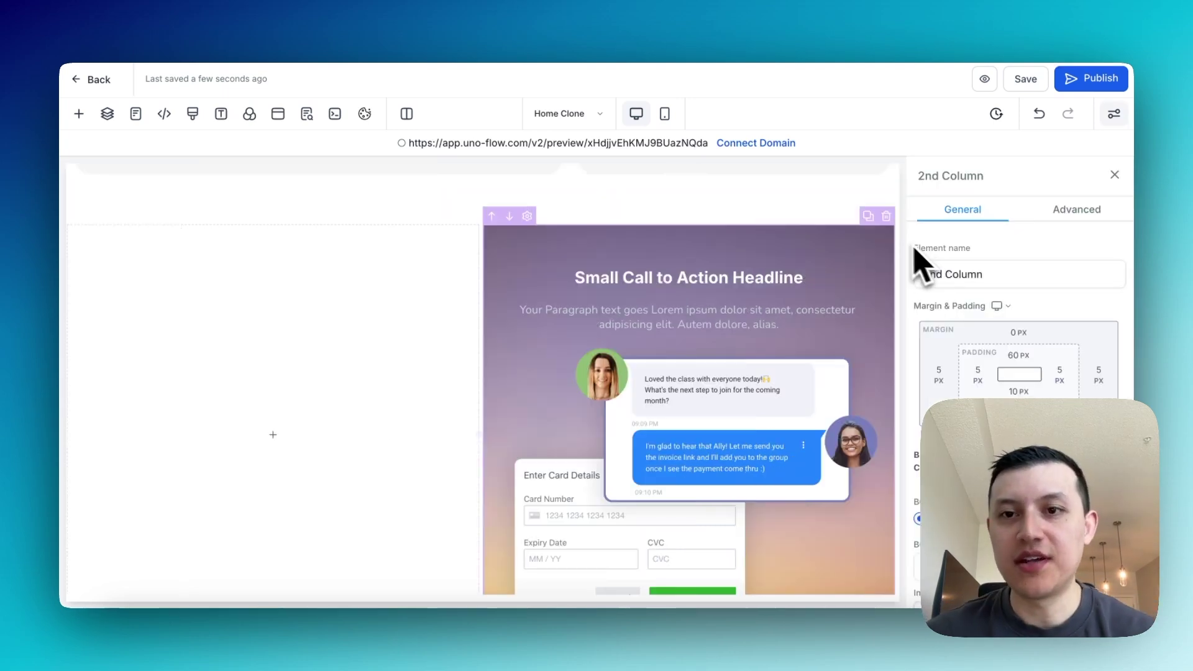
{"action": "left_click", "coordinate": [869, 216]}
{"action": "left_click", "coordinate": [330, 217]}
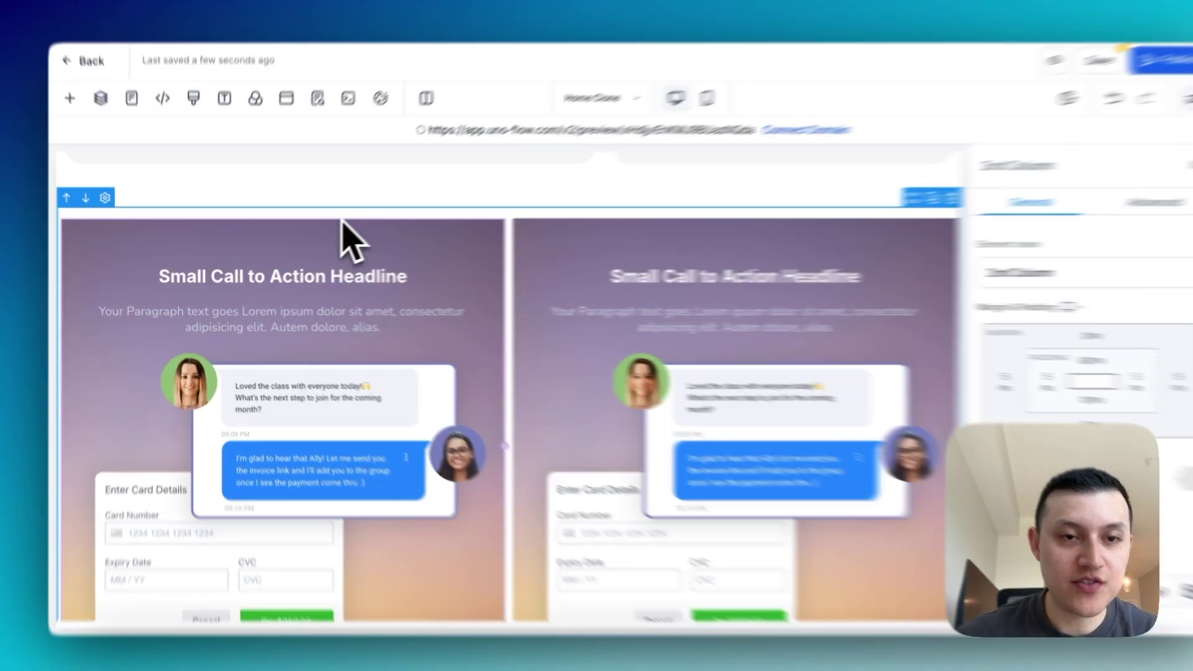
Step: Replace the first card's image with the Form Builder picture by pasting its image URL
{"action": "left_click", "coordinate": [395, 506]}
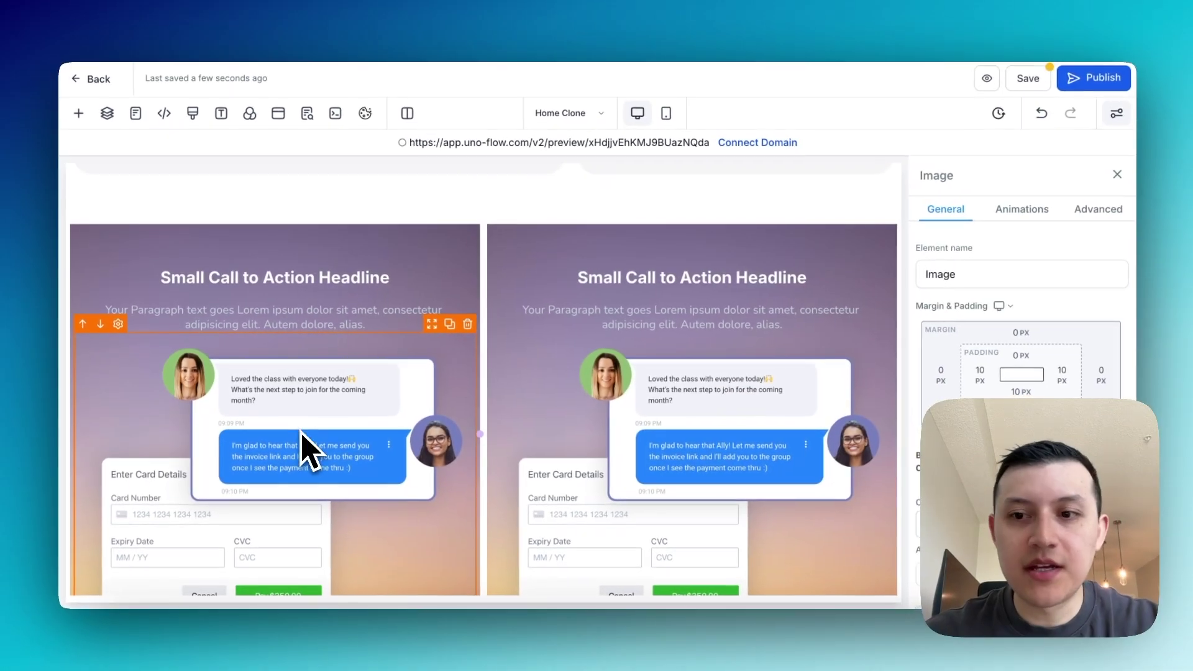
{"action": "scroll", "coordinate": [1050, 373], "scroll_direction": "down", "scroll_amount": 5}
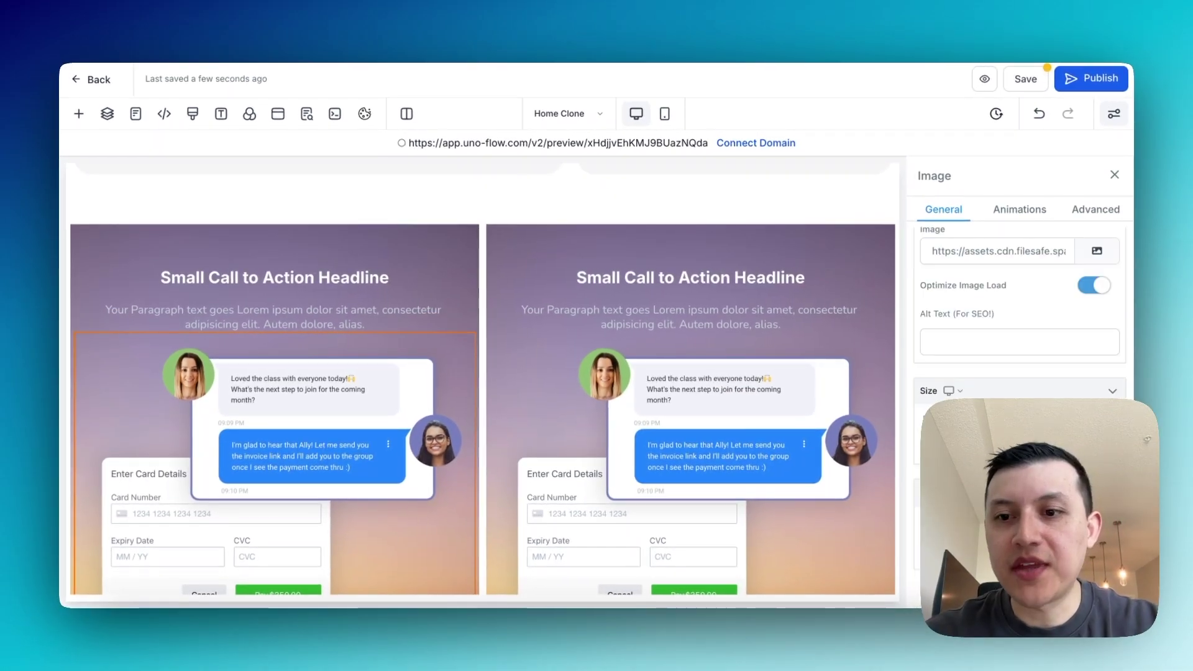
{"action": "key", "text": "ctrl+a"}
{"action": "key", "text": "ctrl+v"}
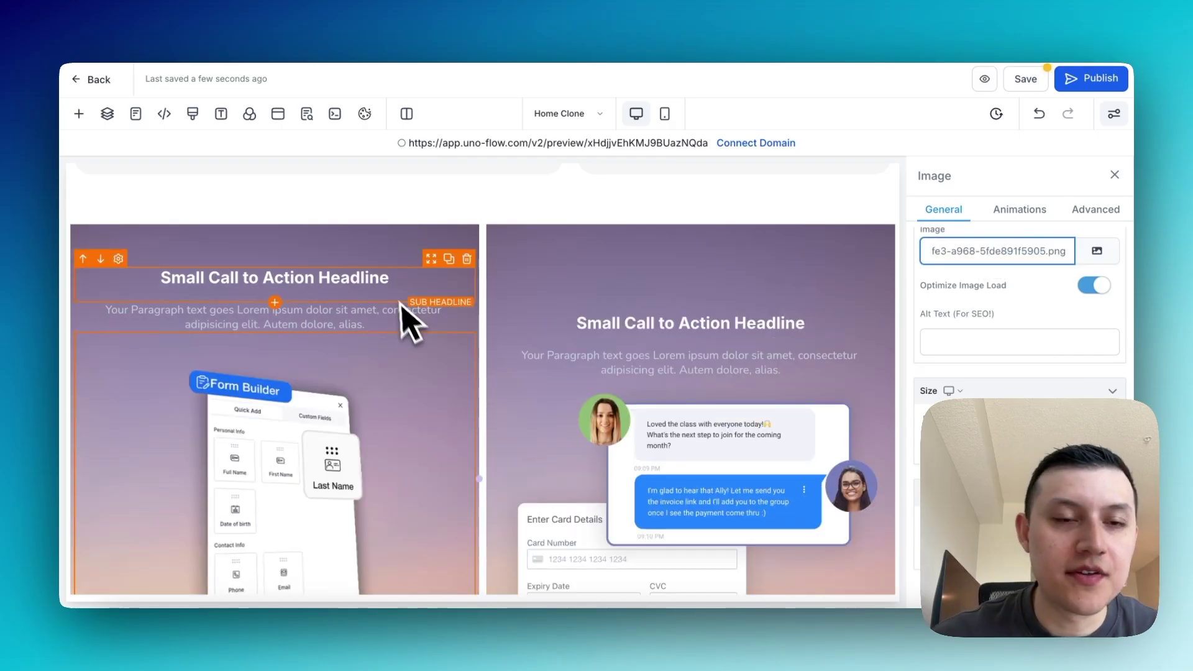
Step: Set the first card's background image to pexels-pixelcop-3970396.jpg from the media storage
{"action": "left_click", "coordinate": [854, 311]}
{"action": "left_click", "coordinate": [1112, 239]}
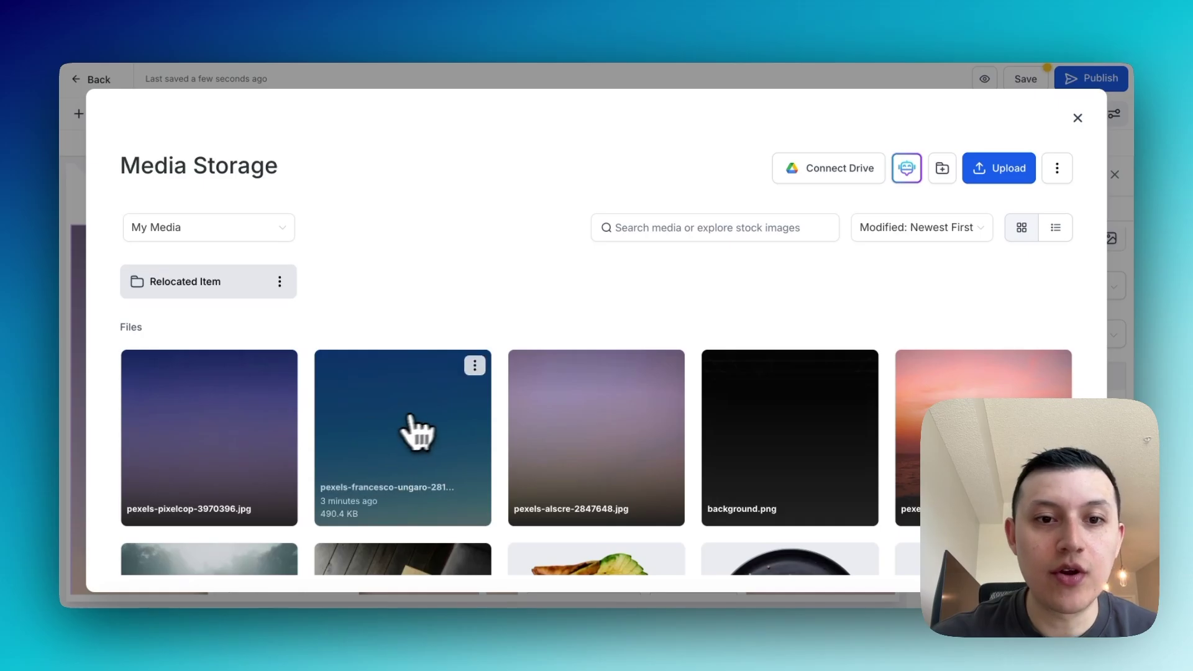
{"action": "left_click", "coordinate": [433, 427]}
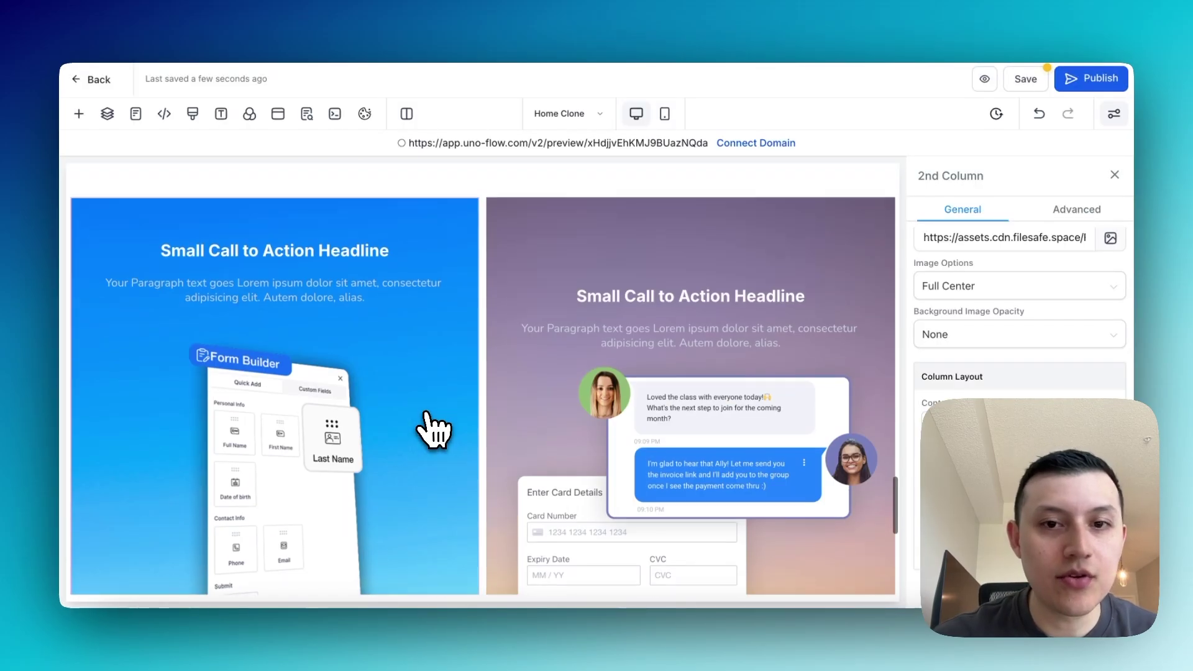
{"action": "left_click", "coordinate": [1111, 239]}
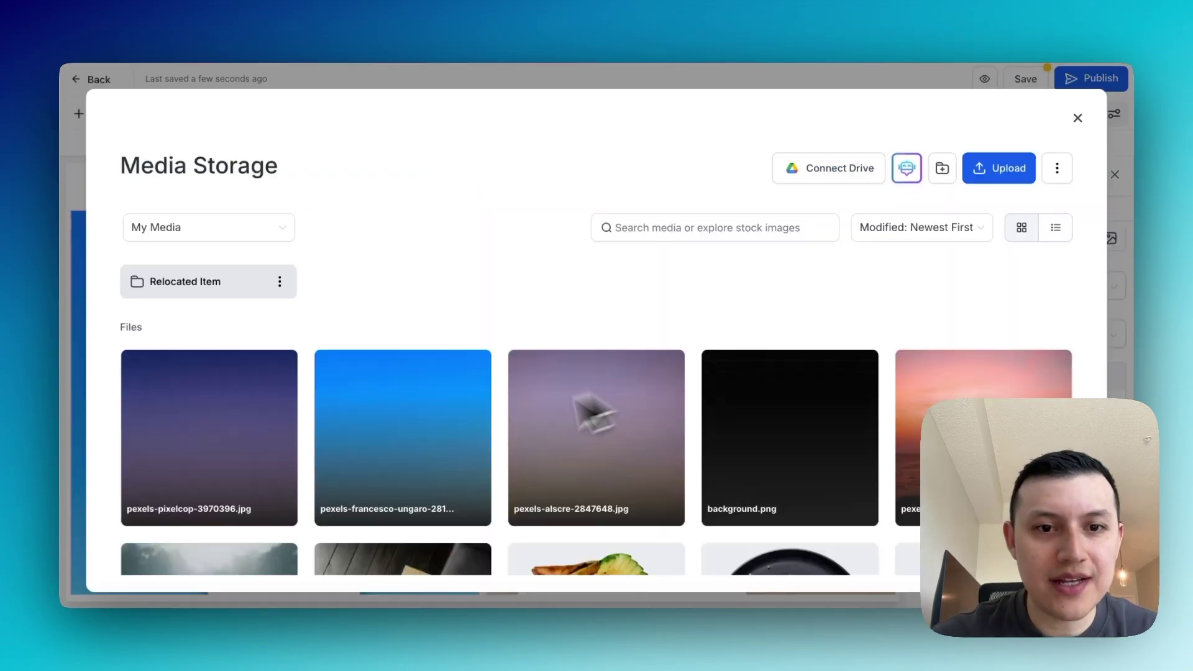
{"action": "left_click", "coordinate": [192, 434]}
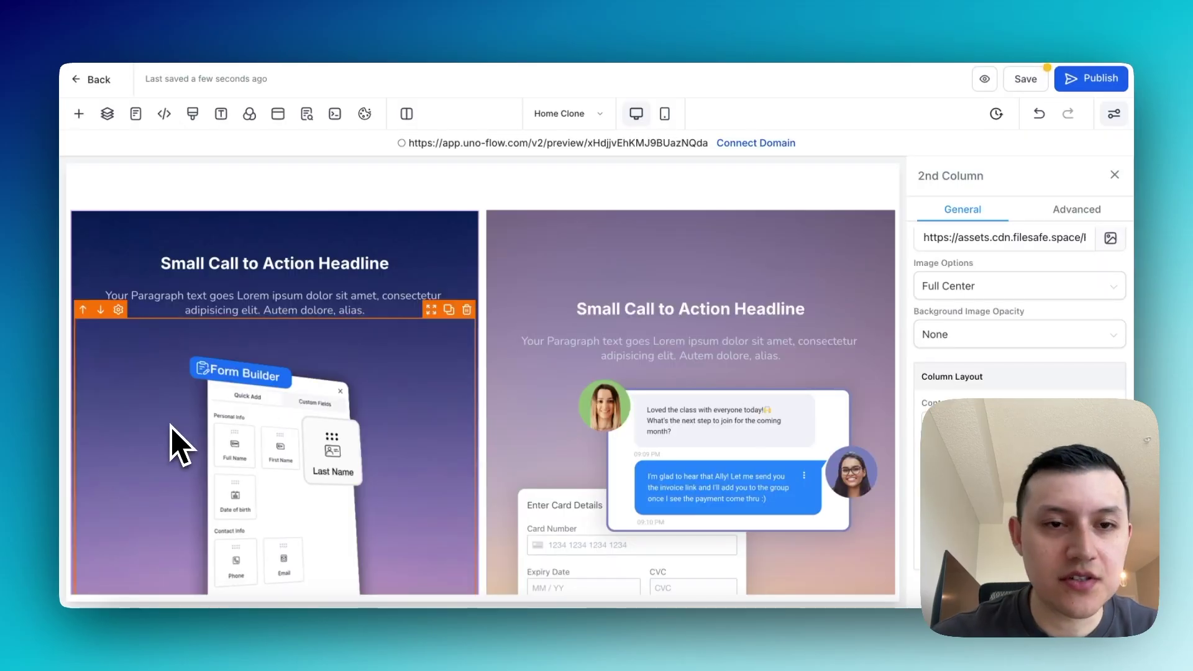
{"action": "scroll", "coordinate": [590, 214], "scroll_direction": "down", "scroll_amount": 1}
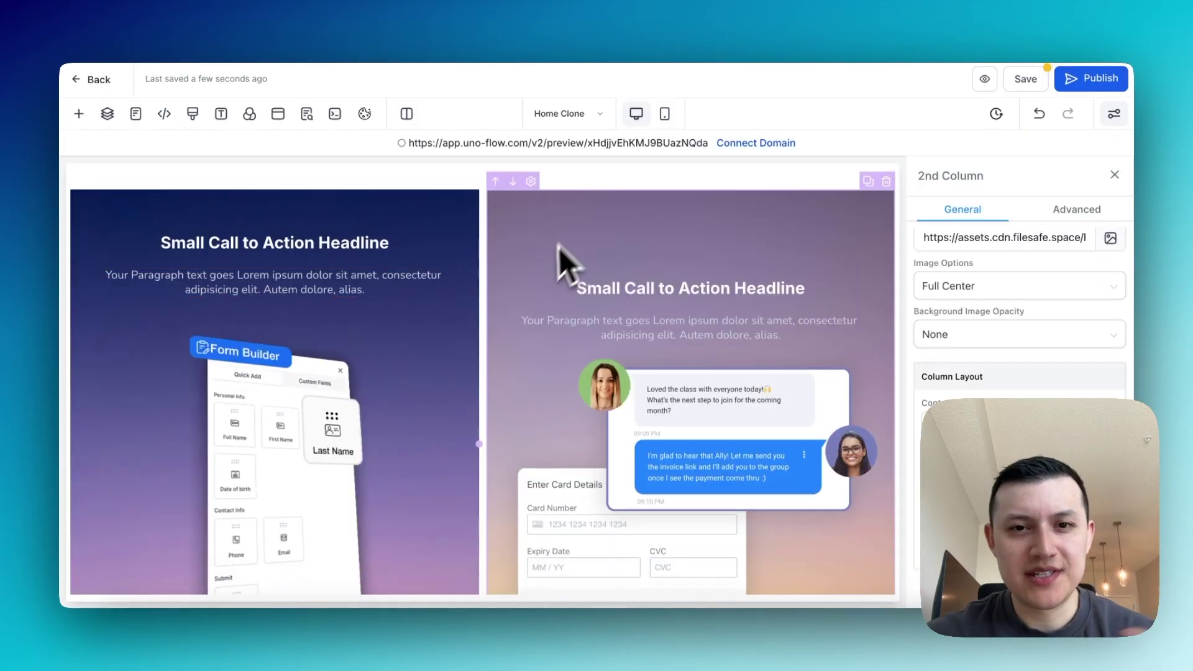
Step: Change the chat and payment card's content spacing so its contents start at the top, and preview both cards
{"action": "scroll", "coordinate": [646, 376], "scroll_direction": "down", "scroll_amount": 2}
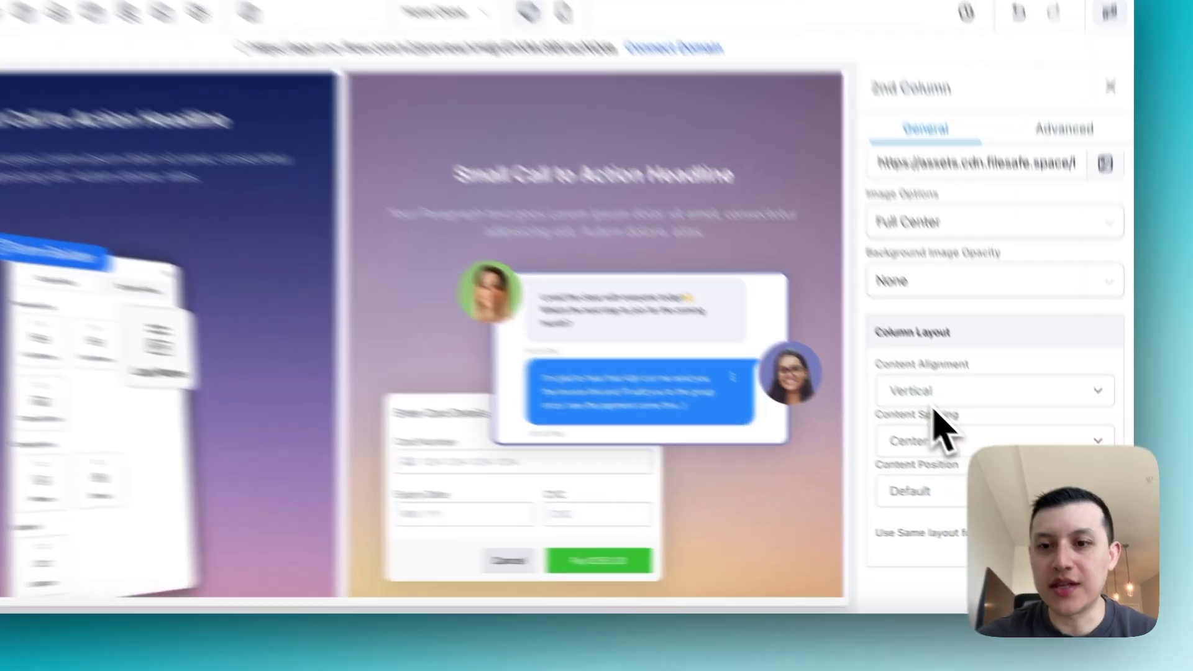
{"action": "left_click", "coordinate": [961, 467]}
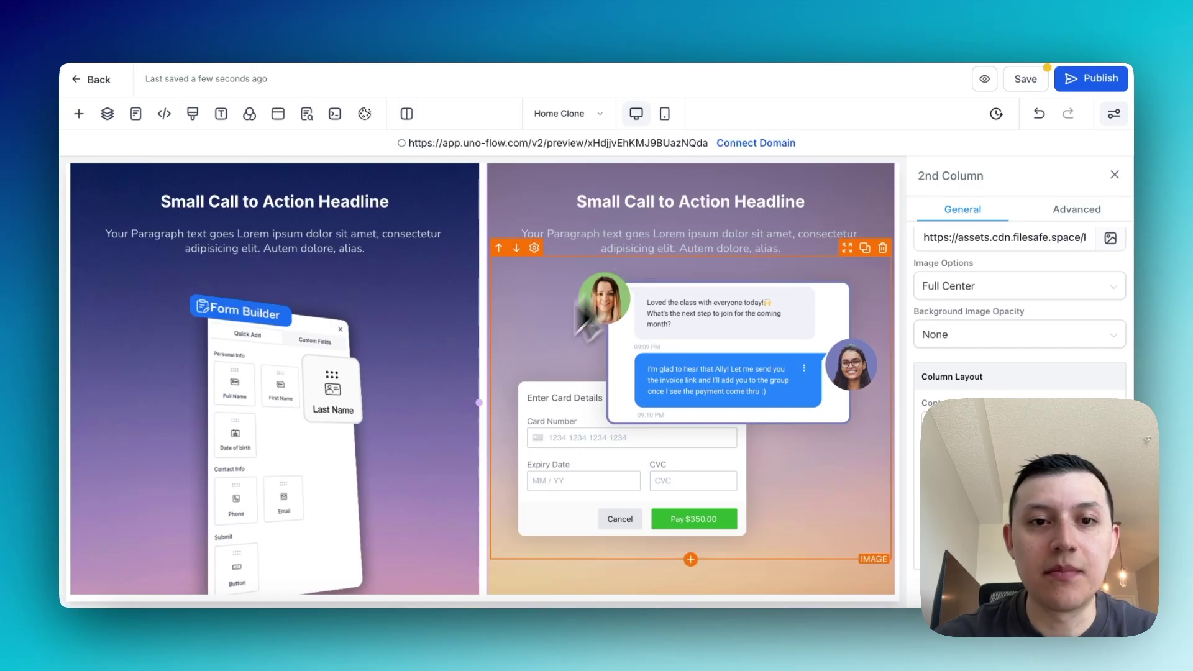
{"action": "scroll", "coordinate": [494, 389], "scroll_direction": "down", "scroll_amount": 2}
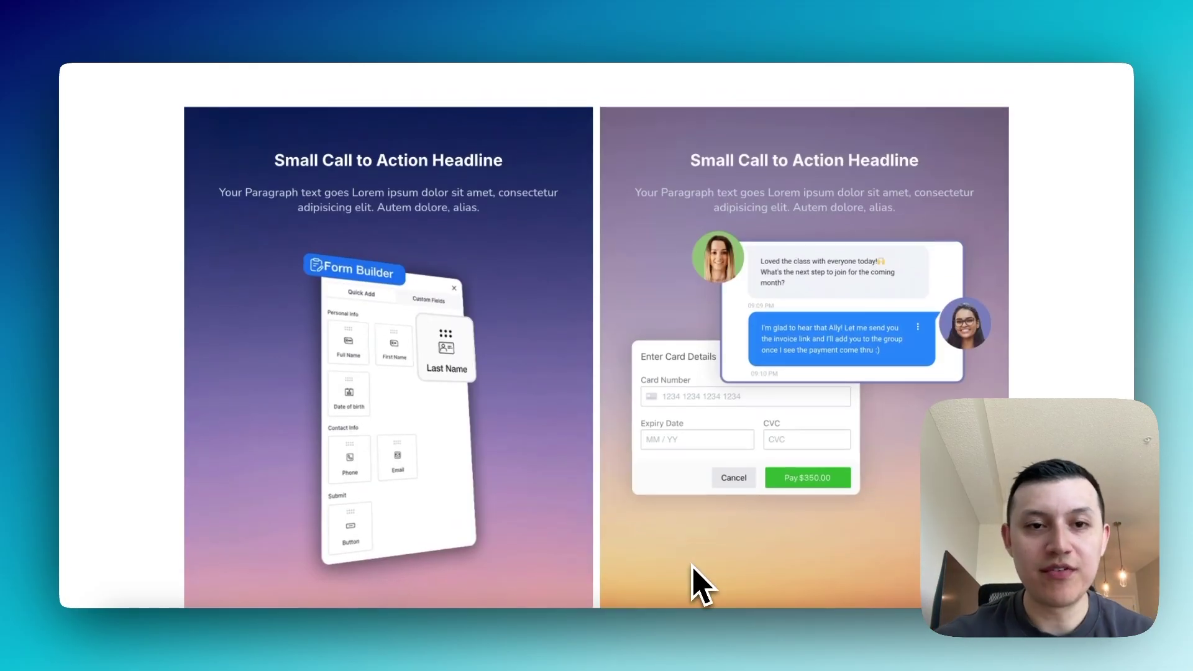
{"action": "scroll", "coordinate": [658, 497], "scroll_direction": "down", "scroll_amount": 1}
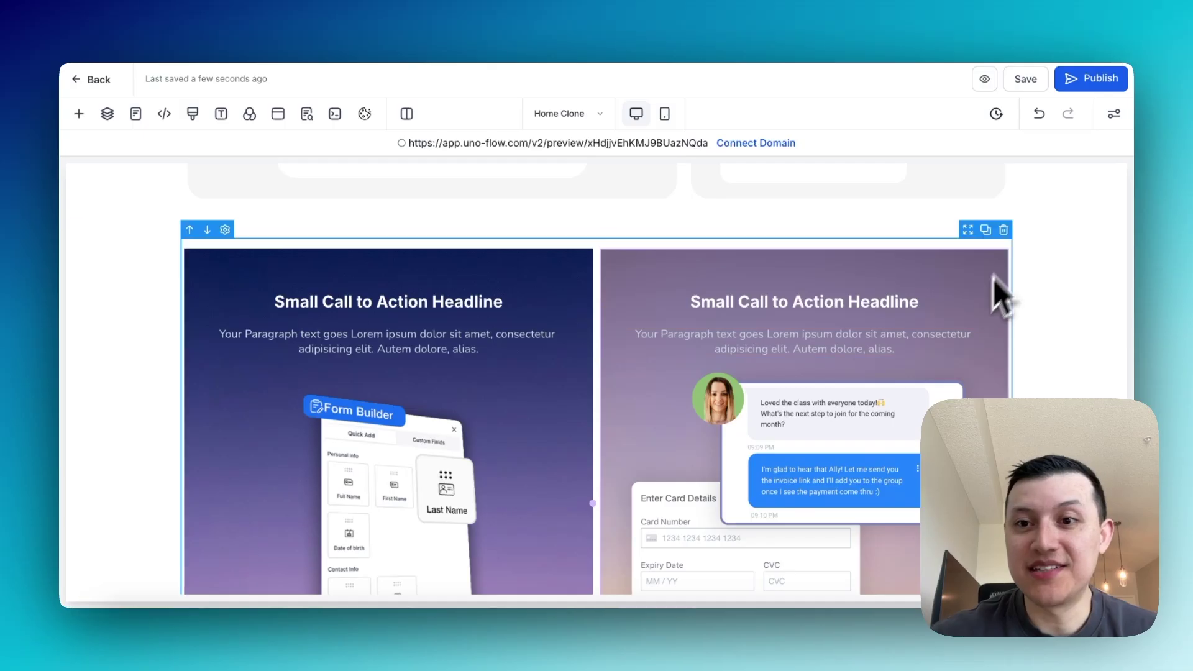
Step: Duplicate the row containing the two gradient cards
{"action": "left_click", "coordinate": [988, 300]}
{"action": "left_click", "coordinate": [865, 250]}
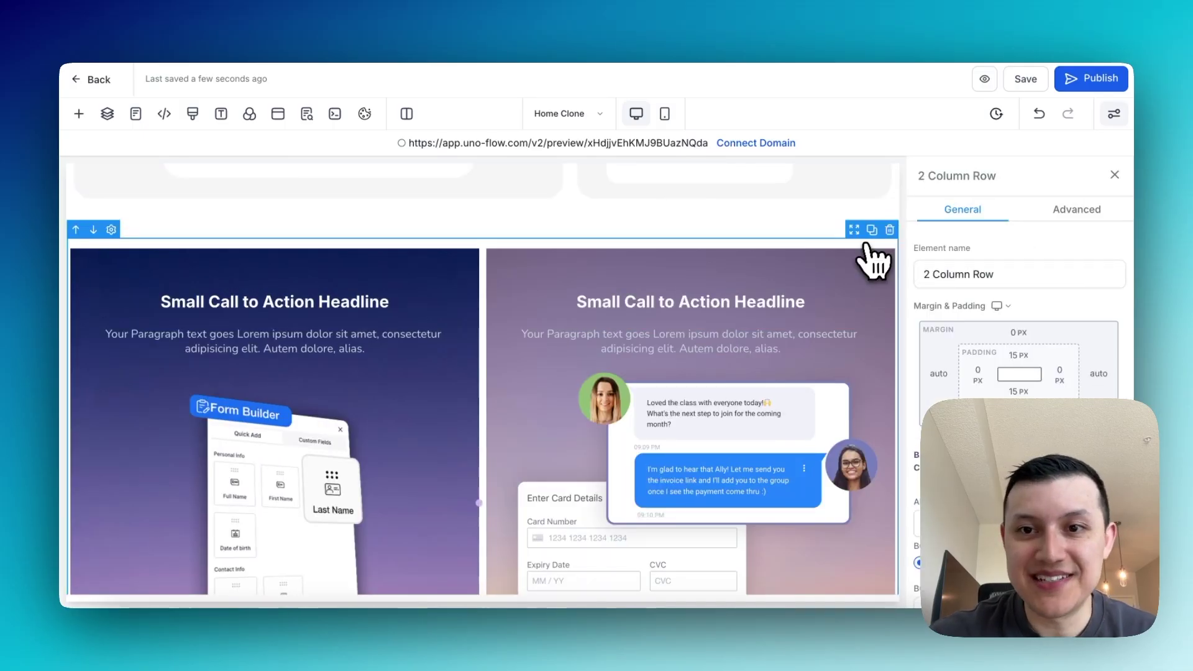
{"action": "left_click", "coordinate": [872, 230]}
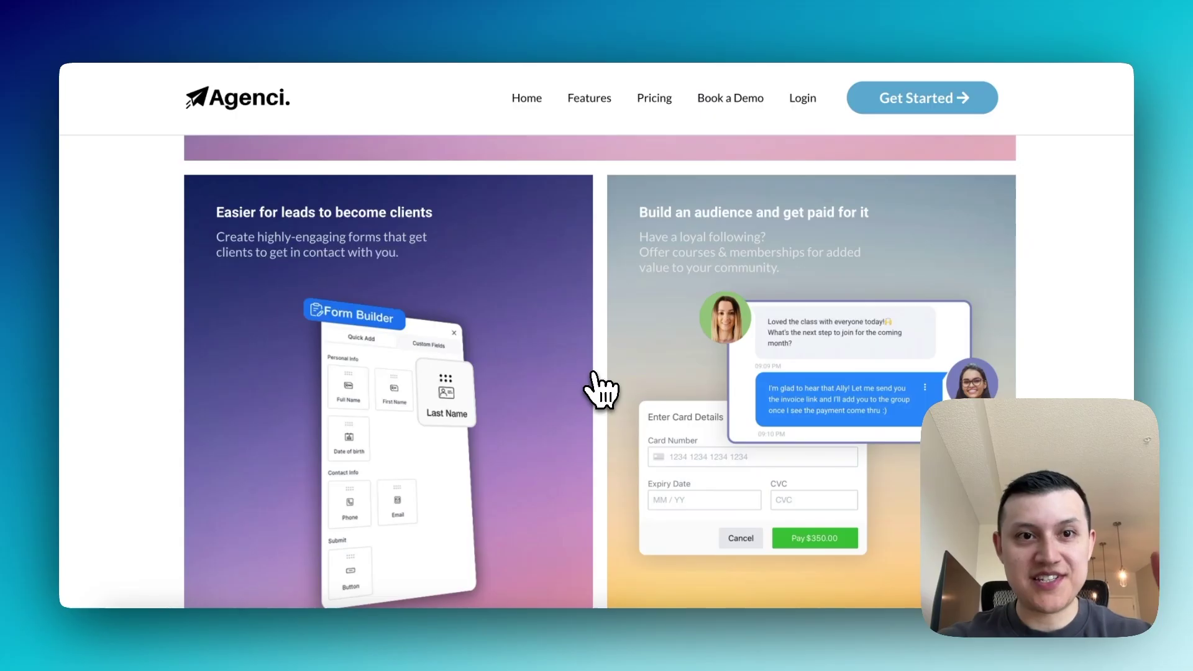
Step: Examine the gradient feature cards on the finished Agenci page as a layout reference
{"action": "scroll", "coordinate": [594, 373], "scroll_direction": "down", "scroll_amount": 1}
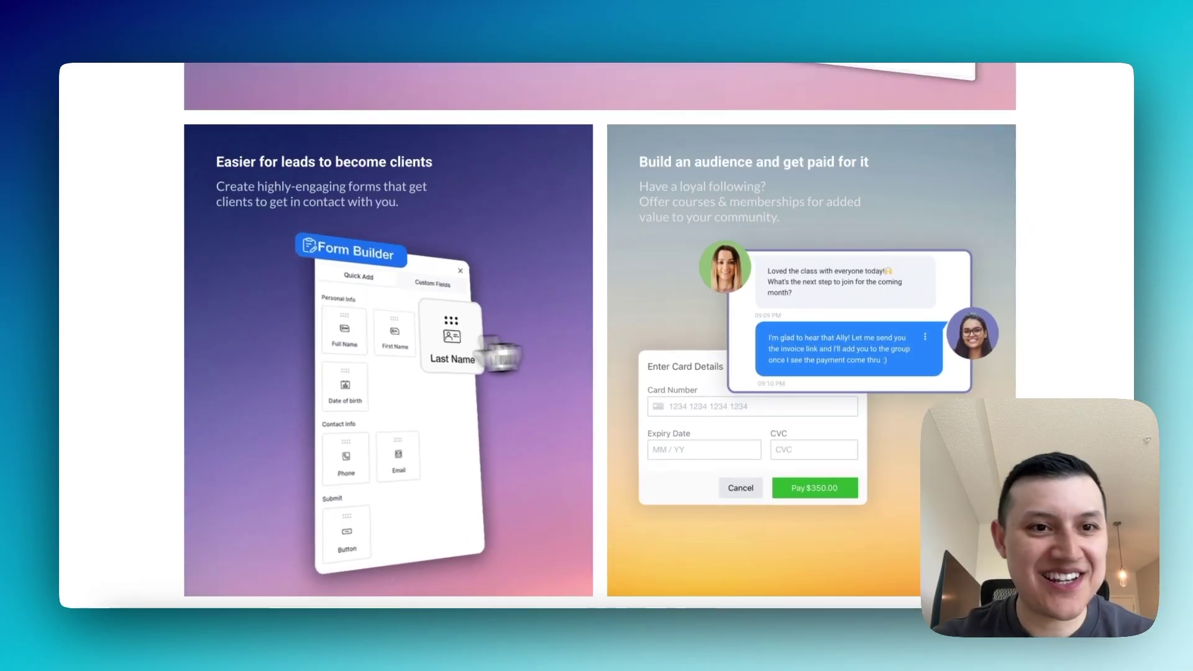
{"action": "scroll", "coordinate": [586, 393], "scroll_direction": "down", "scroll_amount": 3}
{"action": "scroll", "coordinate": [587, 394], "scroll_direction": "down", "scroll_amount": 2}
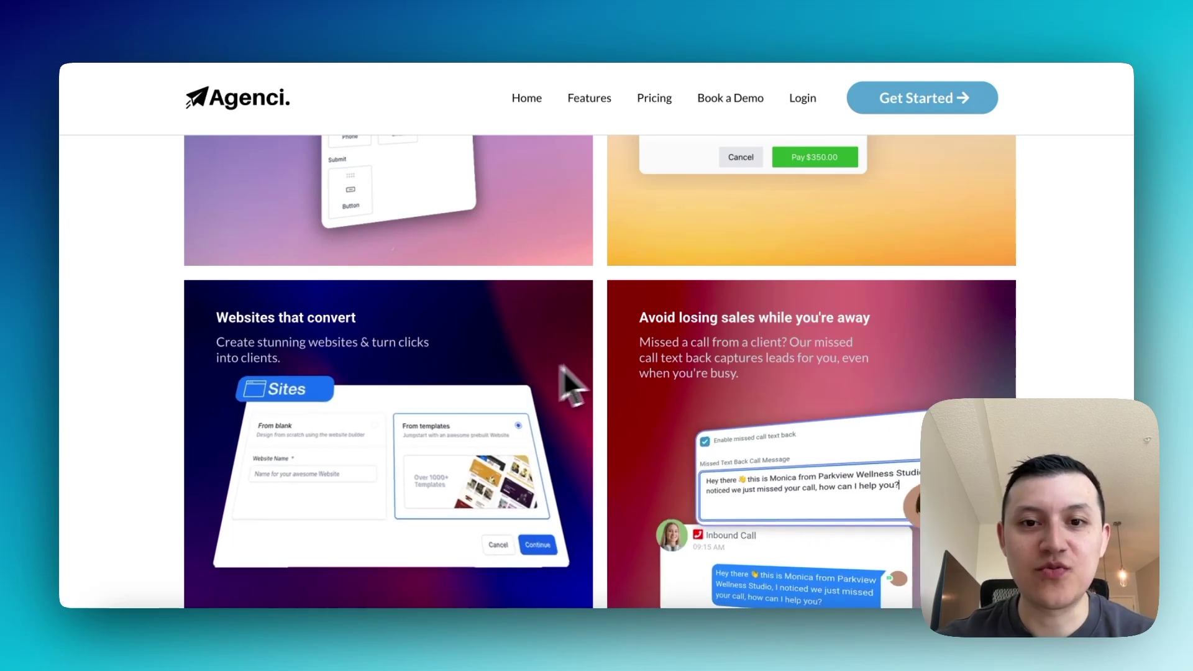
{"action": "scroll", "coordinate": [551, 386], "scroll_direction": "down", "scroll_amount": 2}
{"action": "scroll", "coordinate": [597, 389], "scroll_direction": "down", "scroll_amount": 4}
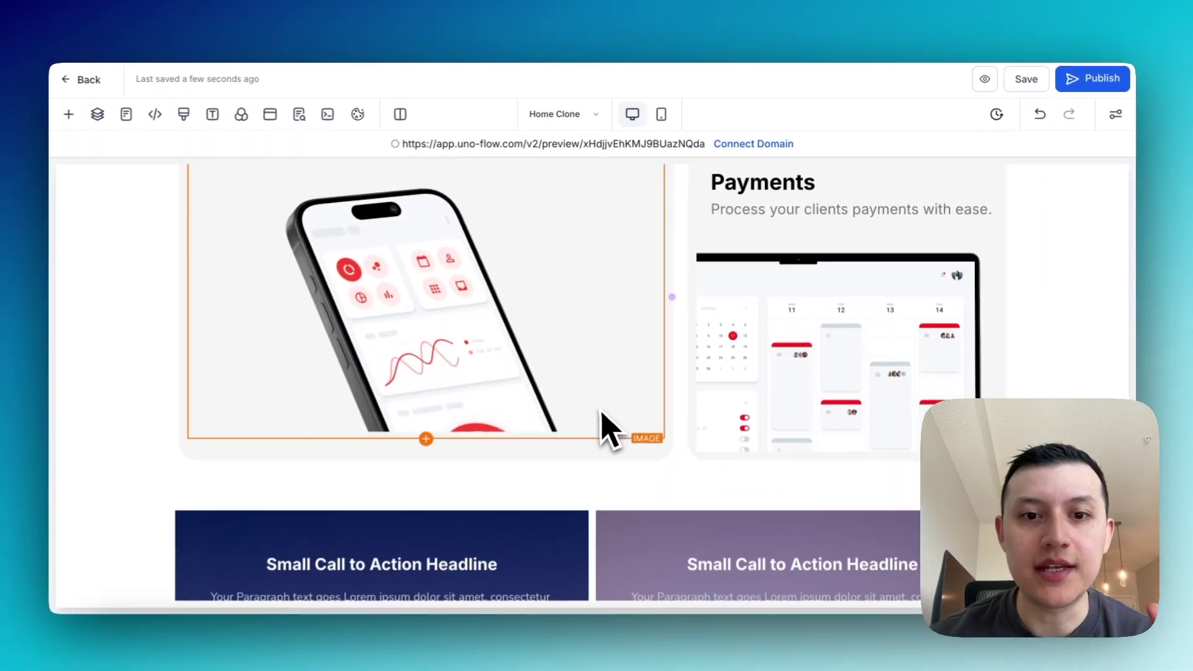
Step: Add a new section with a two-column row between the light grey feature cards and the gradient cards
{"action": "scroll", "coordinate": [606, 428], "scroll_direction": "down", "scroll_amount": 2}
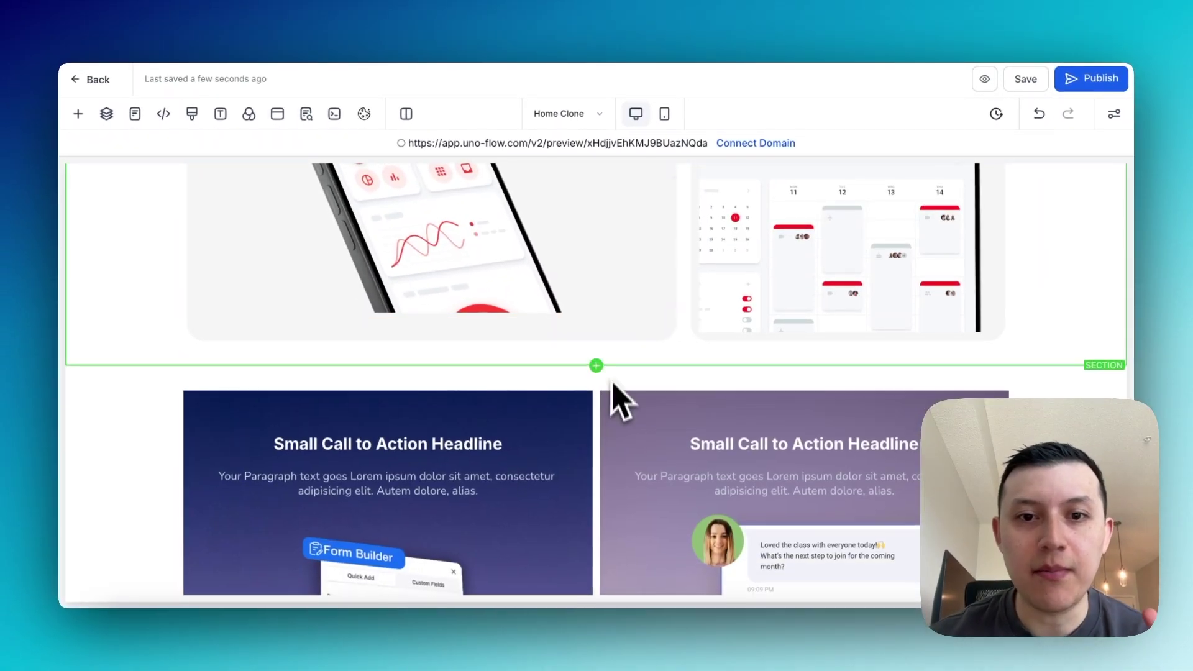
{"action": "left_click", "coordinate": [597, 370]}
{"action": "left_click", "coordinate": [309, 253]}
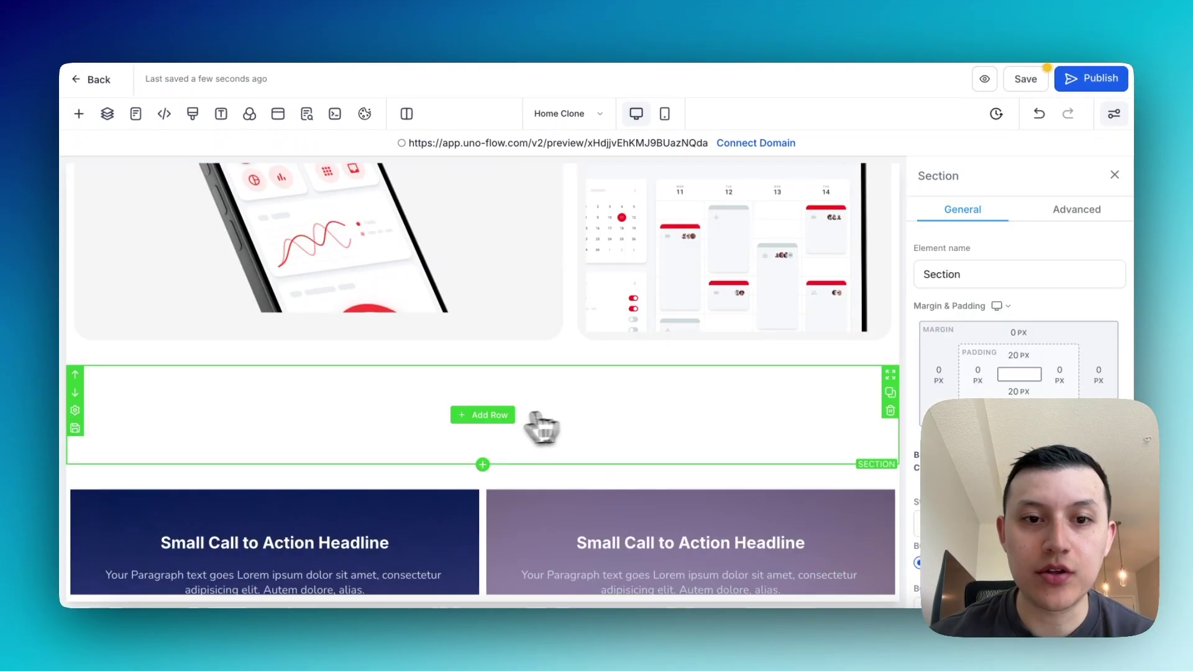
{"action": "left_click", "coordinate": [480, 415]}
{"action": "left_click", "coordinate": [399, 261]}
Step: Set the left and right margins of the new row's second column to 5 px
{"action": "left_click", "coordinate": [659, 418]}
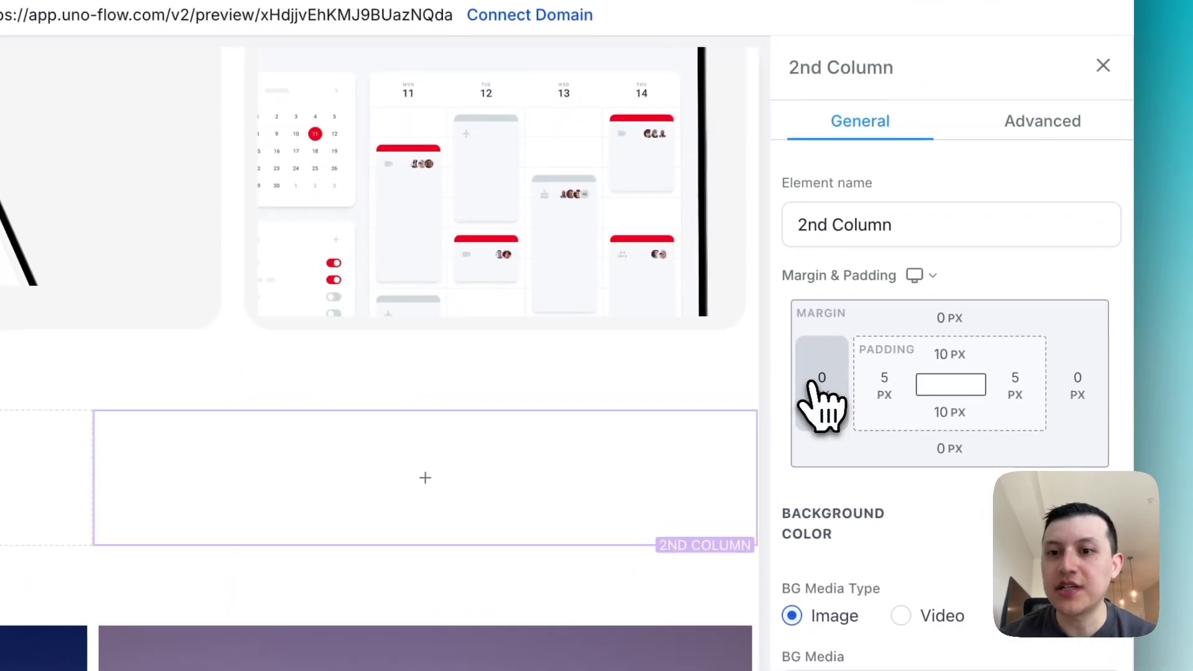
{"action": "left_click", "coordinate": [812, 383]}
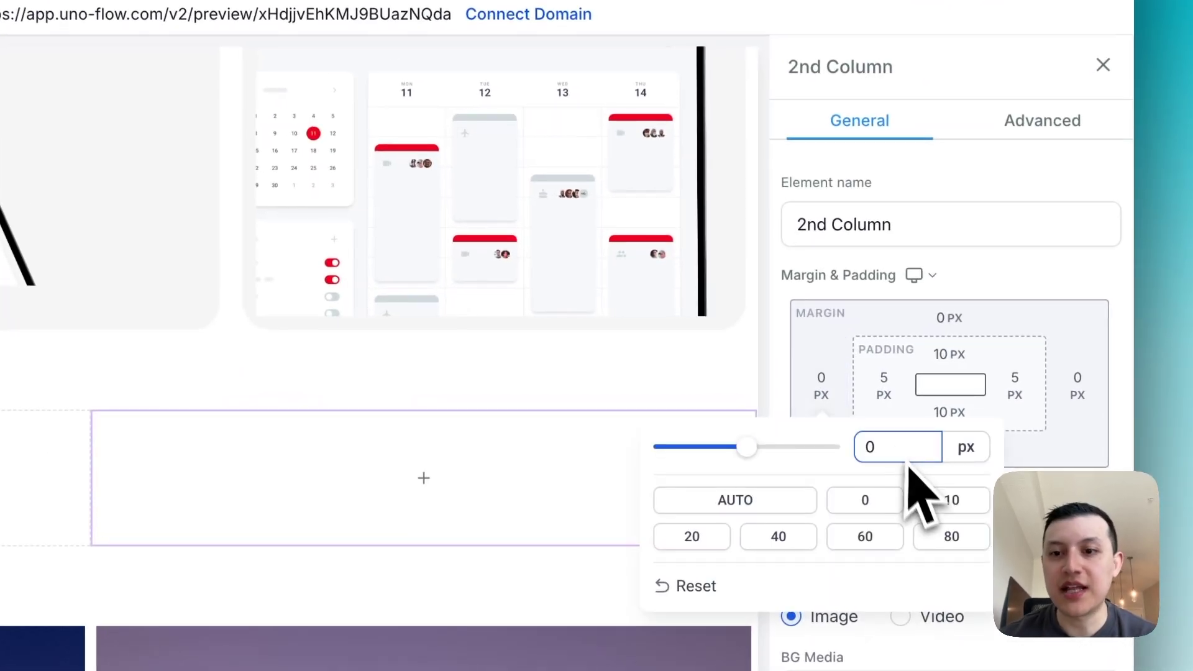
{"action": "left_click", "coordinate": [1056, 404]}
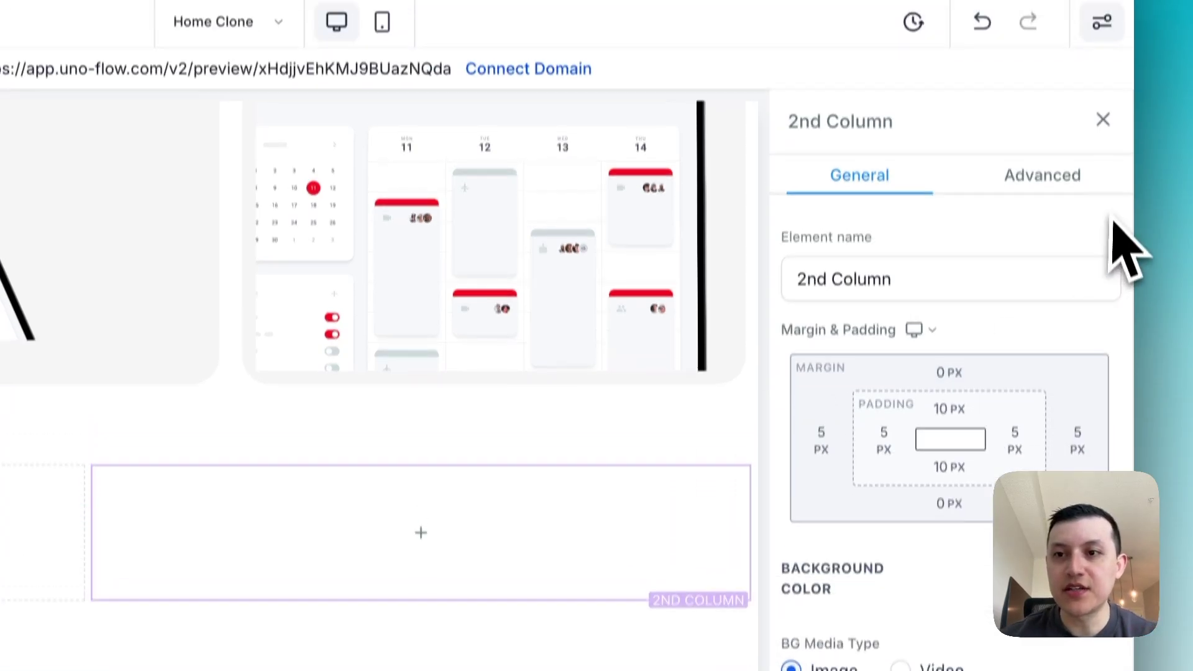
Step: Give the second column a full border with a transparent colour and a 25 px radius on all edges
{"action": "left_click", "coordinate": [1050, 202]}
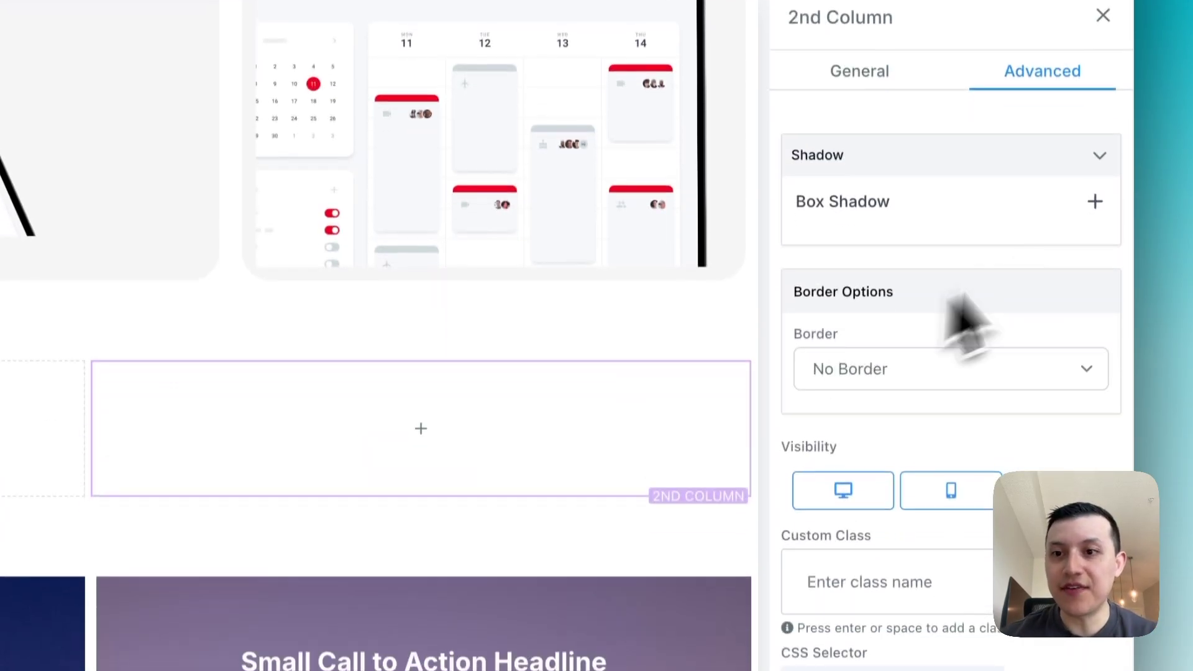
{"action": "left_click", "coordinate": [1000, 359]}
{"action": "left_click", "coordinate": [899, 389]}
{"action": "scroll", "coordinate": [905, 412], "scroll_direction": "down", "scroll_amount": 2}
{"action": "left_click", "coordinate": [894, 276]}
{"action": "key", "text": "Escape"}
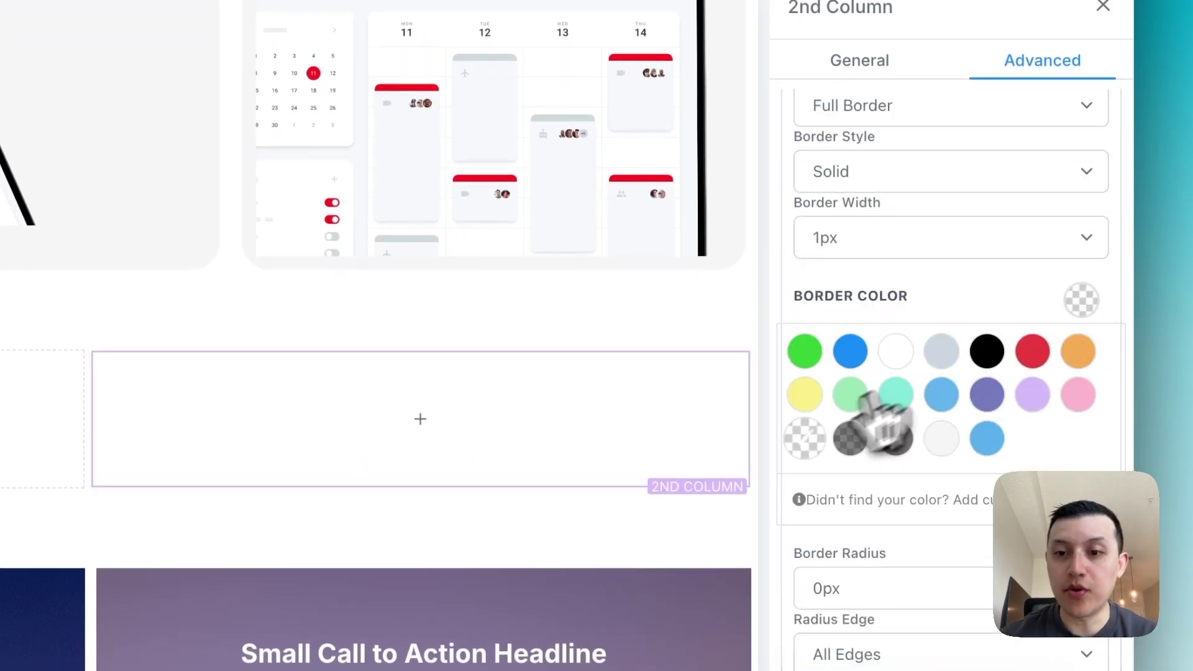
{"action": "key", "text": "Escape"}
{"action": "scroll", "coordinate": [963, 590], "scroll_direction": "down", "scroll_amount": 5}
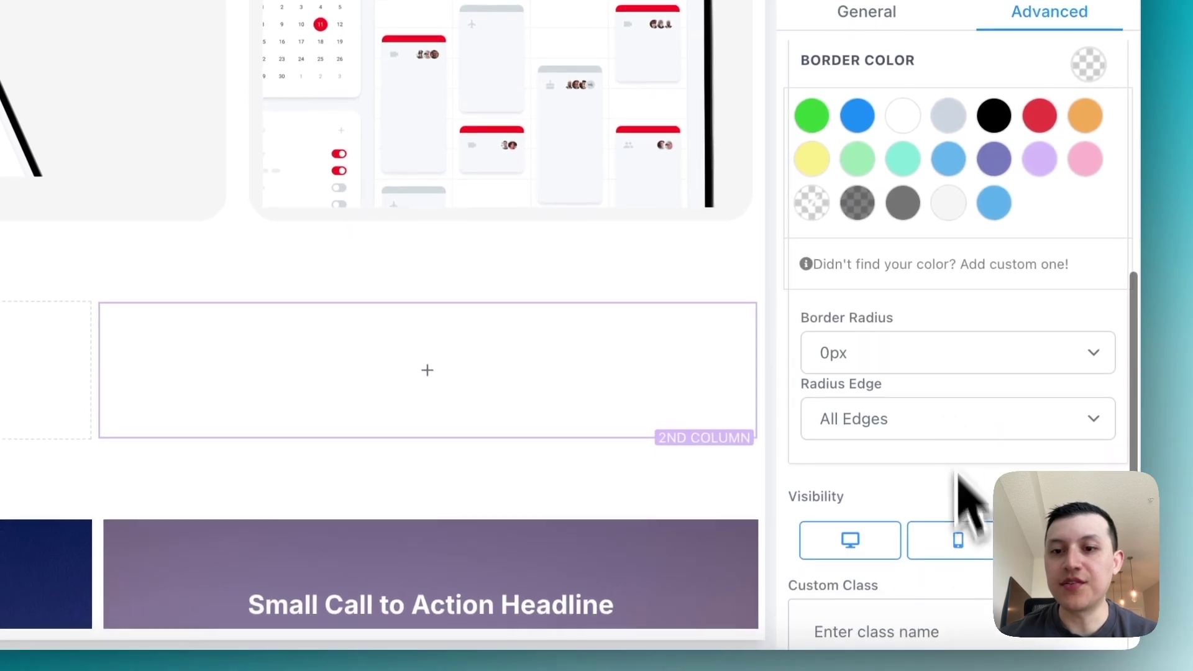
{"action": "left_click", "coordinate": [945, 397]}
{"action": "left_click", "coordinate": [901, 589]}
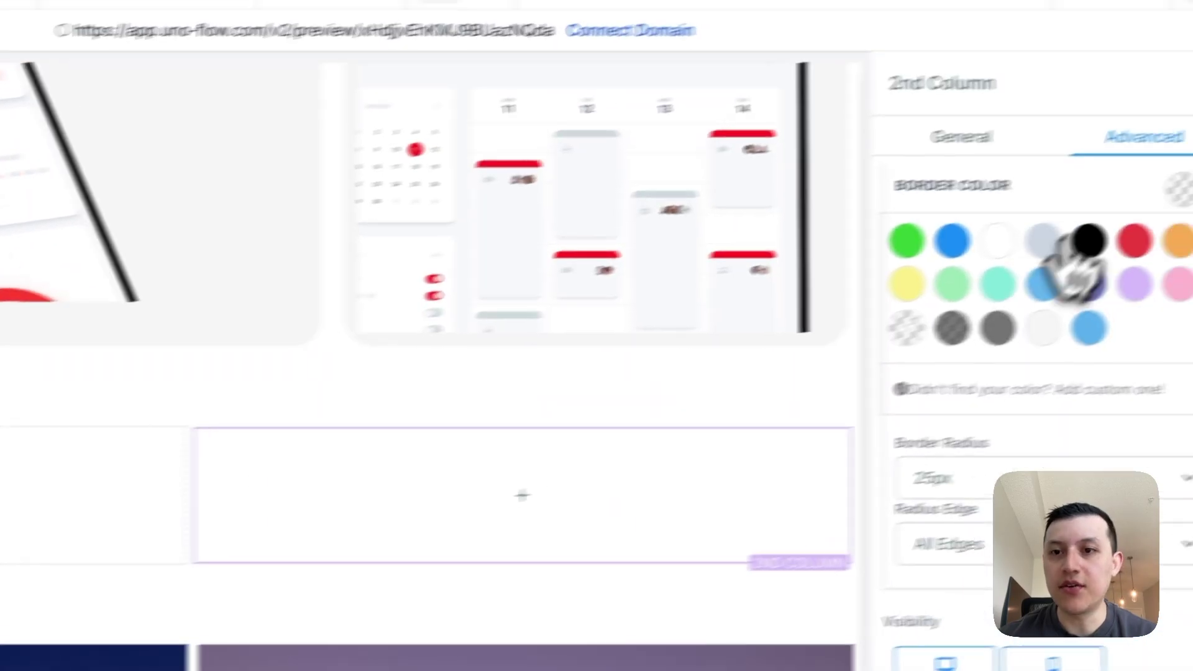
Step: Set the second column's background colour to light grey
{"action": "left_click", "coordinate": [1106, 107]}
{"action": "scroll", "coordinate": [939, 429], "scroll_direction": "down", "scroll_amount": 2}
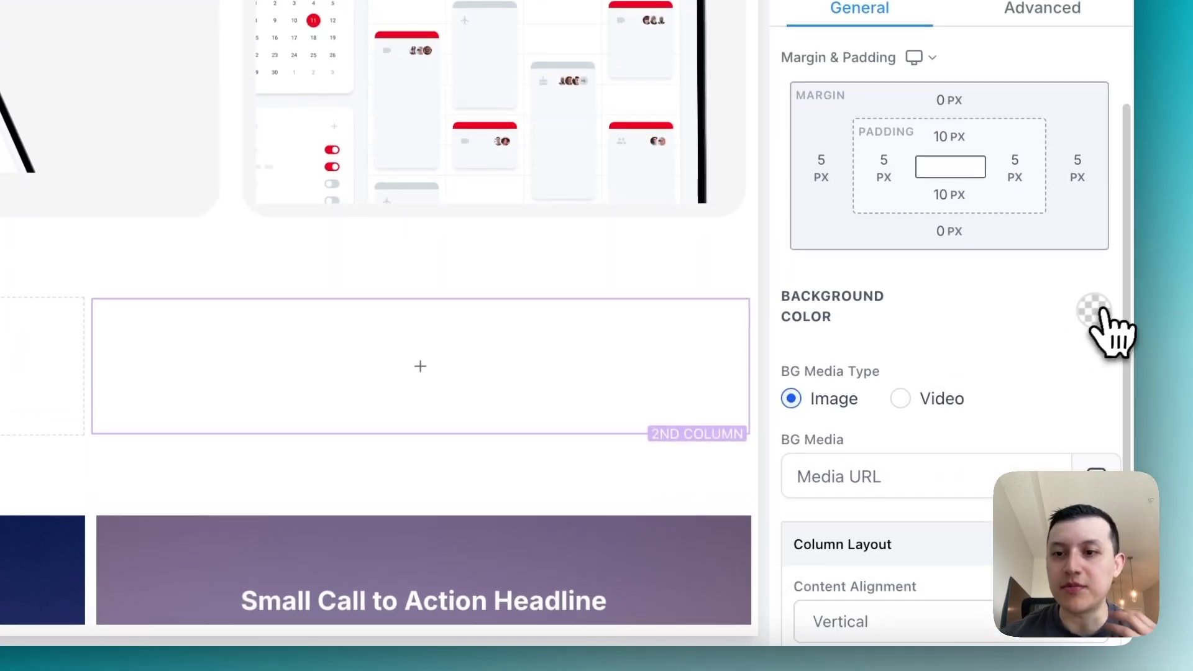
{"action": "left_click", "coordinate": [1095, 346]}
{"action": "left_click", "coordinate": [930, 459]}
{"action": "left_click", "coordinate": [244, 292]}
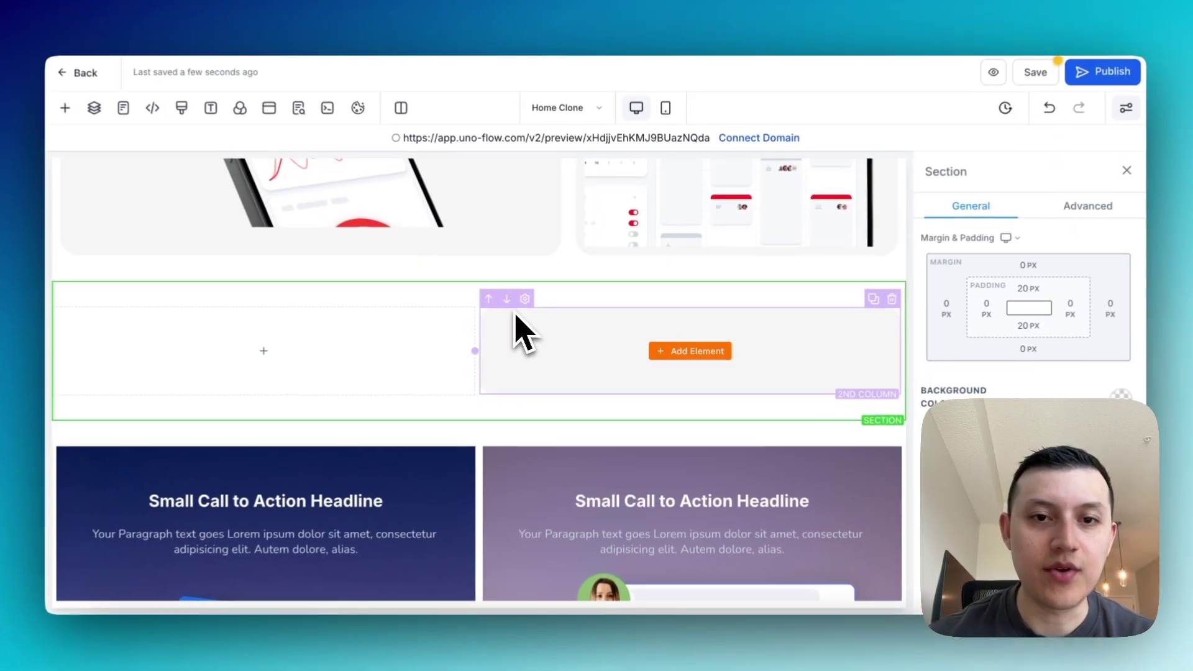
Step: Fill the second column with a "Payments" headline, the sub-headline "Process your clients payments with ease." and the calendar screen image
{"action": "scroll", "coordinate": [520, 333], "scroll_direction": "up", "scroll_amount": 5}
{"action": "left_click", "coordinate": [662, 208]}
{"action": "left_click", "coordinate": [560, 267]}
{"action": "left_click", "coordinate": [567, 241]}
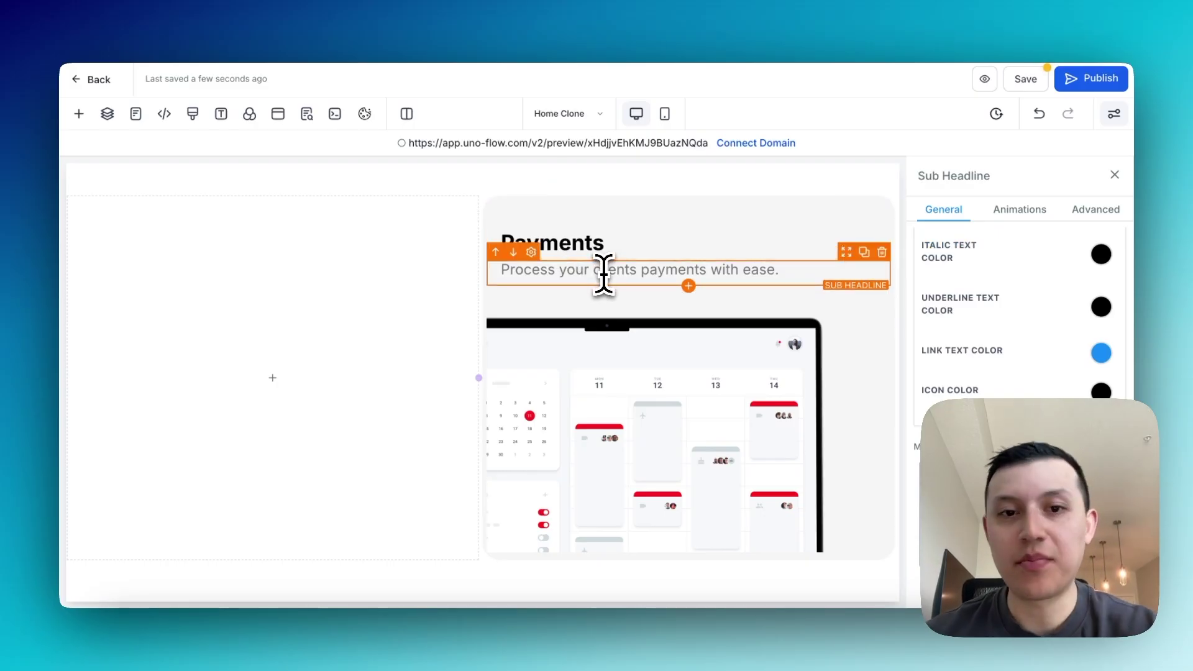
{"action": "left_click", "coordinate": [639, 329]}
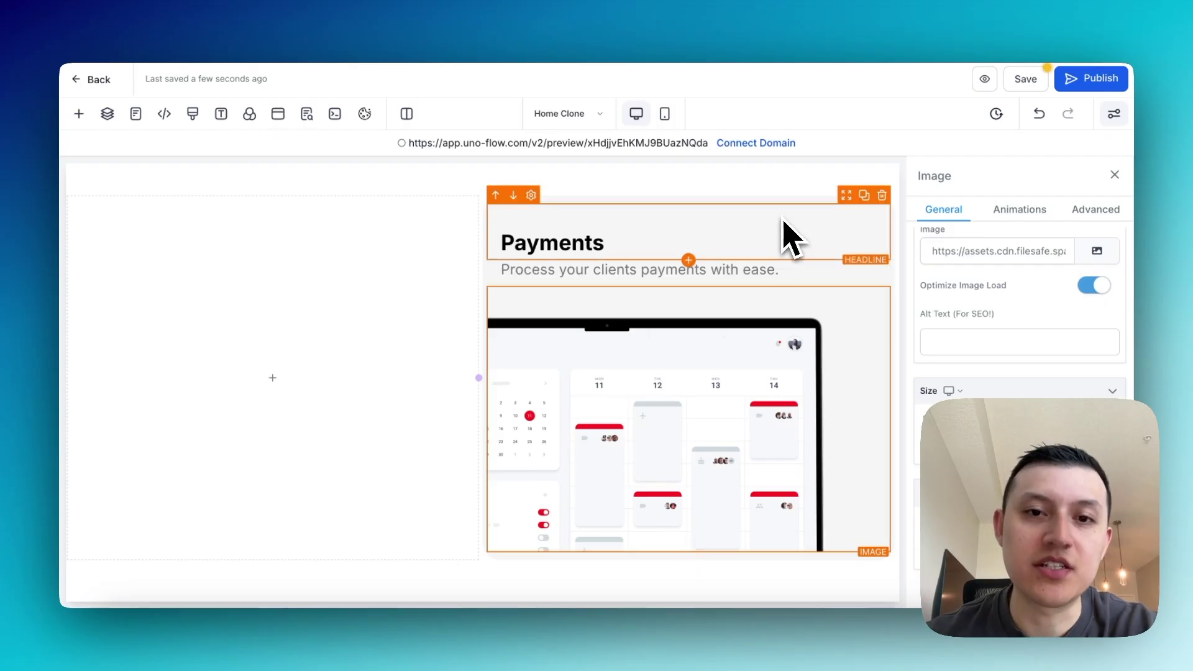
Step: Duplicate the Payments column twice and delete the empty first column to leave three matching cards
{"action": "left_click", "coordinate": [746, 205]}
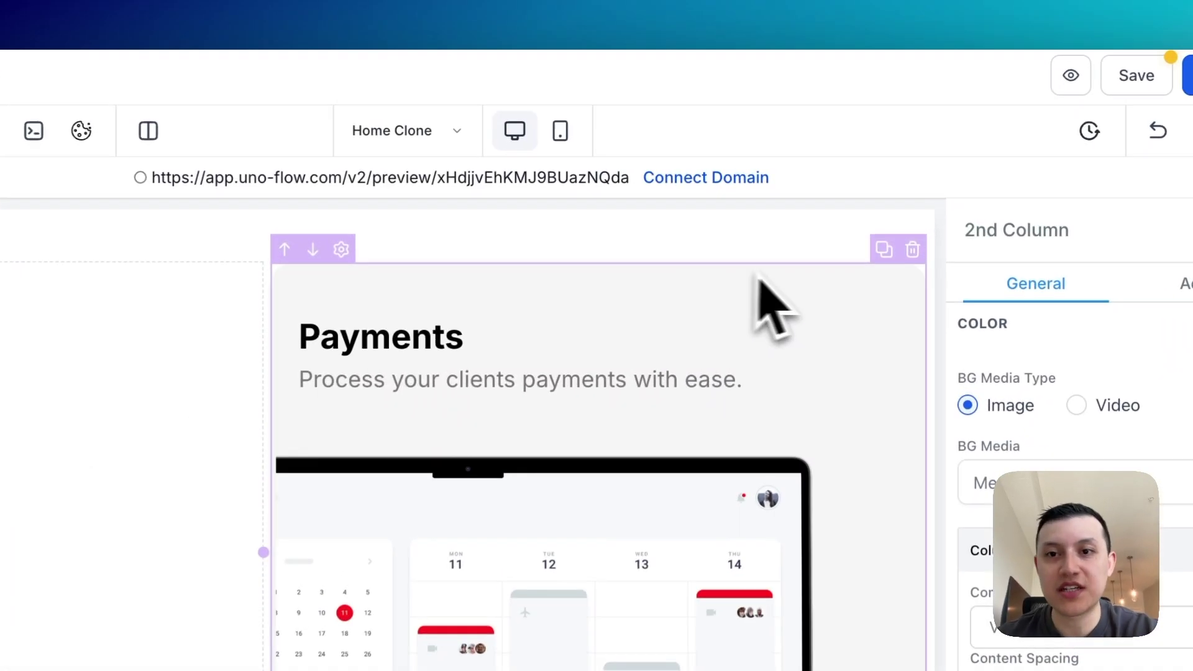
{"action": "left_click", "coordinate": [884, 252]}
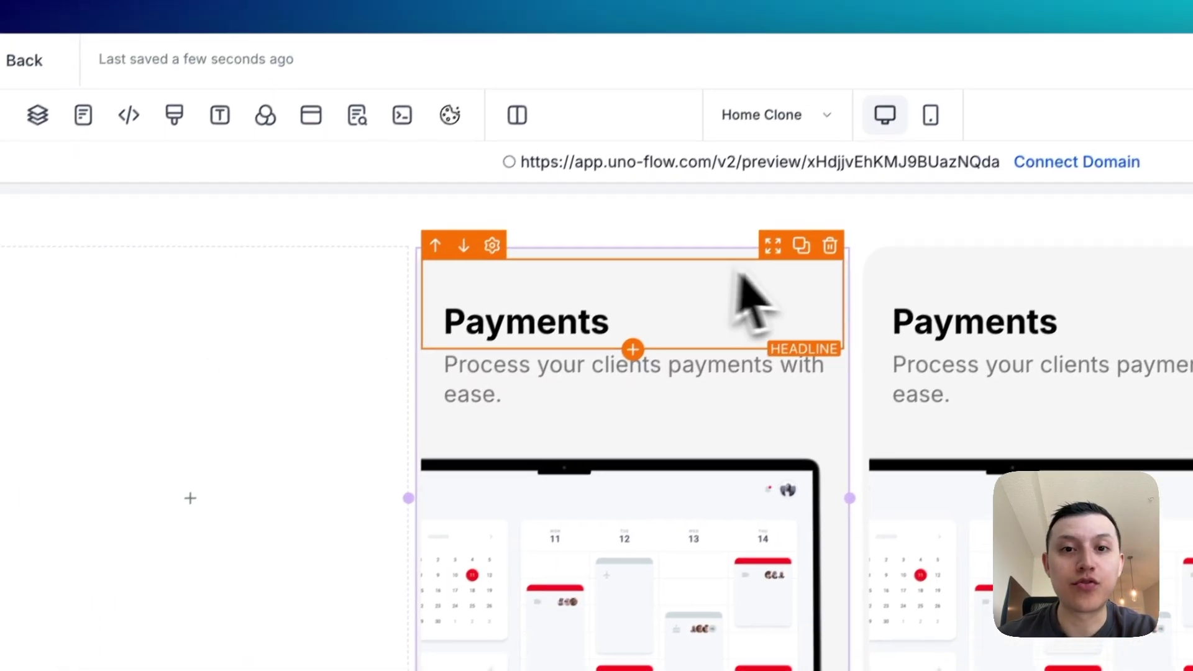
{"action": "left_click", "coordinate": [804, 238]}
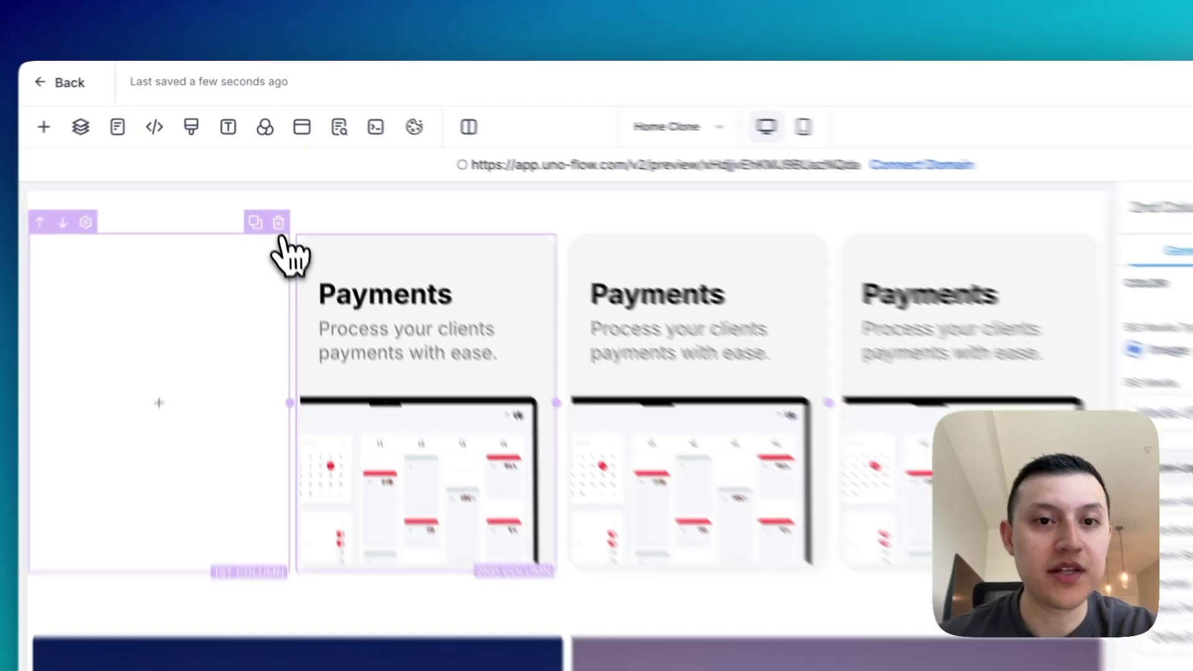
{"action": "left_click", "coordinate": [278, 223]}
Step: Replace the middle card's image with the Notifications phone picture and the first card's image with Salesflow10.2.png
{"action": "left_click", "coordinate": [419, 482]}
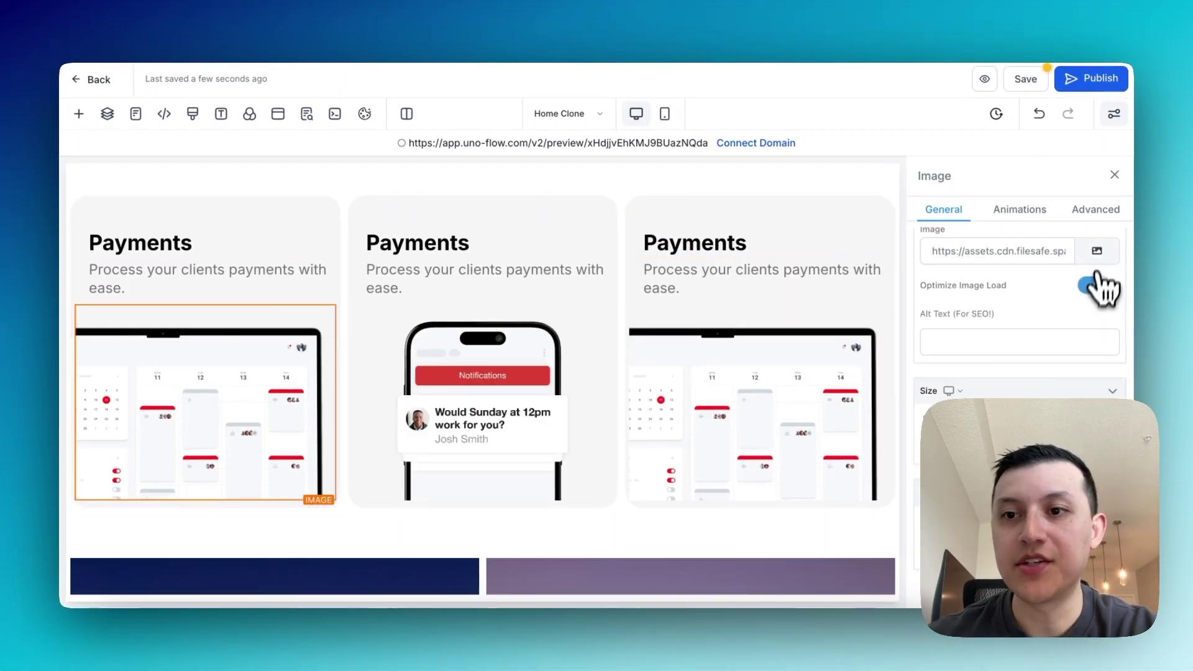
{"action": "left_click", "coordinate": [1097, 251]}
{"action": "scroll", "coordinate": [597, 380], "scroll_direction": "down", "scroll_amount": 2}
{"action": "scroll", "coordinate": [597, 382], "scroll_direction": "up", "scroll_amount": 1}
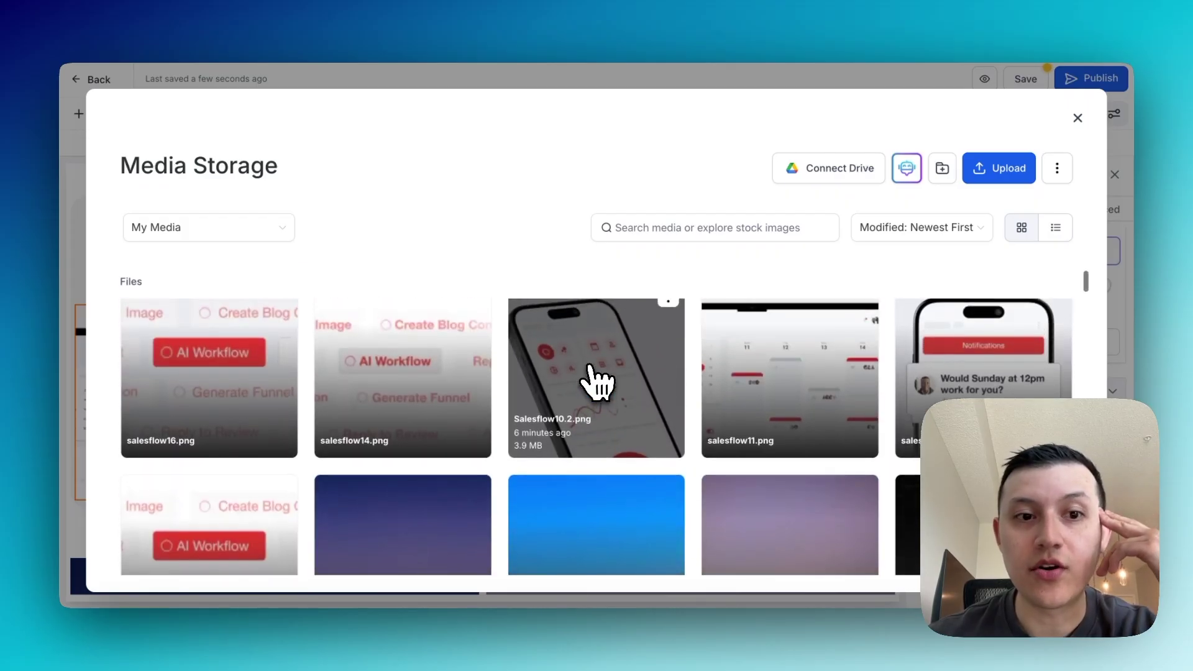
{"action": "left_click", "coordinate": [593, 380]}
Step: Duplicate the row of three Payments cards to create a second identical row below it
{"action": "left_click", "coordinate": [764, 213]}
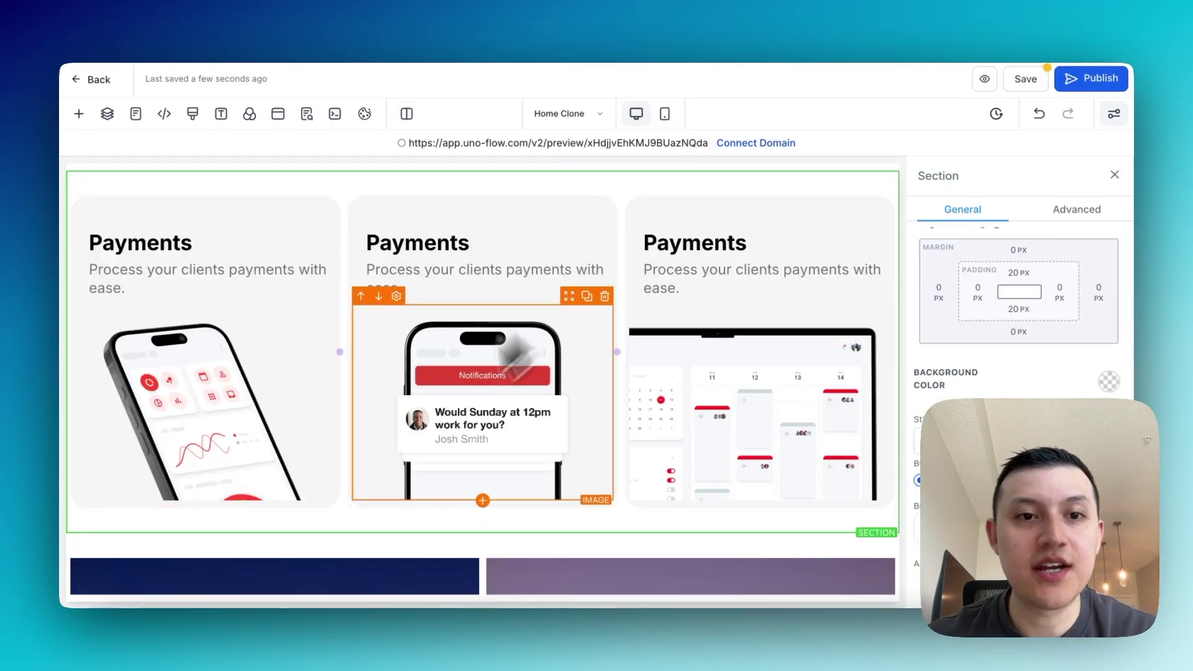
{"action": "left_click", "coordinate": [818, 198]}
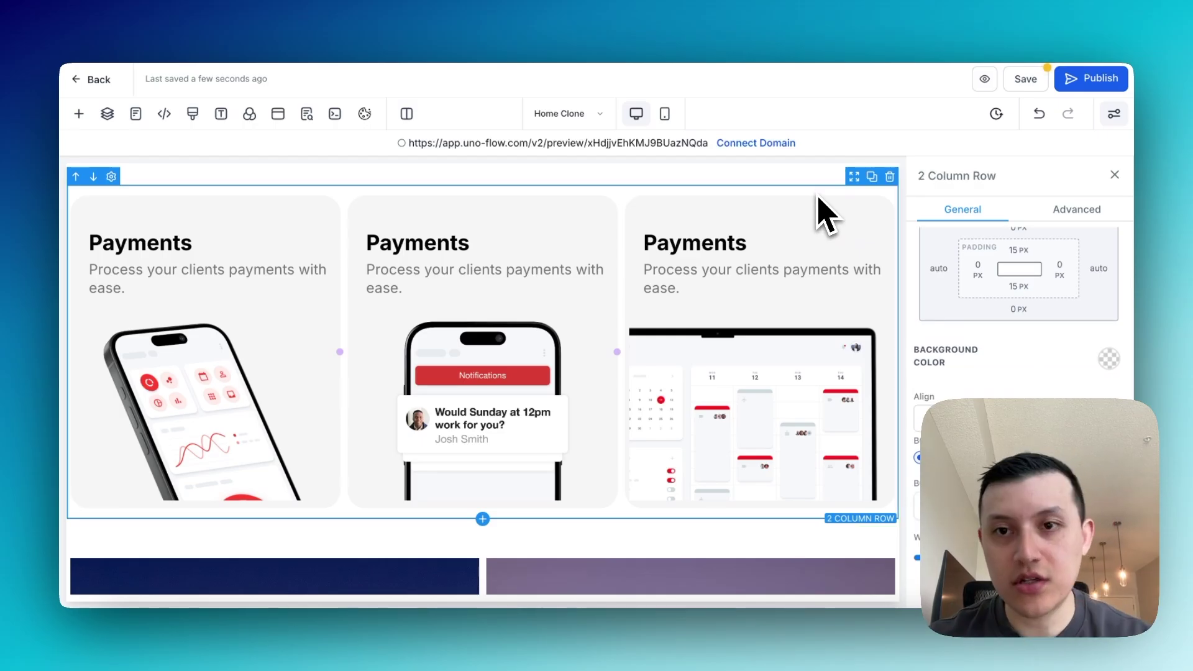
{"action": "left_click", "coordinate": [872, 176]}
{"action": "scroll", "coordinate": [626, 514], "scroll_direction": "down", "scroll_amount": 4}
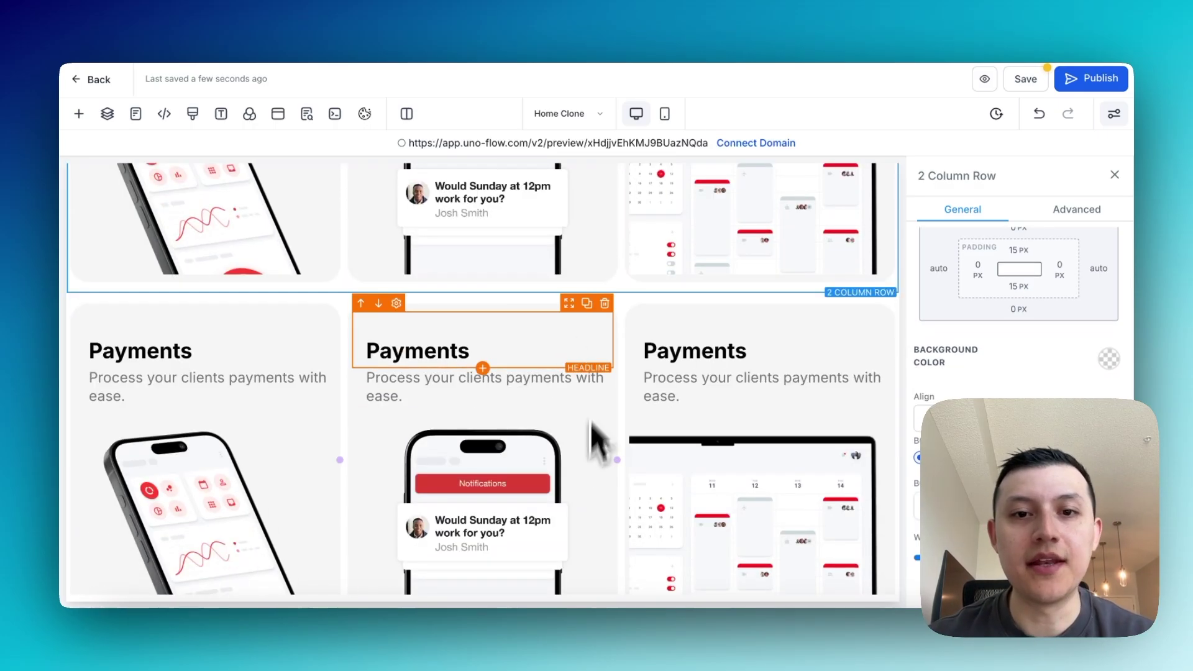
Step: Delete the middle Payments card from the second card row and widen its first column to roughly two thirds of the row
{"action": "left_click", "coordinate": [532, 320]}
{"action": "left_click", "coordinate": [532, 314]}
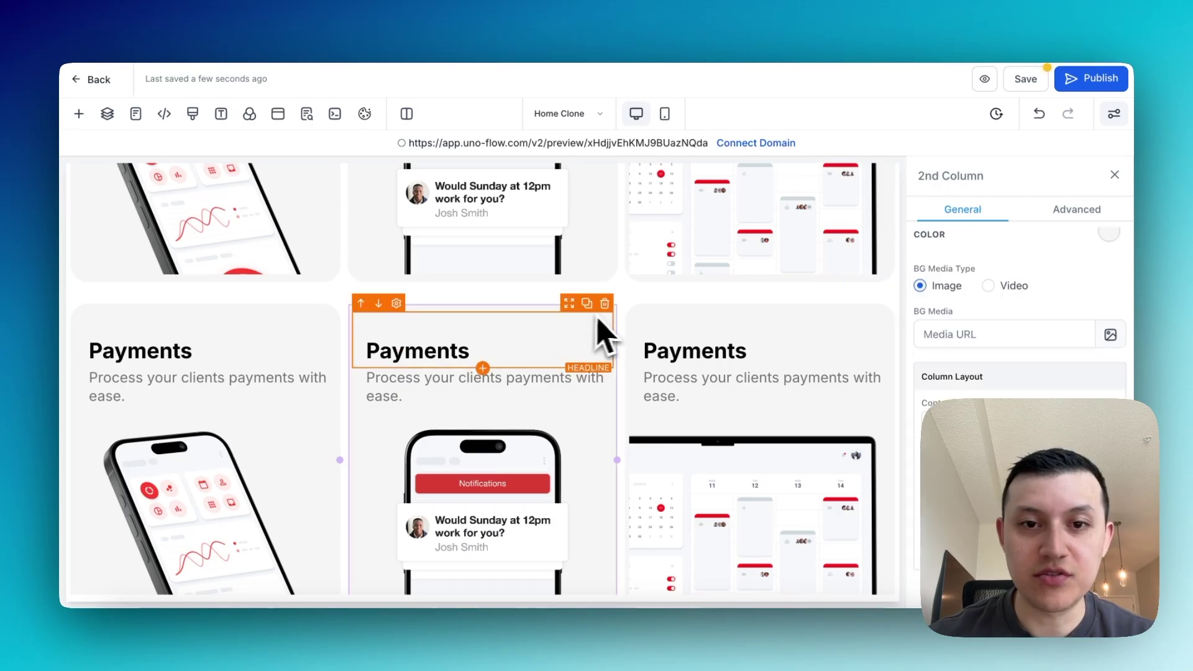
{"action": "left_click", "coordinate": [607, 296]}
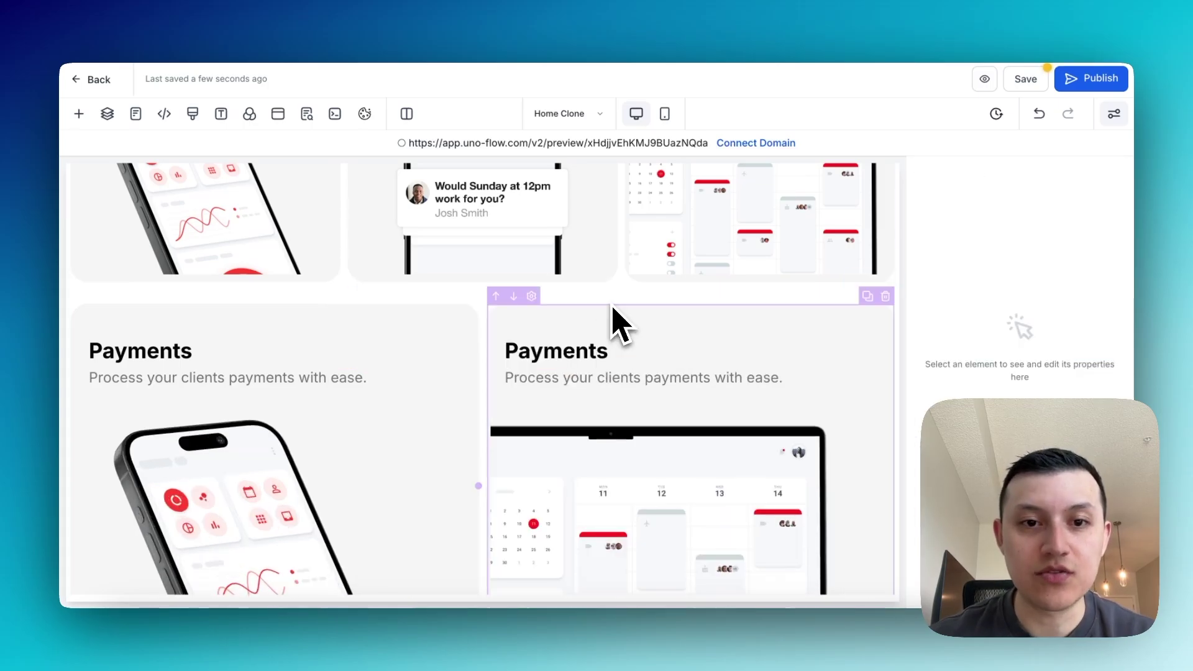
{"action": "left_click_drag", "start_coordinate": [478, 486], "coordinate": [600, 457]}
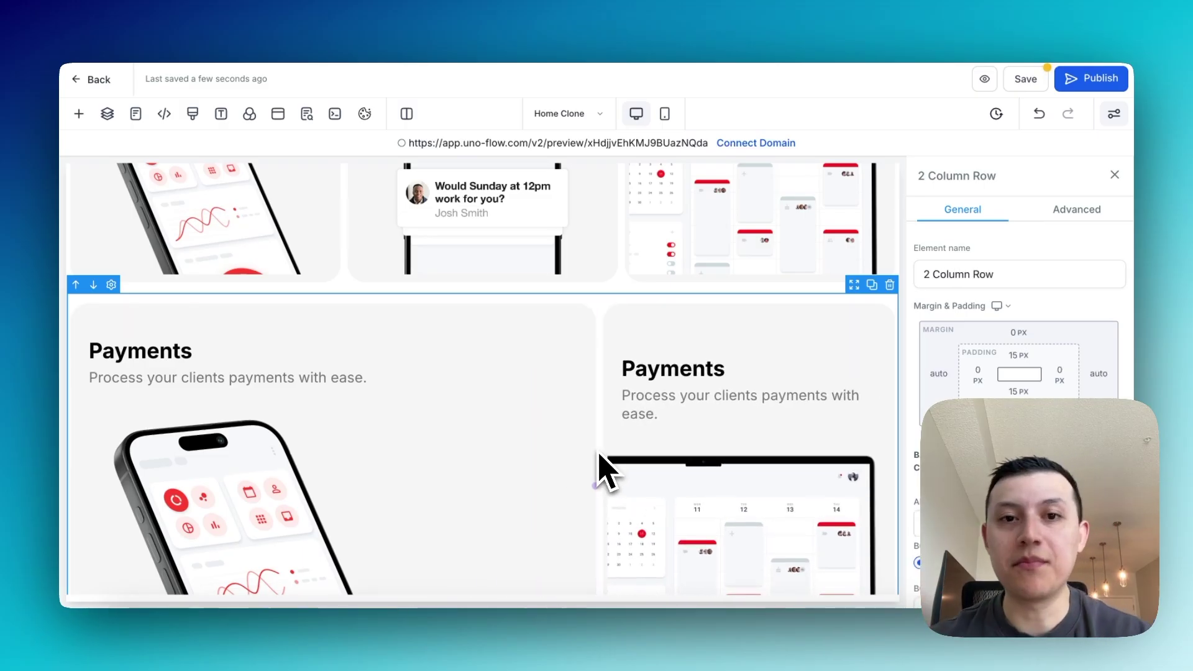
Step: Preview the page and review the three-card row and the uneven two-card row beneath it
{"action": "left_click", "coordinate": [985, 79]}
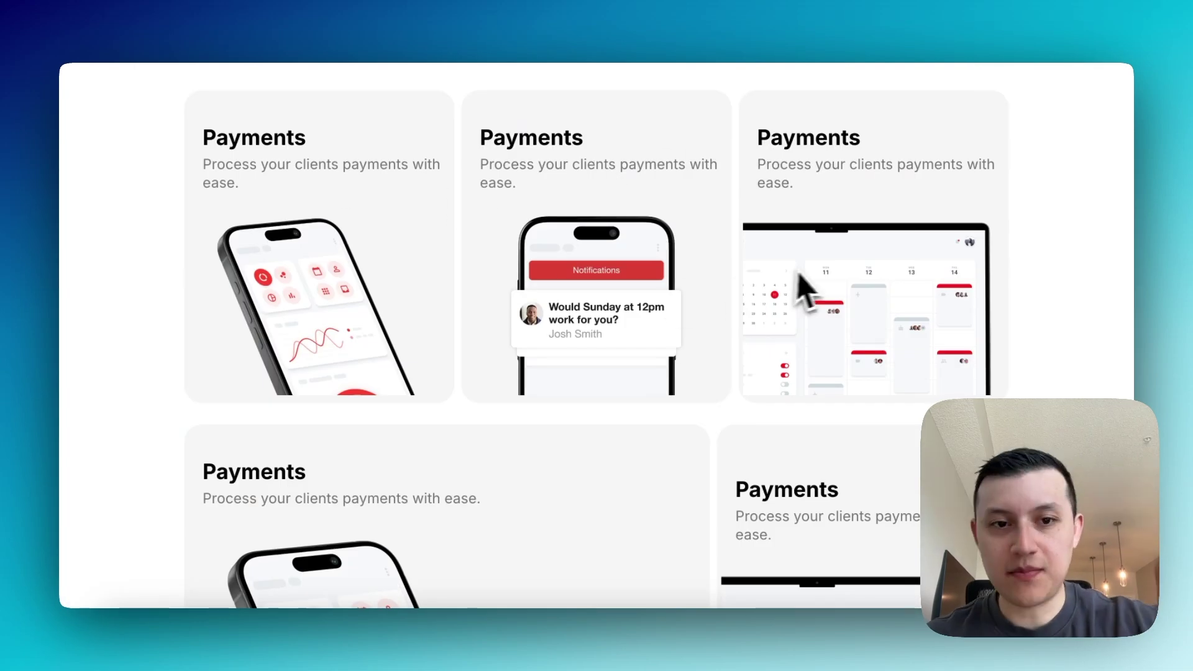
{"action": "scroll", "coordinate": [802, 273], "scroll_direction": "down", "scroll_amount": 3}
{"action": "scroll", "coordinate": [484, 354], "scroll_direction": "down", "scroll_amount": 3}
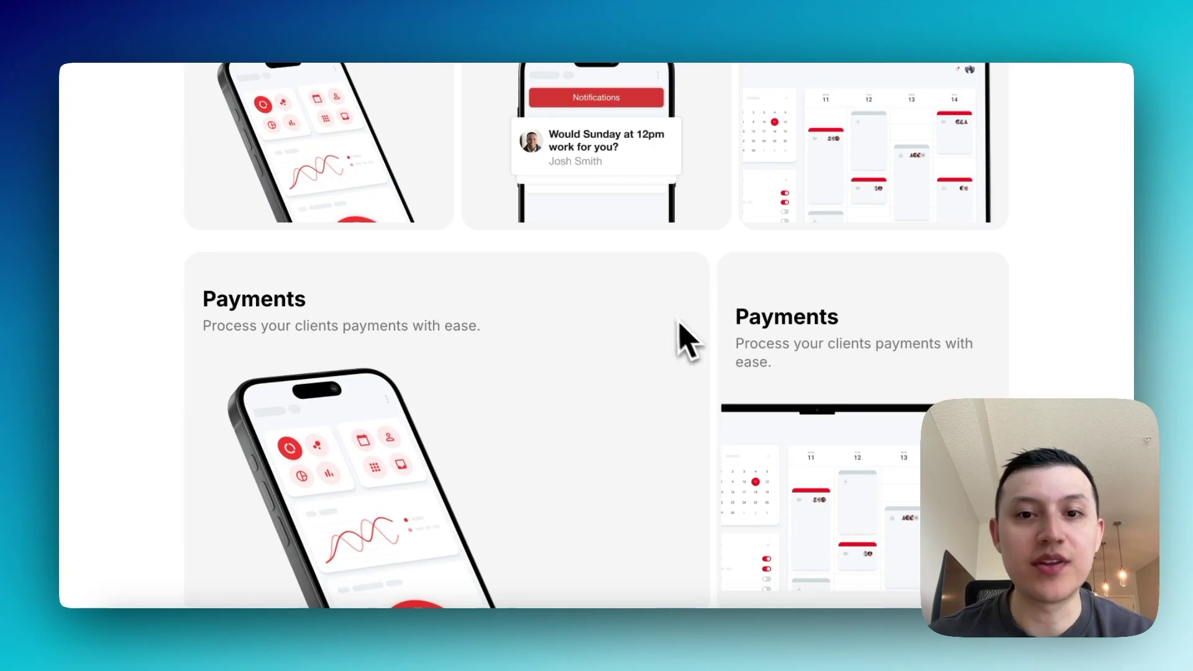
{"action": "scroll", "coordinate": [789, 394], "scroll_direction": "up", "scroll_amount": 3}
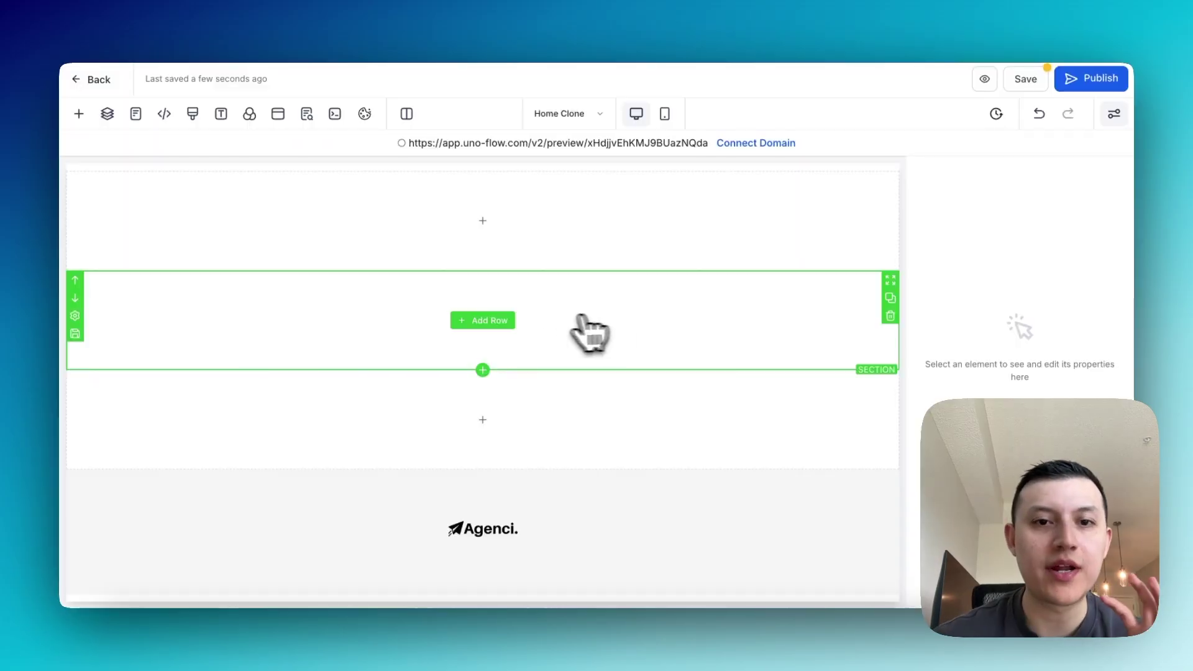
Step: Insert a two-column row in the empty section above the footer and add an image element to its first column
{"action": "left_click", "coordinate": [491, 321]}
{"action": "left_click", "coordinate": [413, 261]}
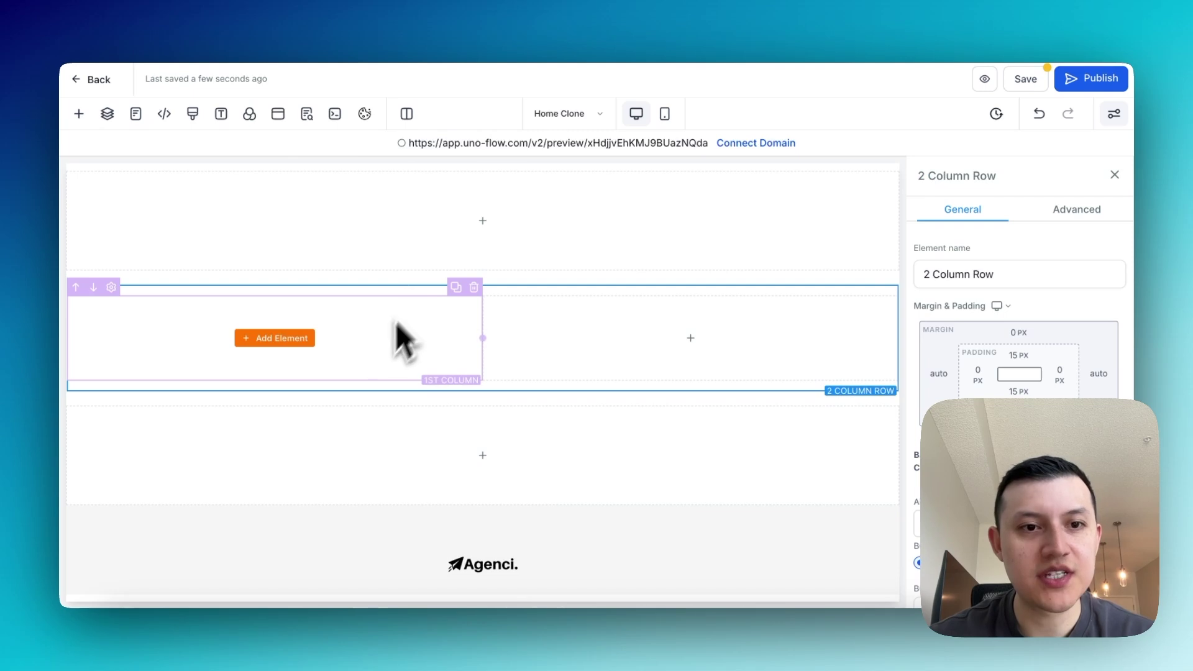
{"action": "left_click", "coordinate": [281, 338]}
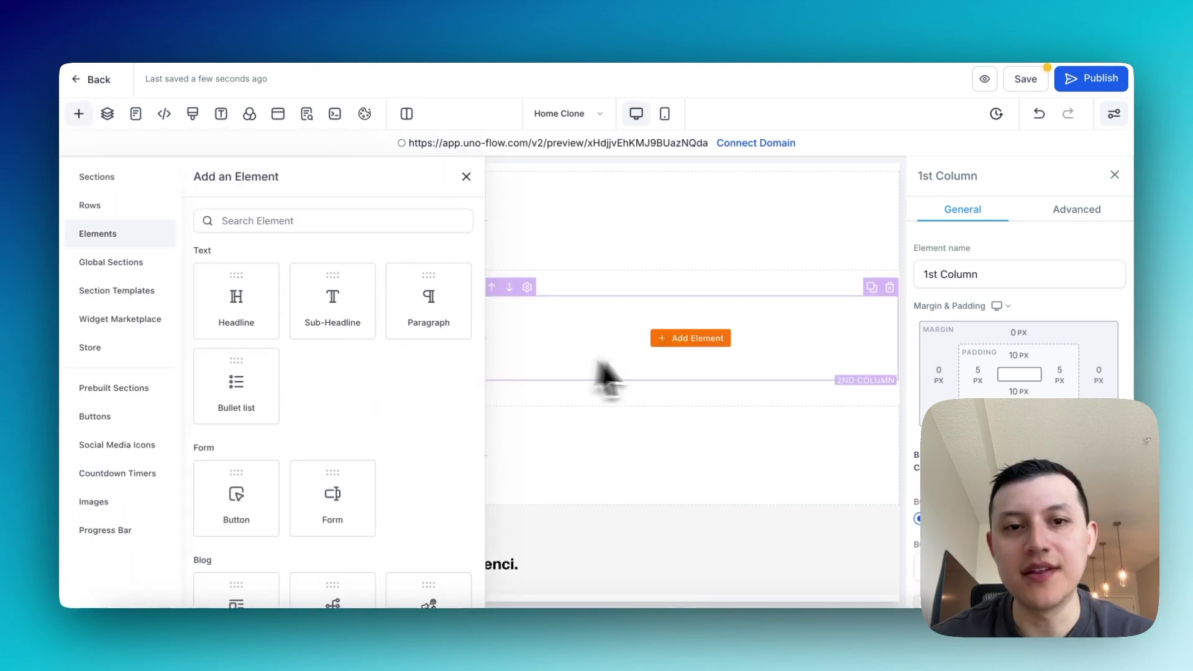
{"action": "scroll", "coordinate": [274, 503], "scroll_direction": "down", "scroll_amount": 5}
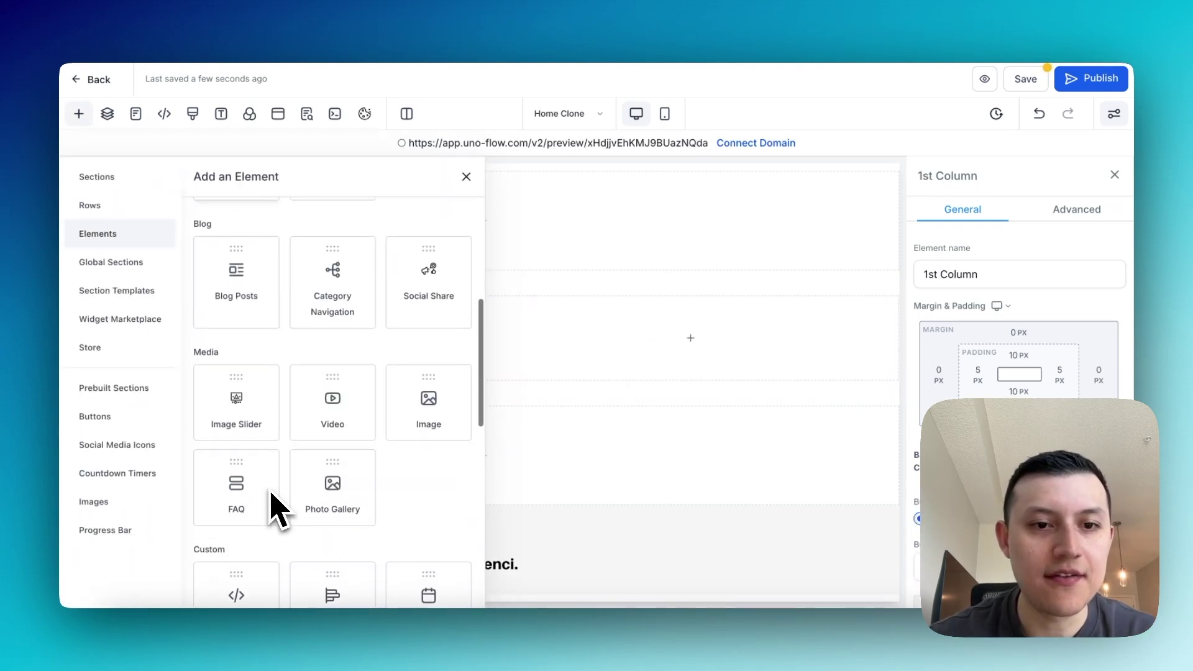
{"action": "left_click_drag", "start_coordinate": [376, 431], "coordinate": [435, 416]}
Step: Fill the second column with a "Small Call to Action Headline", a placeholder paragraph and a "Start Now" button
{"action": "left_click", "coordinate": [733, 426]}
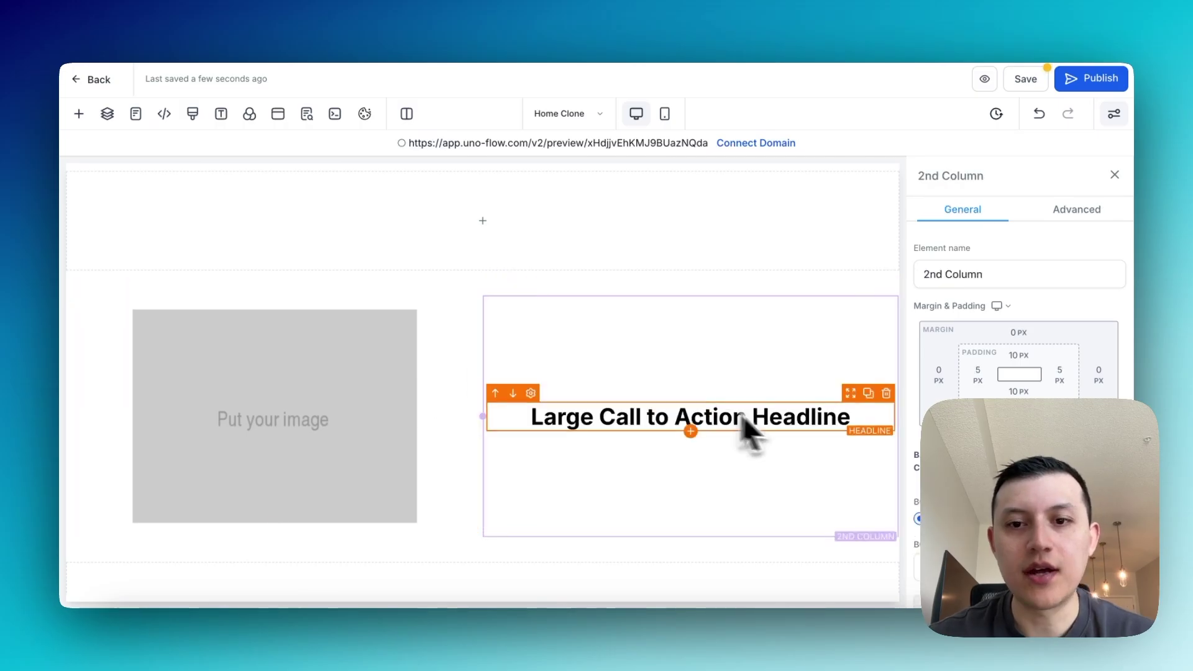
{"action": "left_click", "coordinate": [691, 416]}
{"action": "left_click_drag", "start_coordinate": [332, 305], "coordinate": [690, 435]}
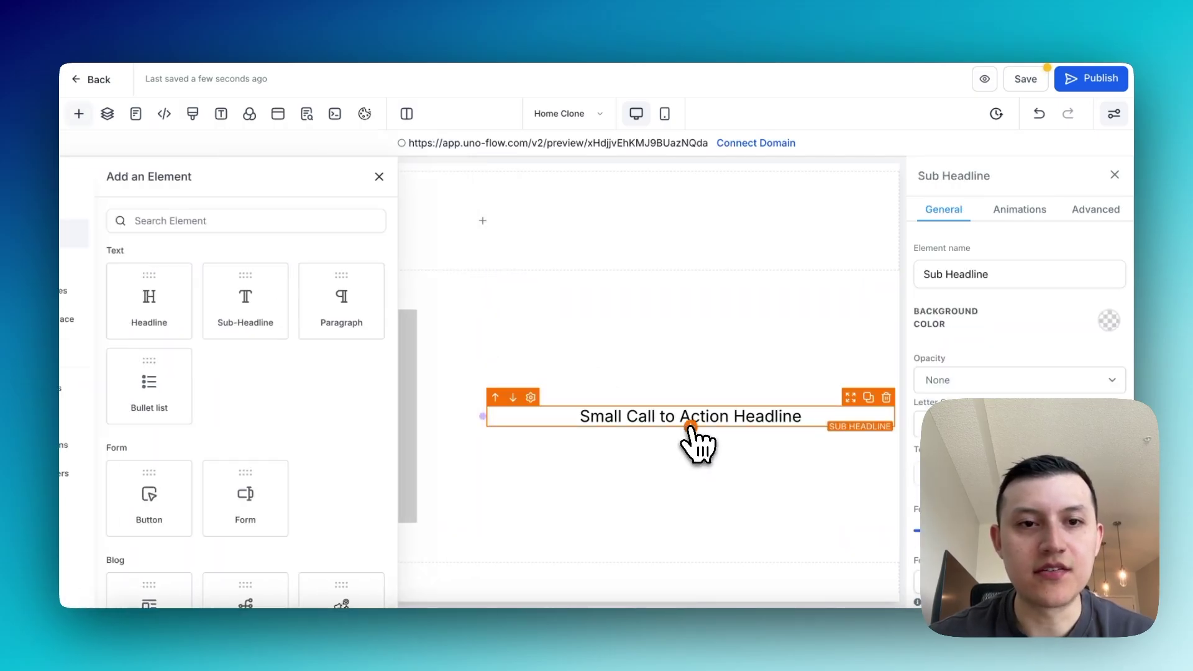
{"action": "left_click_drag", "start_coordinate": [416, 279], "coordinate": [689, 438]}
Step: Set the section's top and bottom padding to 80 px and its background color to black
{"action": "scroll", "coordinate": [745, 429], "scroll_direction": "down", "scroll_amount": 2}
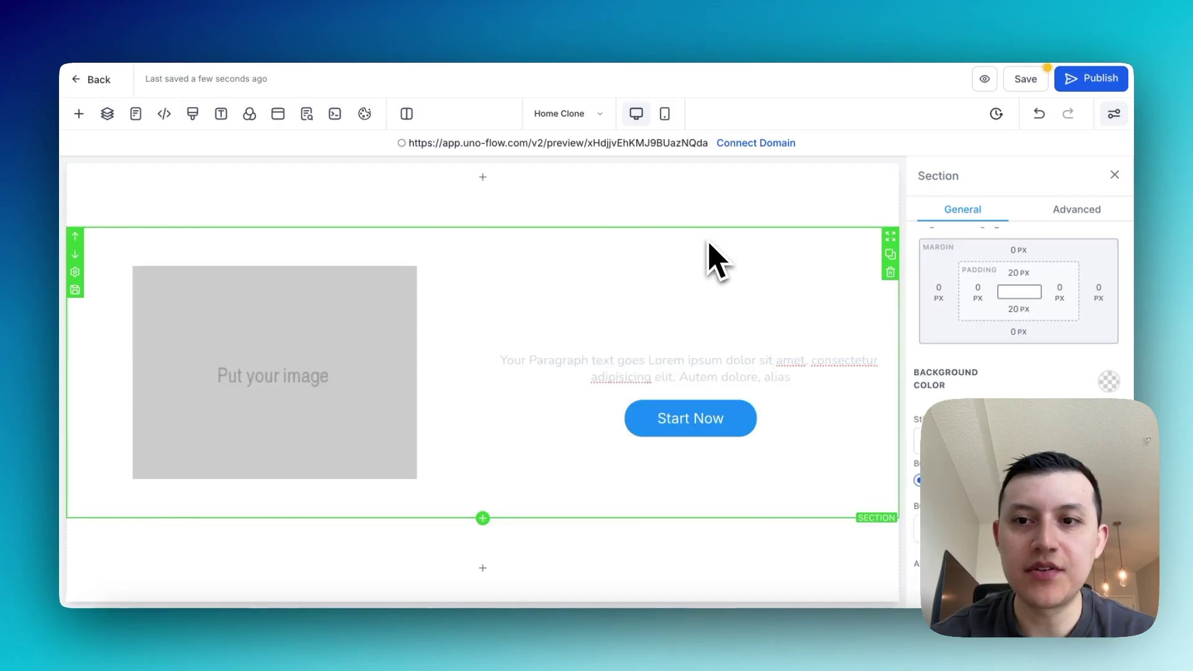
{"action": "left_click", "coordinate": [1018, 310]}
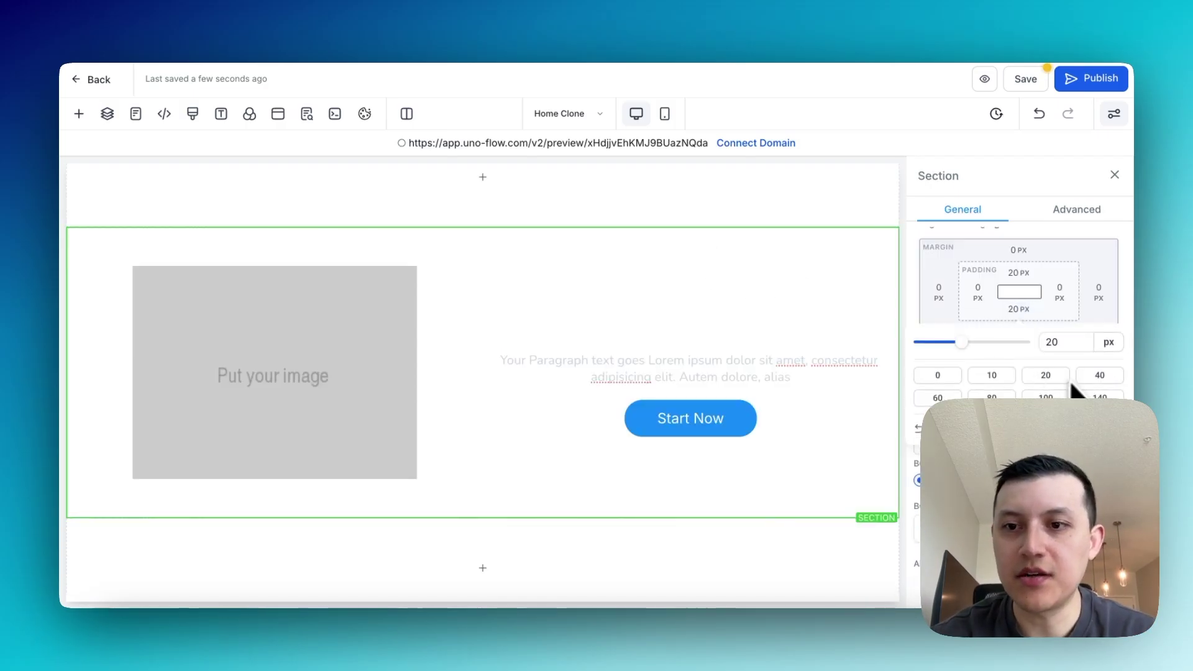
{"action": "left_click", "coordinate": [1011, 396]}
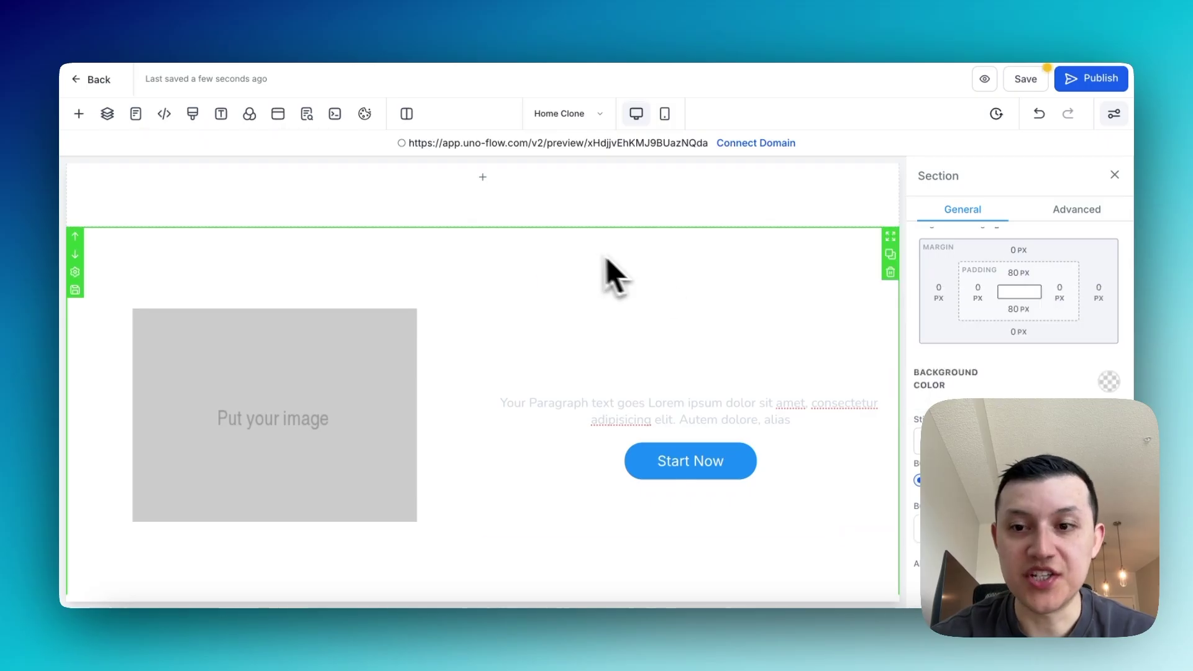
{"action": "left_click", "coordinate": [1117, 386]}
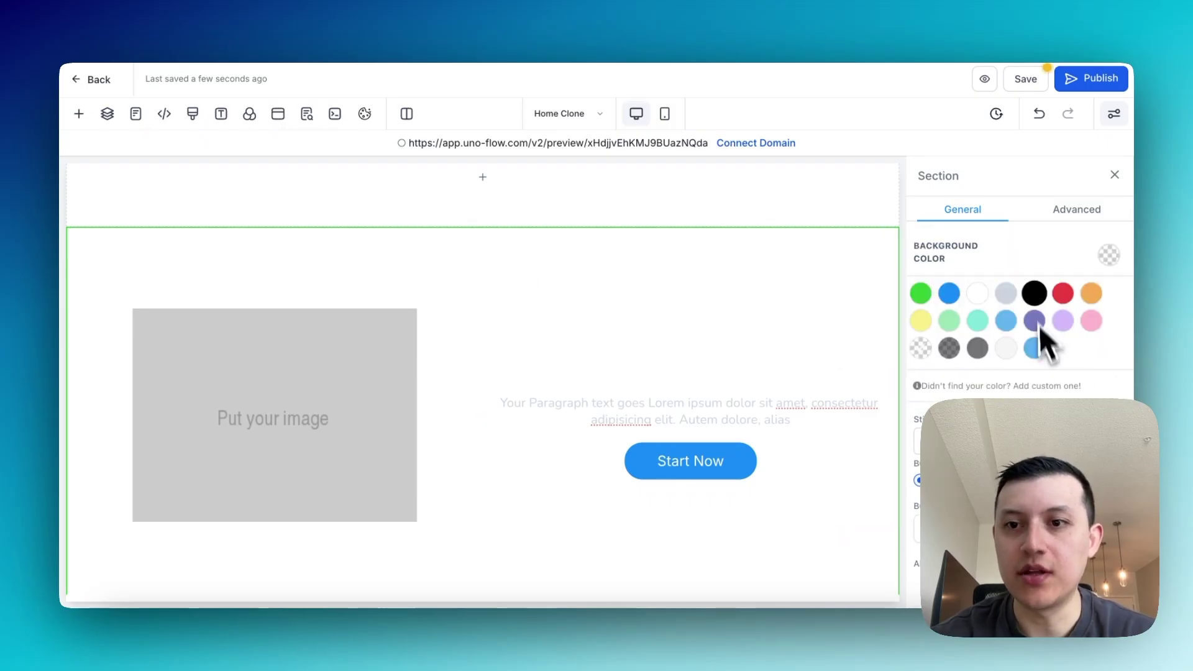
{"action": "left_click", "coordinate": [1034, 292]}
Step: Give the two-column row inside the black section a dark grey background
{"action": "left_click", "coordinate": [882, 311]}
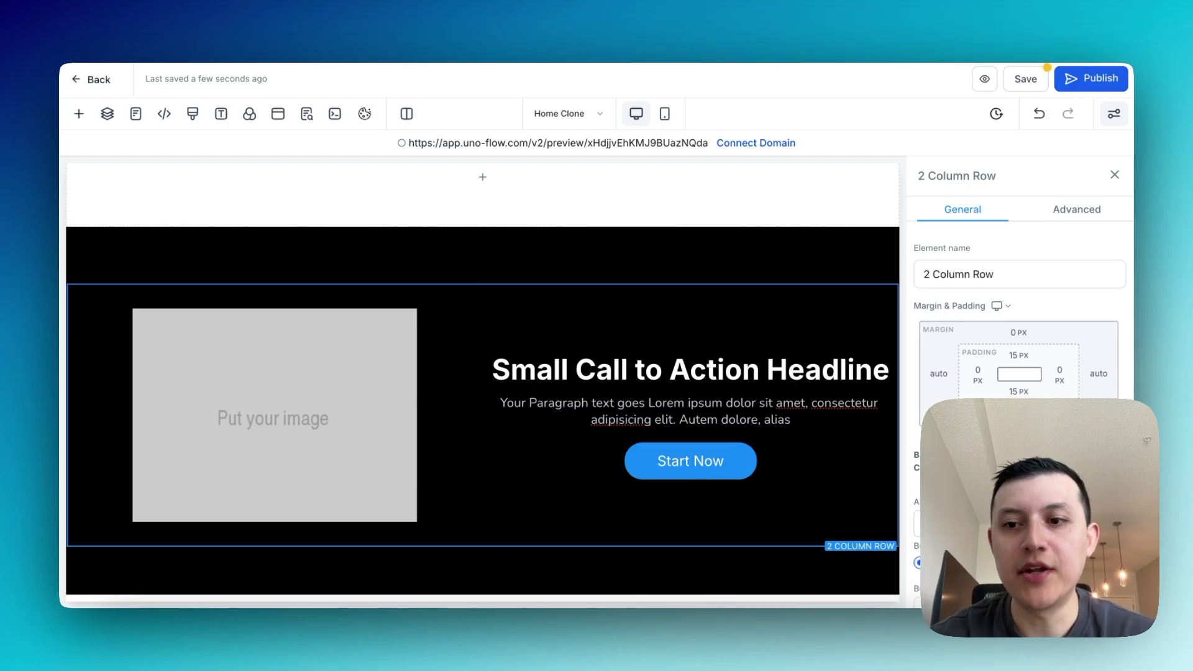
{"action": "left_click", "coordinate": [1117, 461]}
{"action": "left_click", "coordinate": [951, 561]}
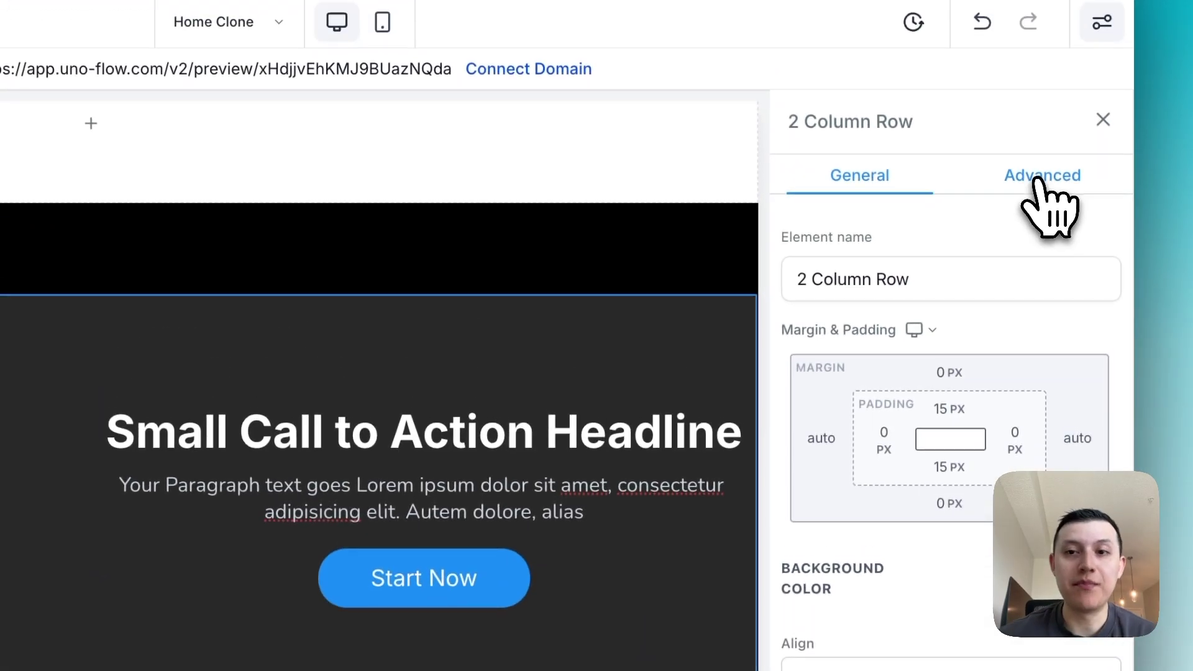
Step: Apply a full solid border to the dark grey row with 1px width and a 25px radius on all edges
{"action": "left_click", "coordinate": [1035, 181]}
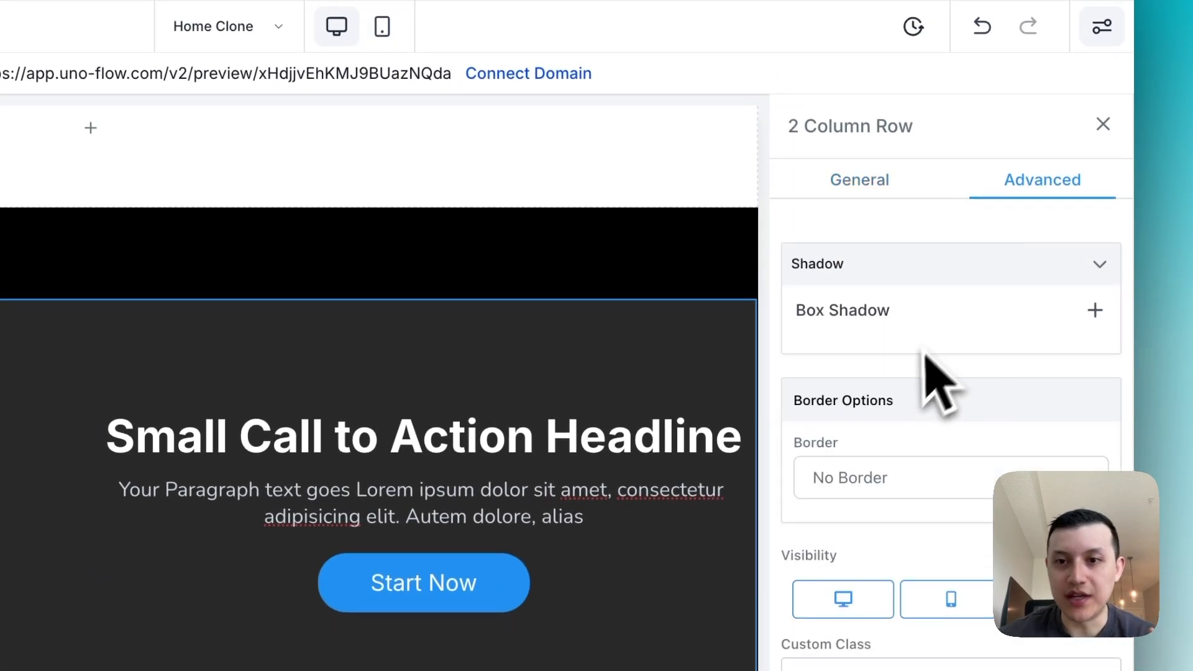
{"action": "left_click", "coordinate": [879, 478]}
{"action": "left_click", "coordinate": [870, 500]}
{"action": "scroll", "coordinate": [865, 532], "scroll_direction": "down", "scroll_amount": 4}
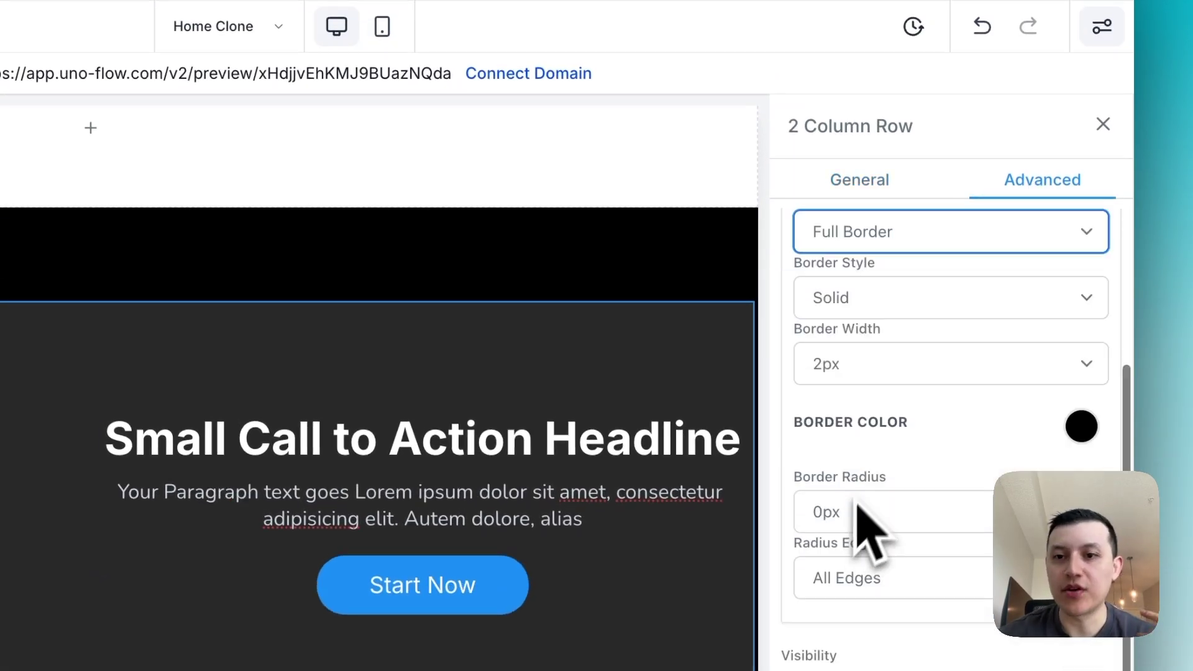
{"action": "left_click", "coordinate": [873, 371]}
{"action": "left_click", "coordinate": [870, 338]}
{"action": "left_click", "coordinate": [877, 504]}
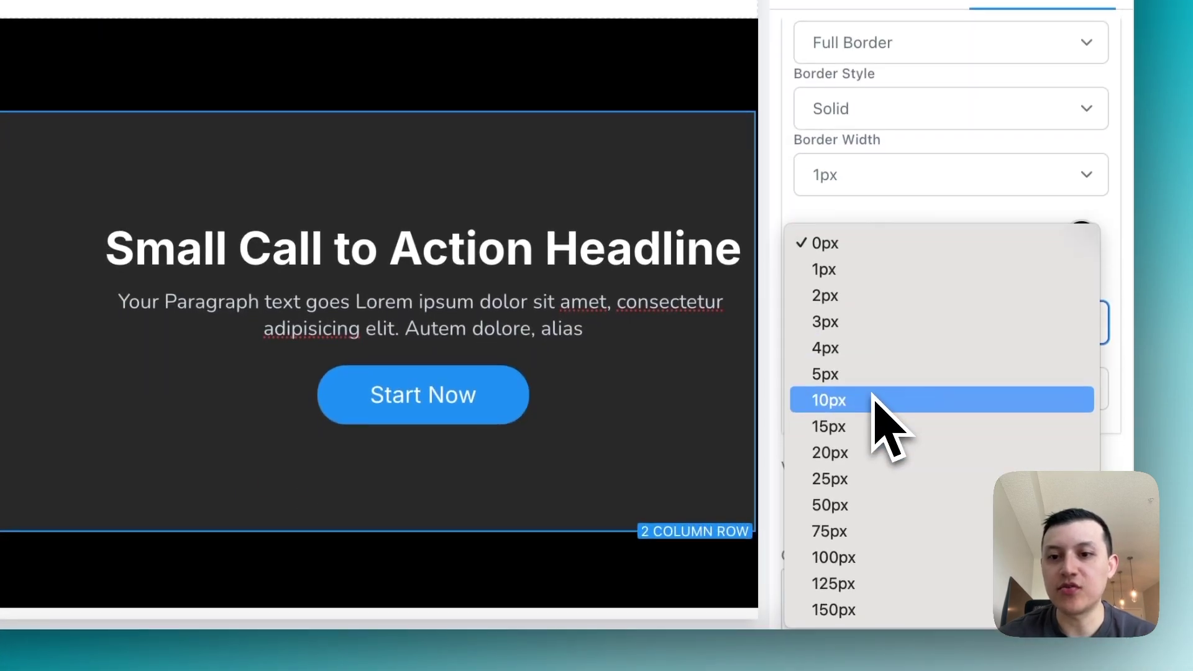
{"action": "left_click", "coordinate": [845, 479]}
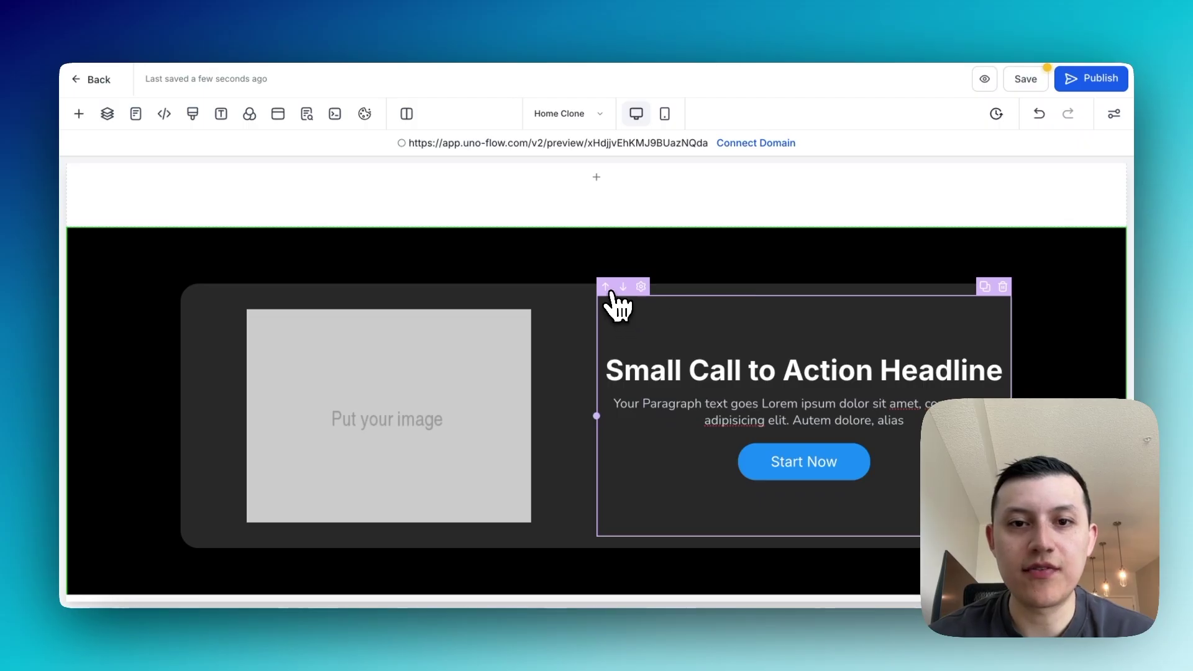
Step: Move the text column ahead of the image column and set its left padding to 20 px
{"action": "left_click", "coordinate": [609, 289]}
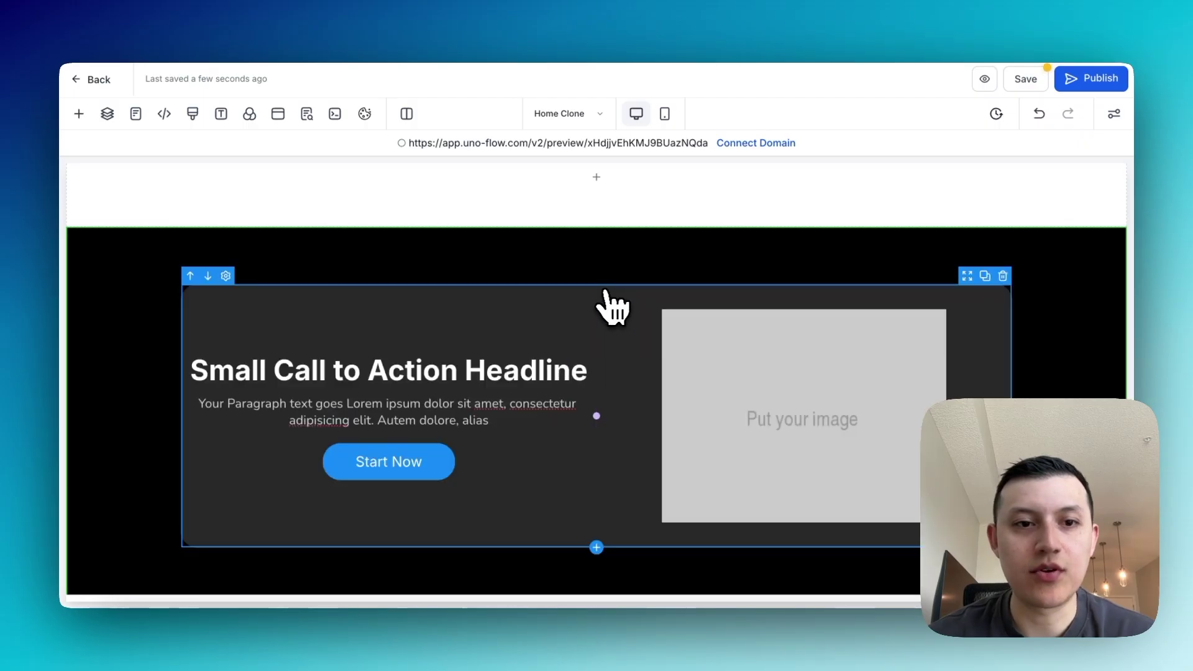
{"action": "left_click", "coordinate": [282, 346]}
{"action": "left_click", "coordinate": [979, 371]}
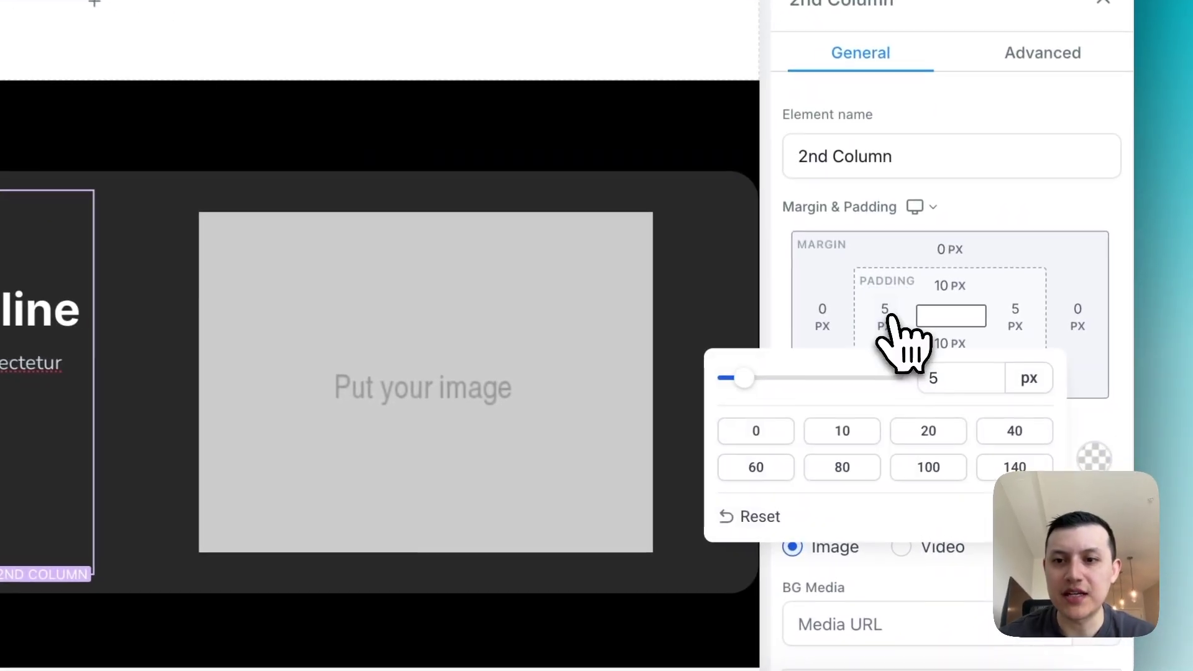
{"action": "left_click", "coordinate": [929, 431]}
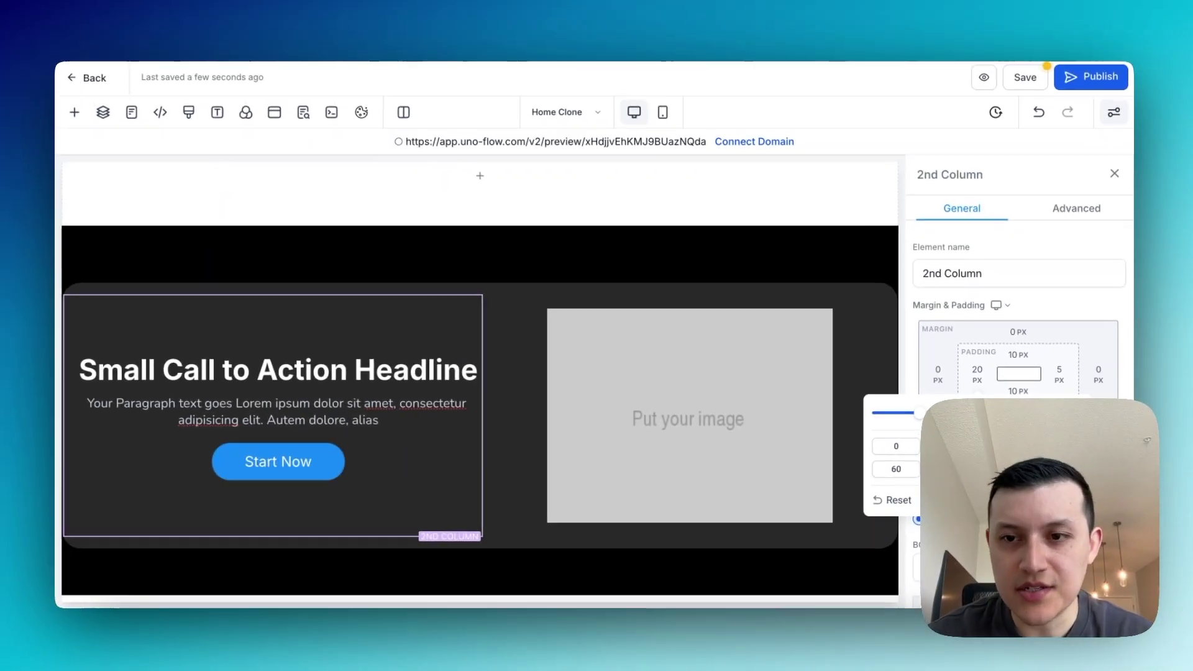
Step: Left-align the headline, the paragraph and the "Start Now" button in the text column
{"action": "left_click", "coordinate": [235, 365]}
{"action": "left_click", "coordinate": [304, 401]}
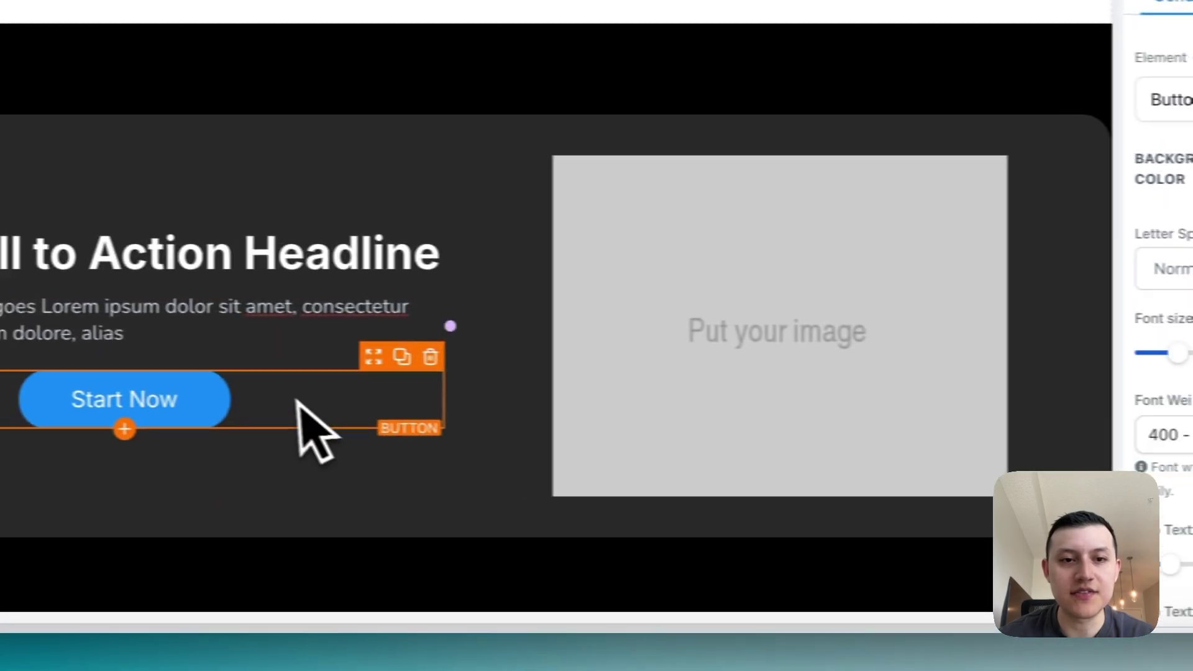
{"action": "left_click", "coordinate": [35, 385]}
{"action": "scroll", "coordinate": [913, 377], "scroll_direction": "down", "scroll_amount": 5}
{"action": "left_click", "coordinate": [890, 283]}
Step: Replace the placeholder image in the dark row with the Notifications phone picture from the media storage
{"action": "left_click", "coordinate": [443, 297]}
{"action": "left_click", "coordinate": [280, 379]}
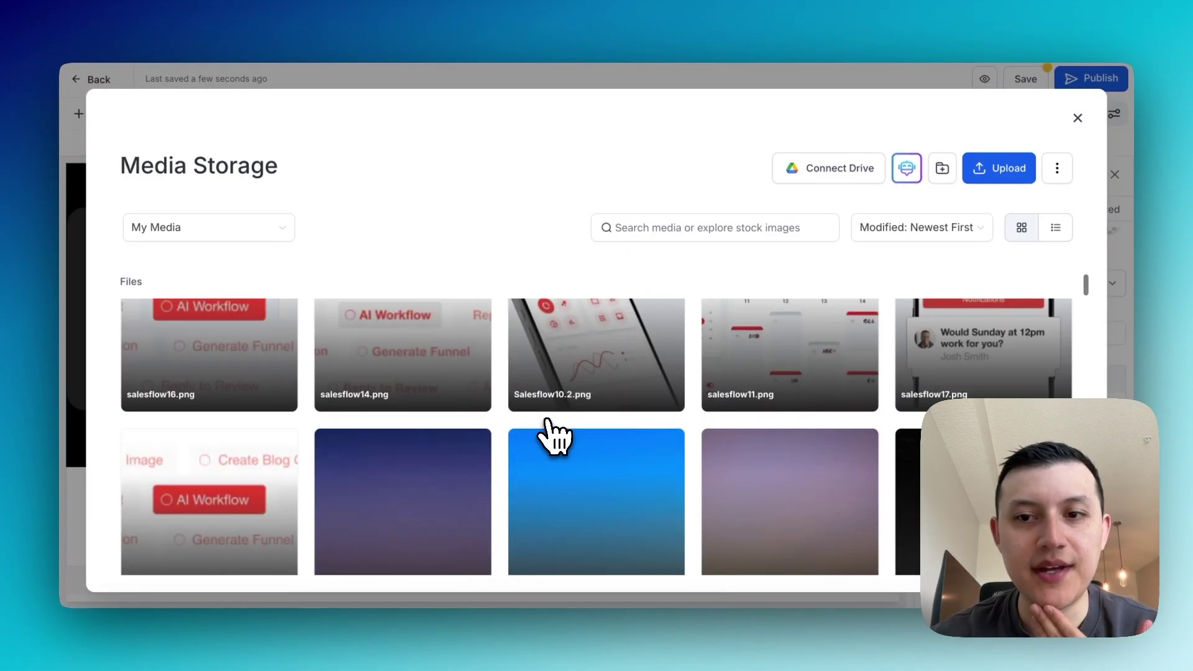
{"action": "left_click", "coordinate": [690, 415]}
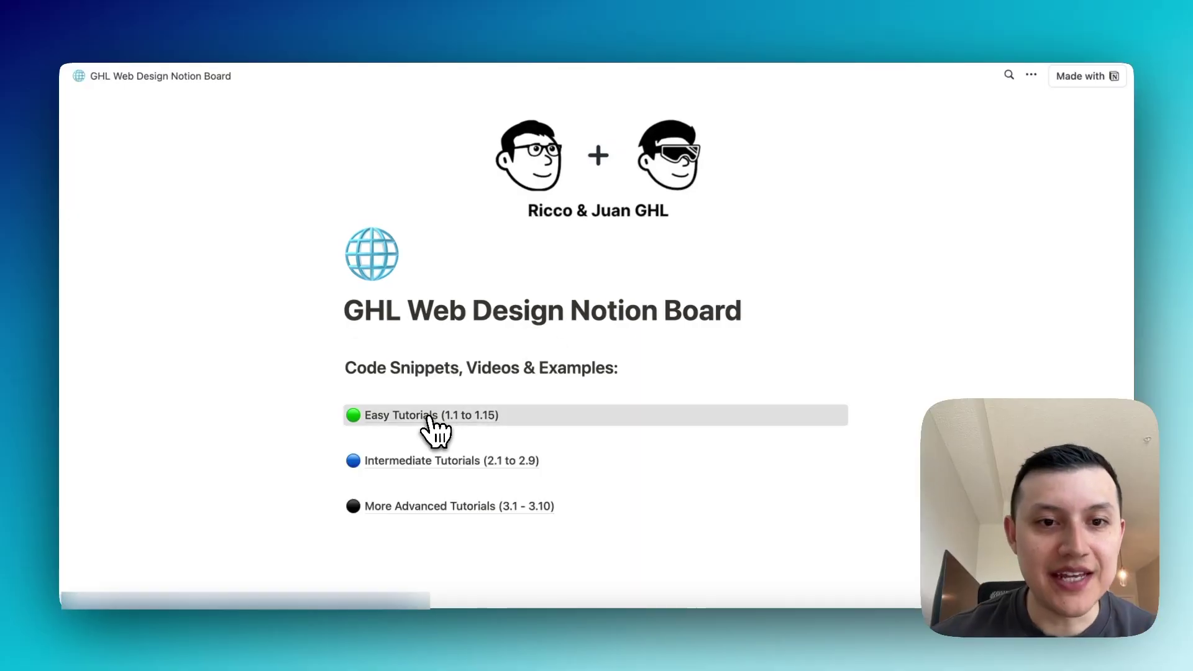
Step: Switch to the GHL Web Design Notion Board and open Easy Tutorial 1.6 on adding gradient backgrounds
{"action": "left_click", "coordinate": [428, 415]}
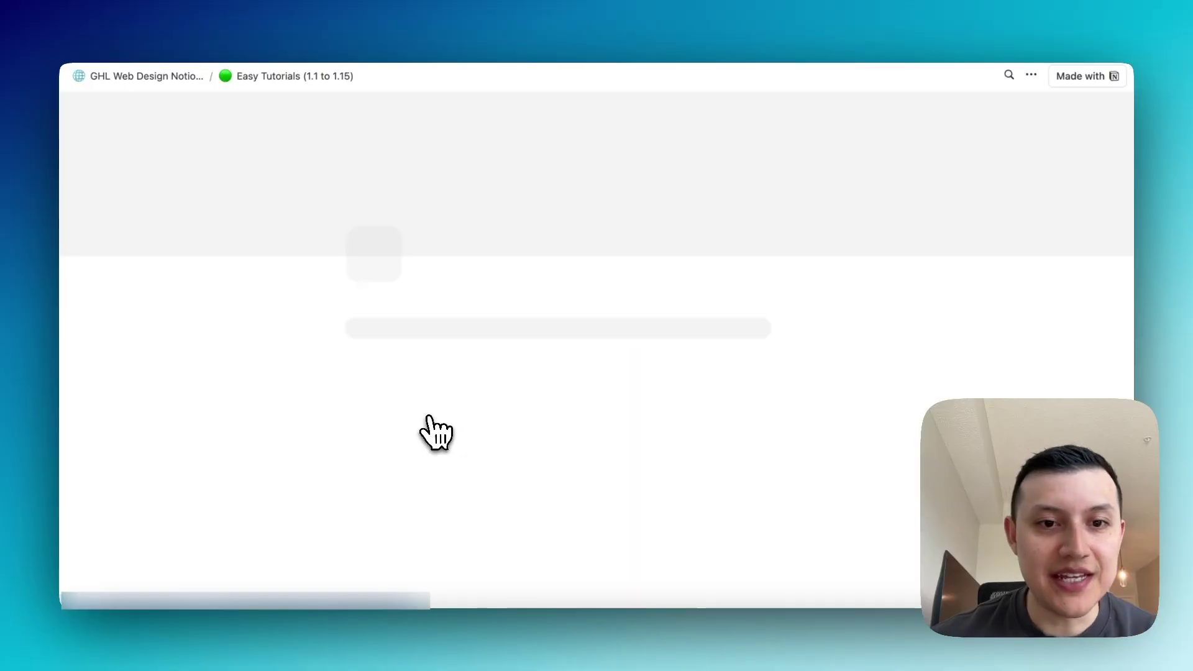
{"action": "scroll", "coordinate": [235, 429], "scroll_direction": "down", "scroll_amount": 2}
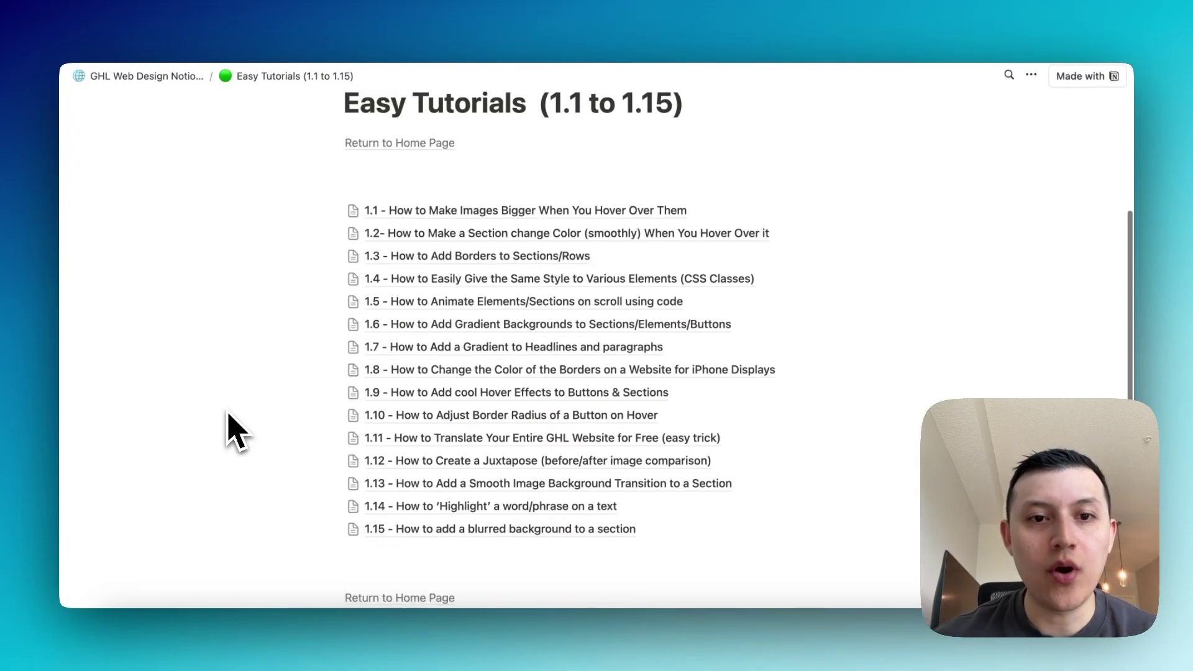
{"action": "left_click", "coordinate": [398, 324]}
{"action": "scroll", "coordinate": [304, 304], "scroll_direction": "down", "scroll_amount": 2}
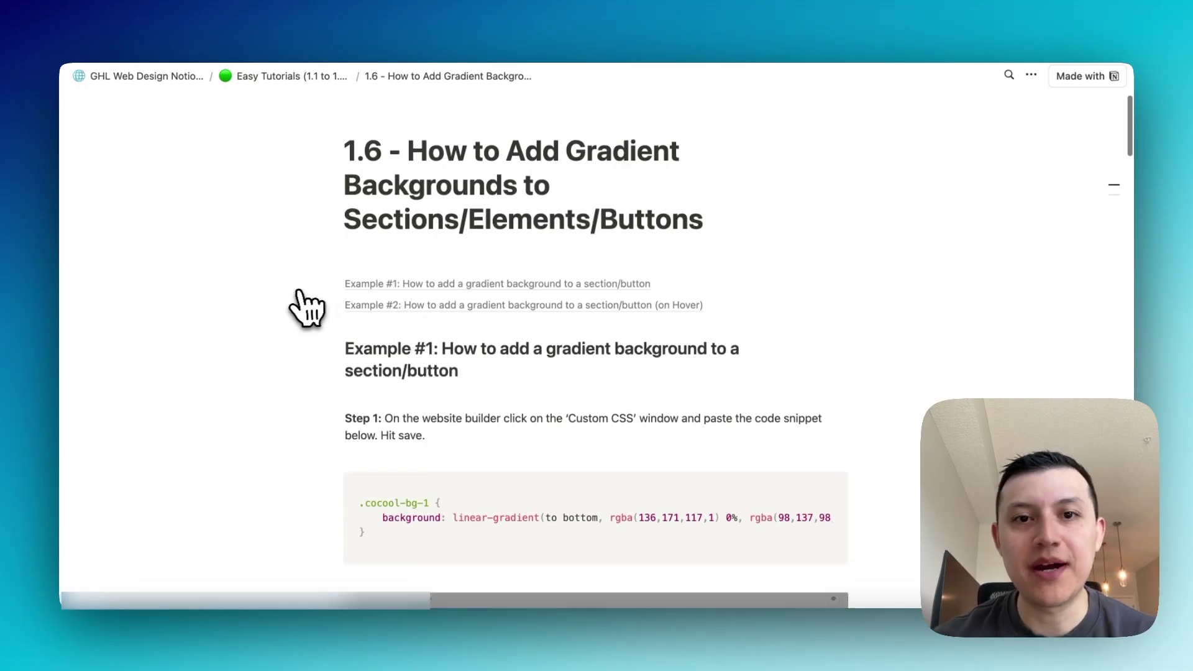
Step: Copy the .cool-bg-2:hover gradient CSS snippet from Example #2 of the tutorial
{"action": "scroll", "coordinate": [305, 308], "scroll_direction": "down", "scroll_amount": 10}
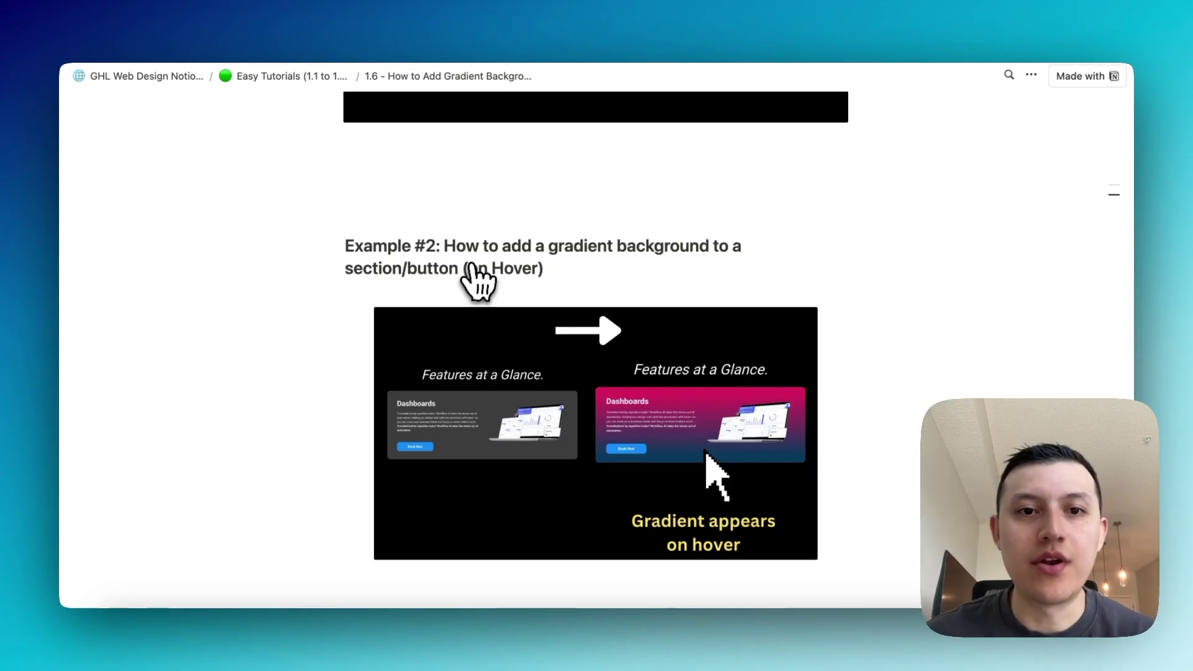
{"action": "scroll", "coordinate": [812, 266], "scroll_direction": "down", "scroll_amount": 10}
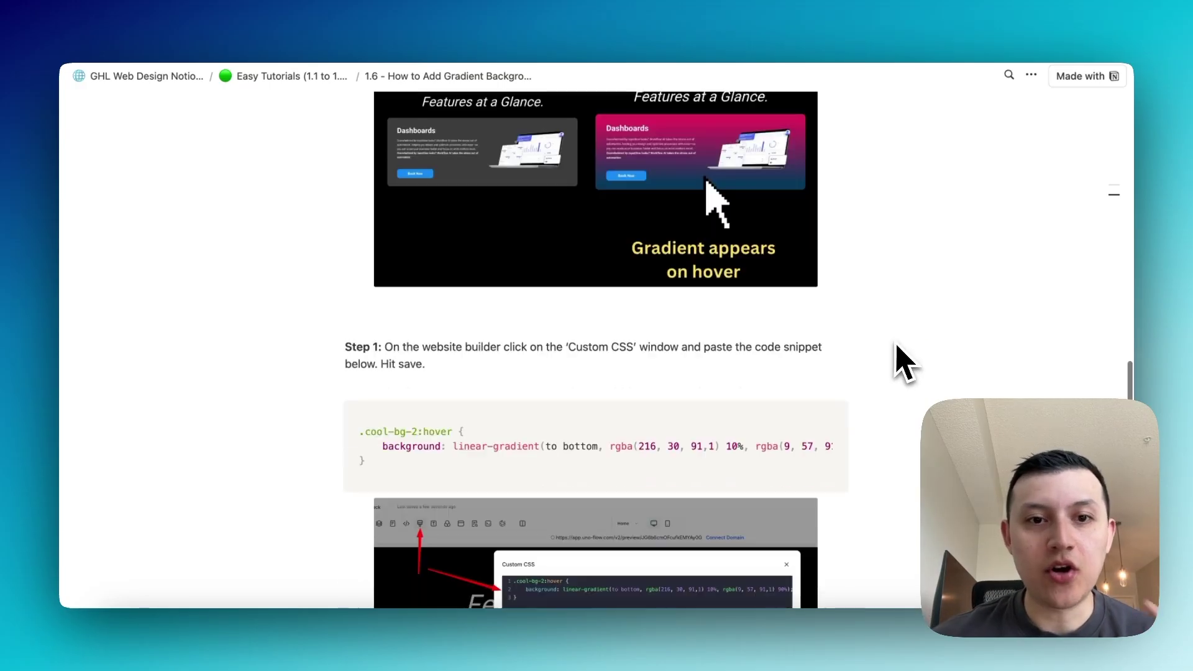
{"action": "left_click", "coordinate": [832, 366]}
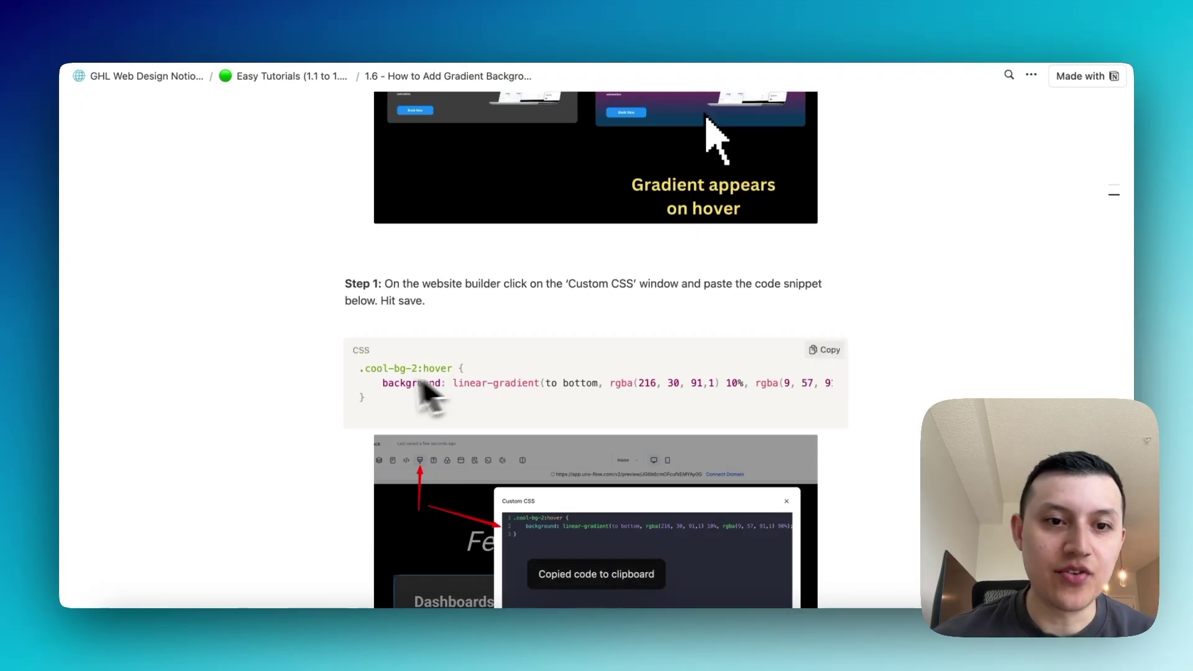
{"action": "left_click_drag", "start_coordinate": [453, 367], "coordinate": [870, 435]}
{"action": "left_click", "coordinate": [850, 371]}
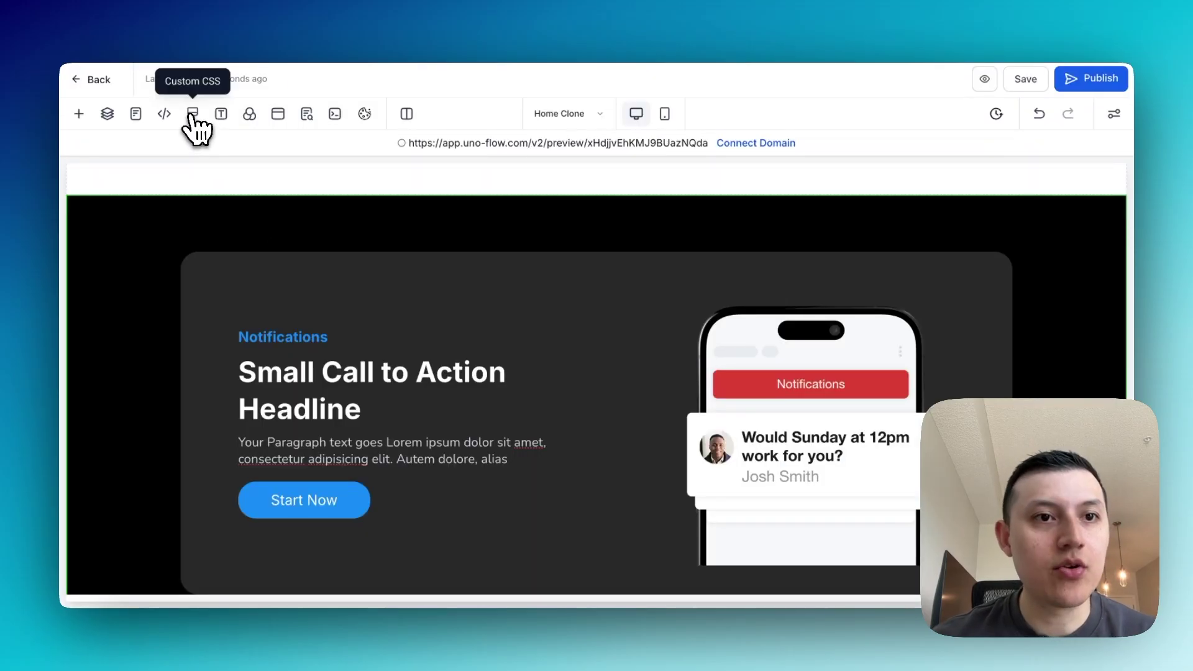
Step: Paste the copied .cool-bg-2:hover gradient rule into the page's custom CSS and save it
{"action": "left_click", "coordinate": [192, 115]}
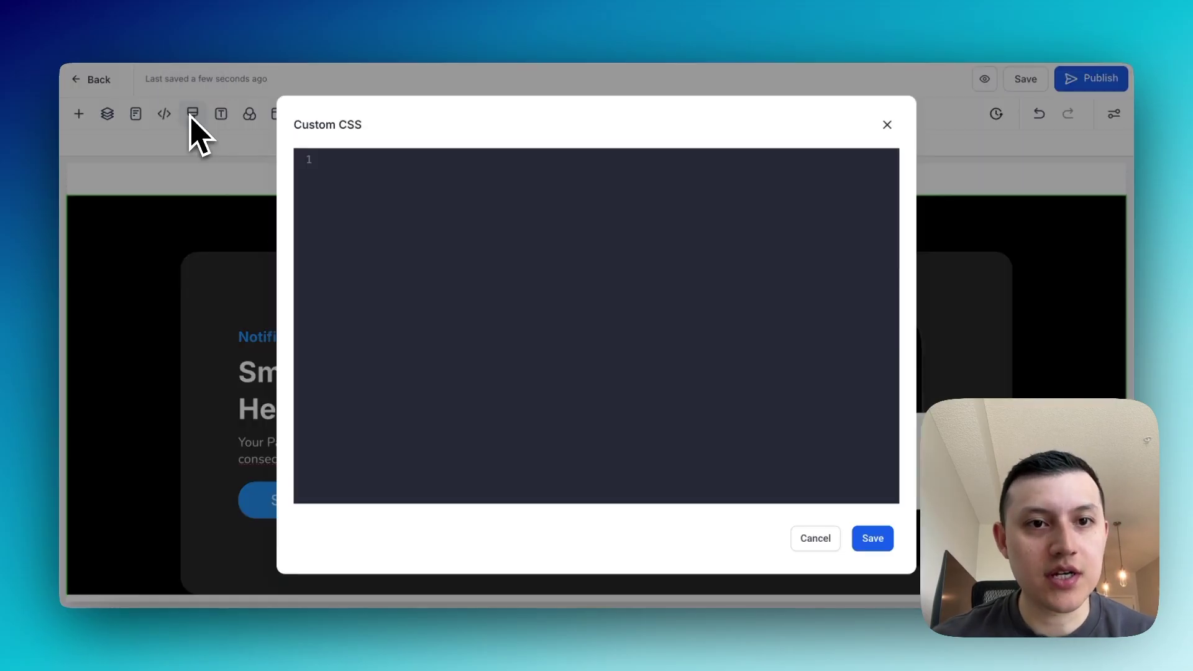
{"action": "key", "text": "ctrl+v"}
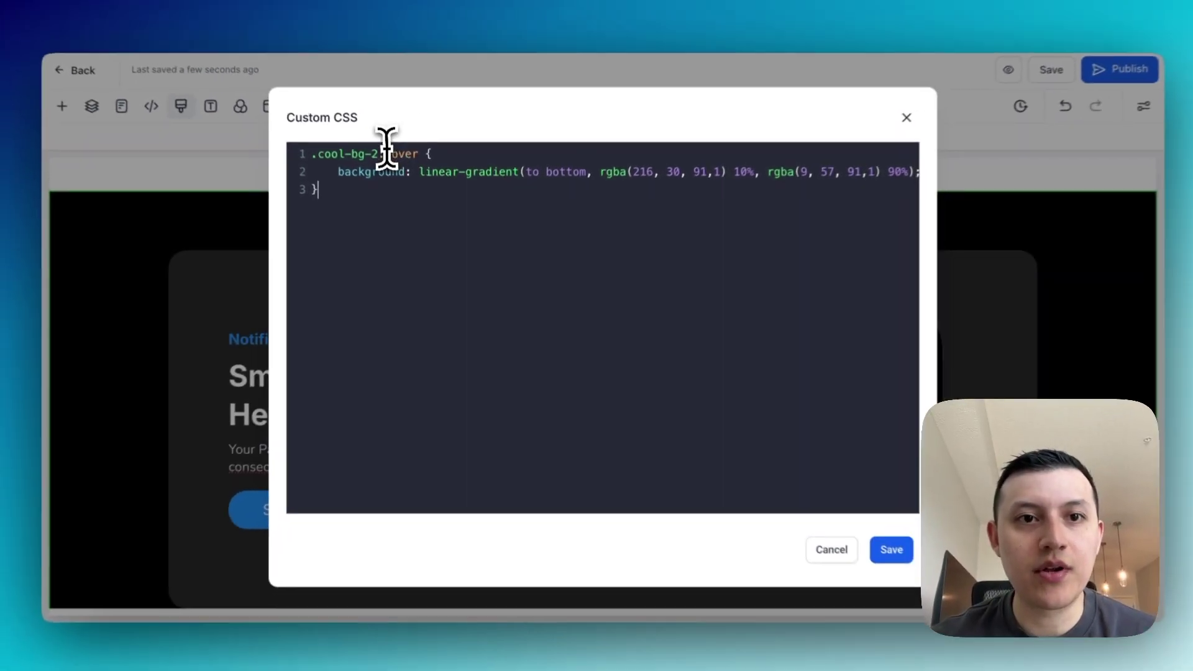
{"action": "left_click_drag", "start_coordinate": [386, 150], "coordinate": [319, 155]}
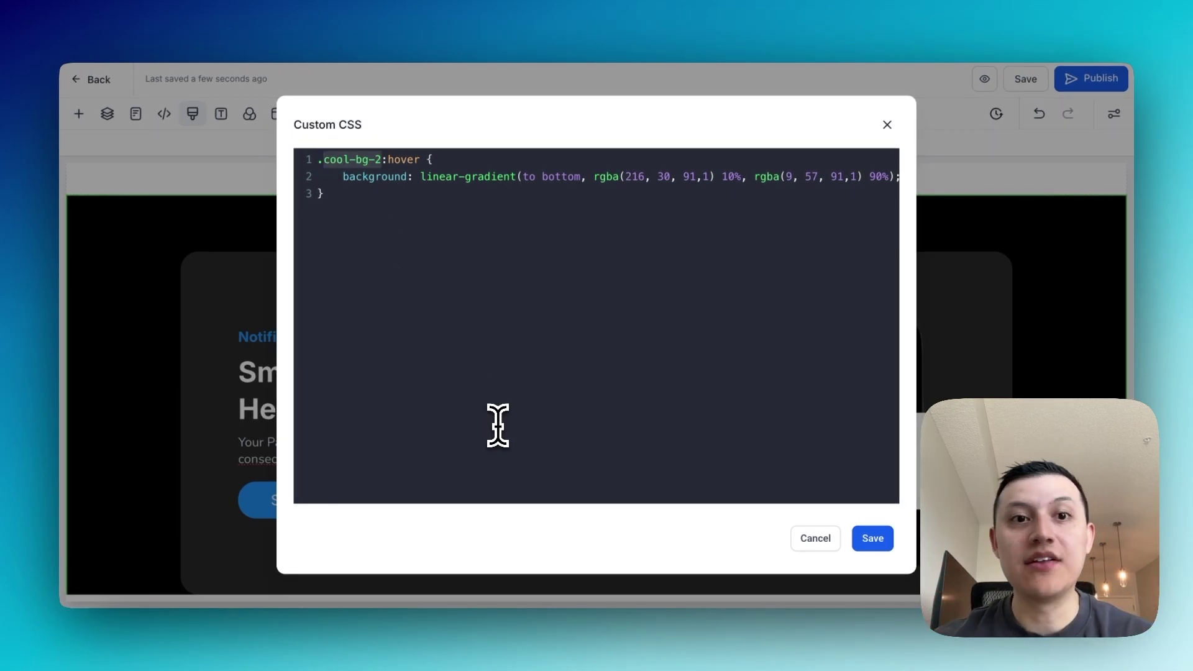
{"action": "left_click_drag", "start_coordinate": [321, 160], "coordinate": [380, 162]}
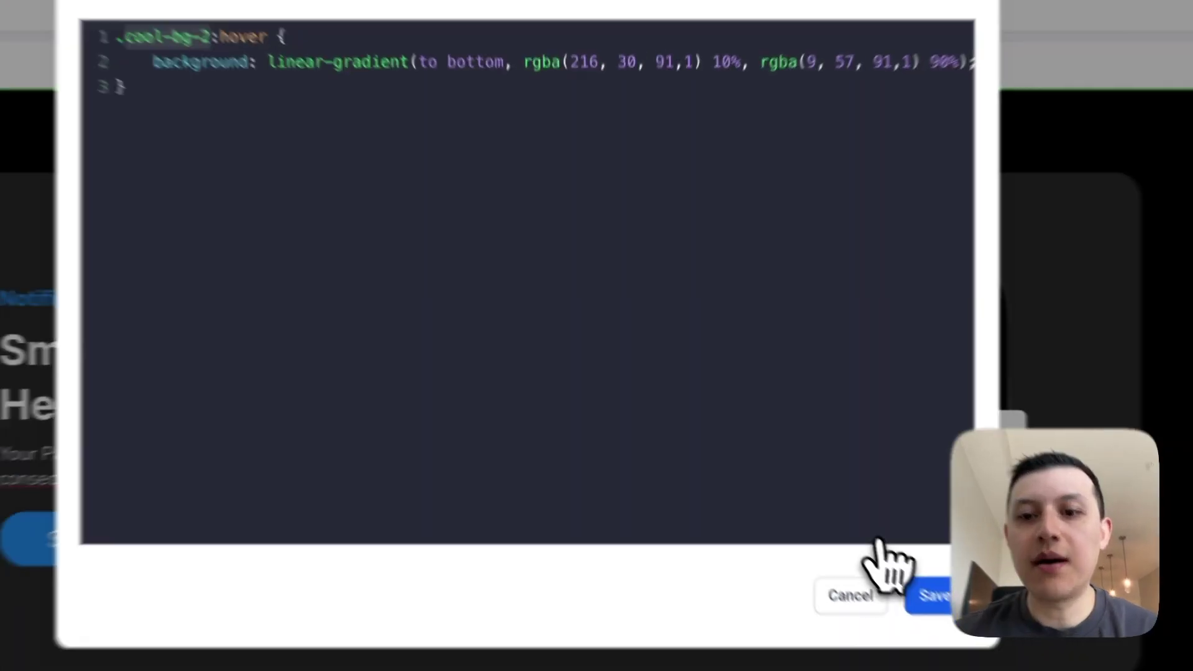
{"action": "left_click", "coordinate": [885, 548]}
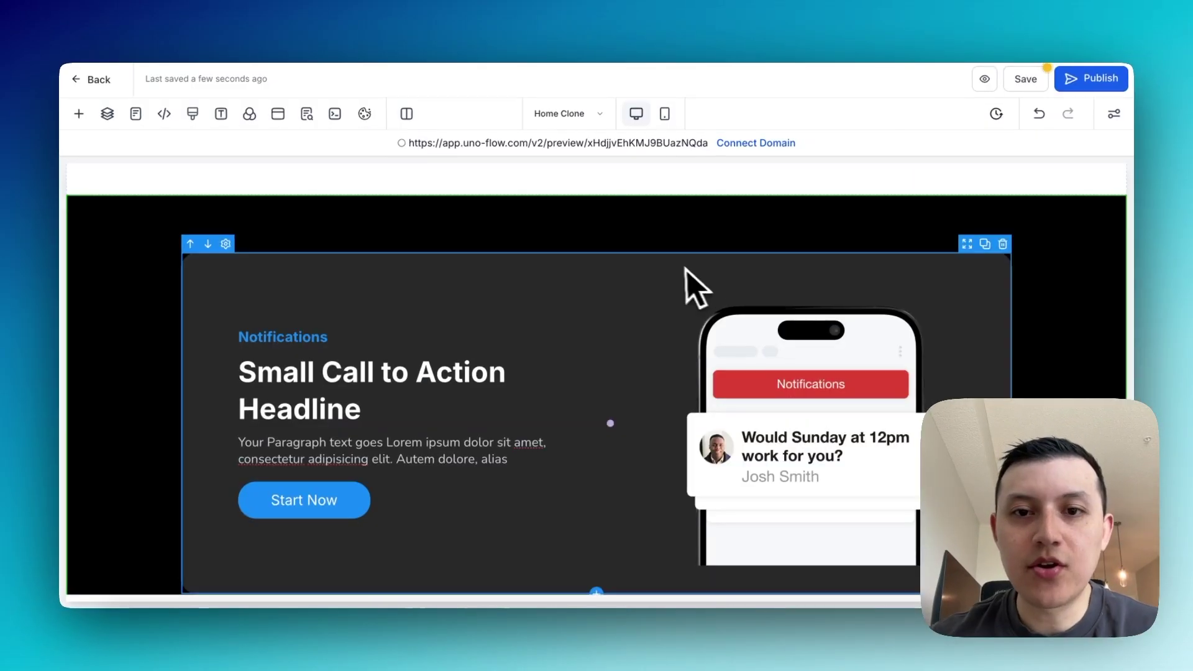
Step: Assign the custom class cool-bg-2 to the dark two-column row in its advanced settings
{"action": "left_click", "coordinate": [692, 271]}
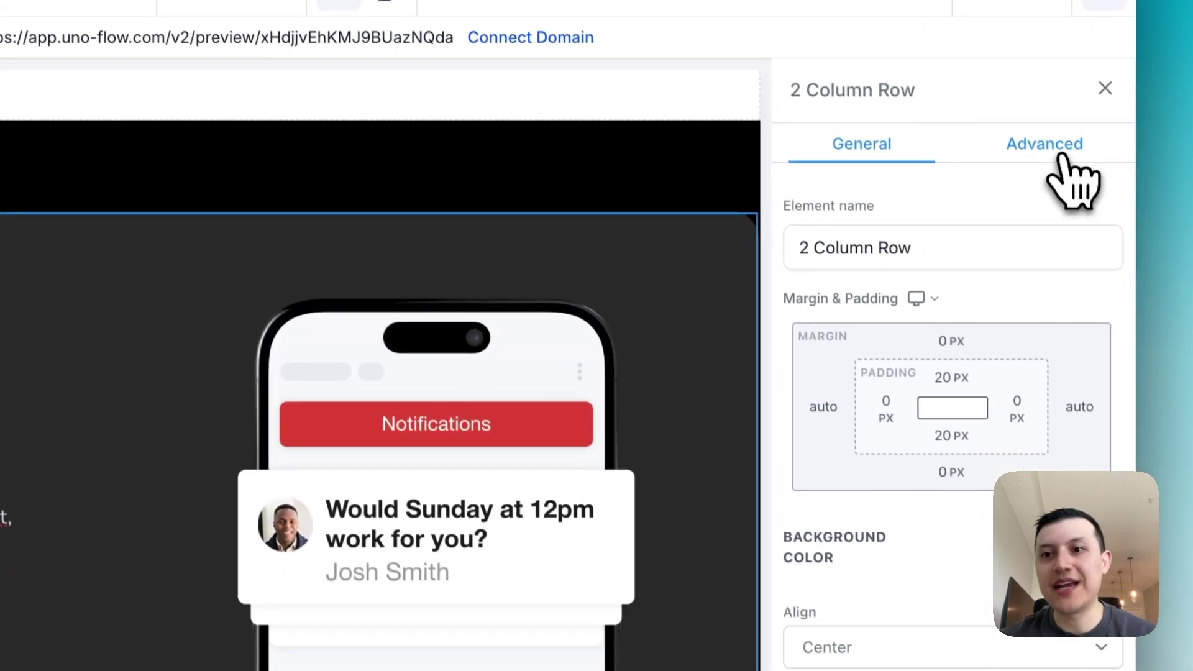
{"action": "left_click", "coordinate": [1061, 161]}
{"action": "scroll", "coordinate": [1010, 268], "scroll_direction": "down", "scroll_amount": 6}
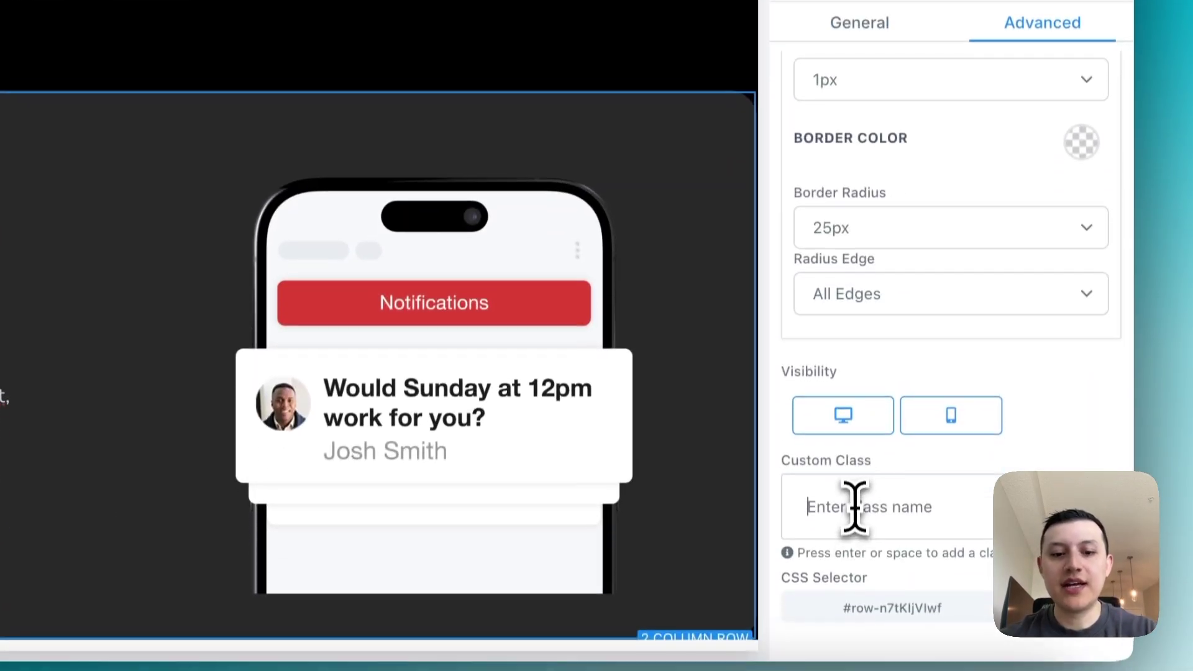
{"action": "left_click", "coordinate": [855, 594]}
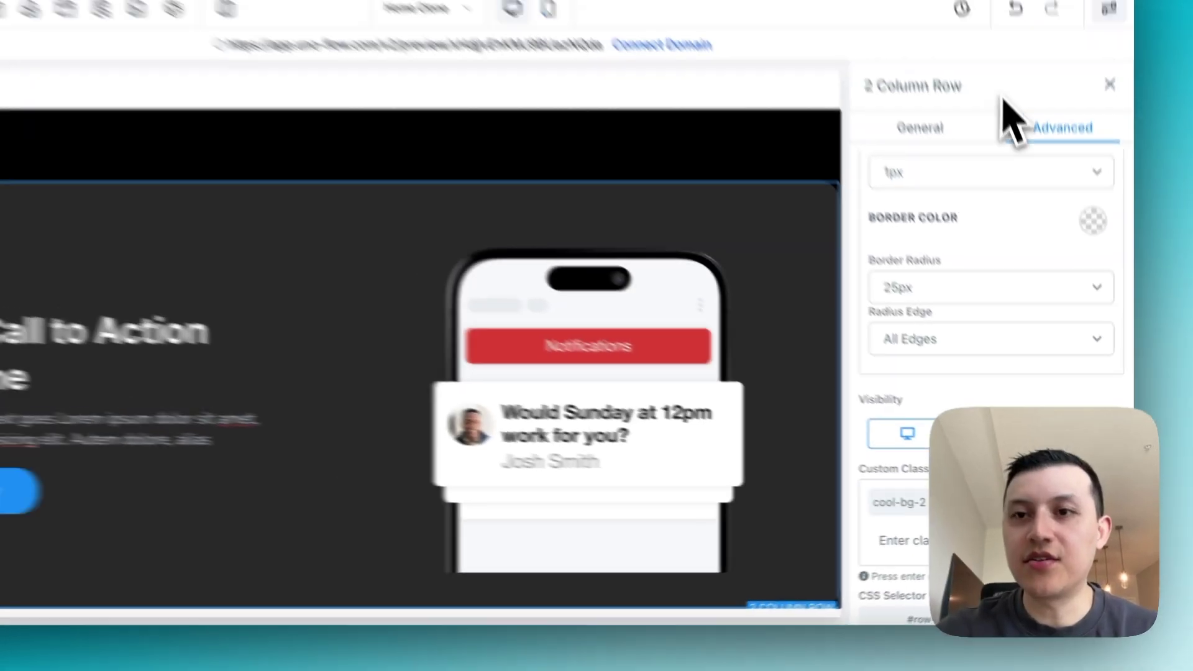
{"action": "left_click", "coordinate": [1017, 81]}
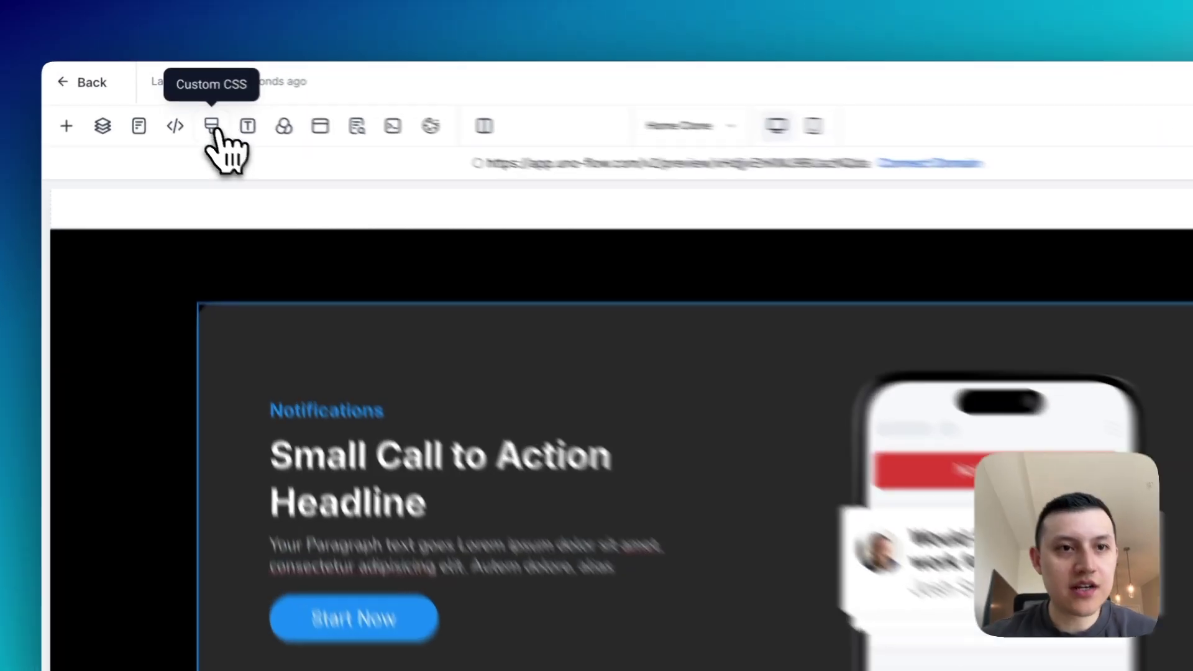
Step: Select the first rgba values of the hover gradient in the custom CSS, and copy the RGB value of blue 0066FF from Coolors
{"action": "left_click", "coordinate": [192, 113]}
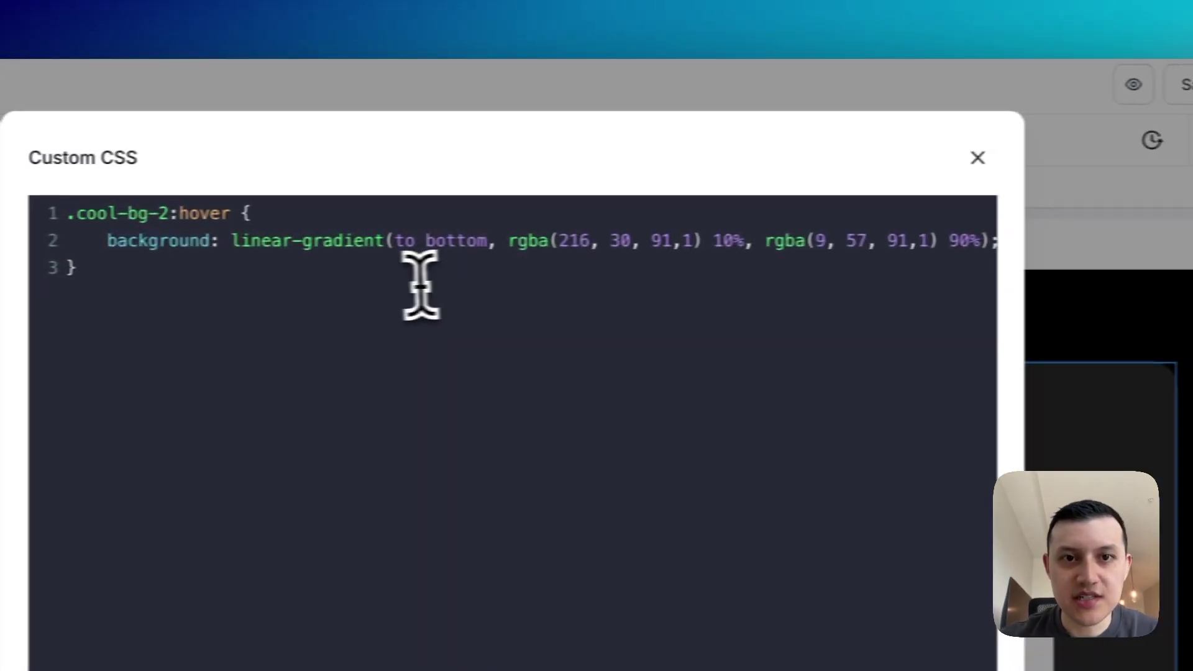
{"action": "left_click_drag", "start_coordinate": [565, 243], "coordinate": [682, 242]}
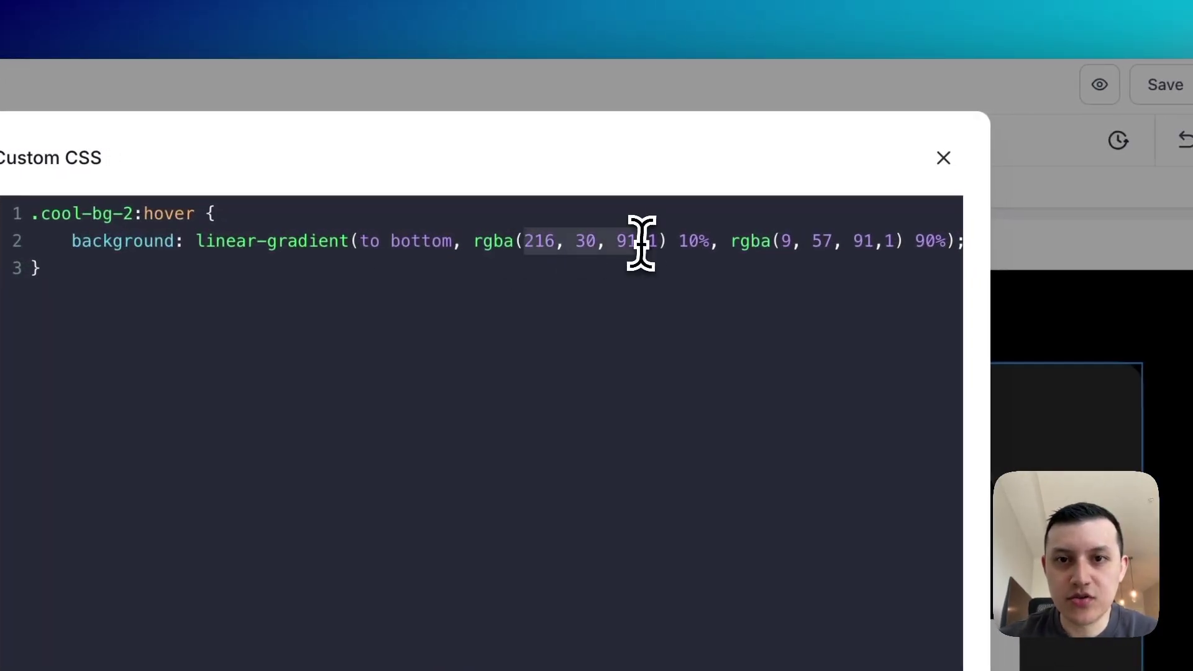
{"action": "left_click_drag", "start_coordinate": [776, 244], "coordinate": [882, 242]}
{"action": "left_click", "coordinate": [644, 246]}
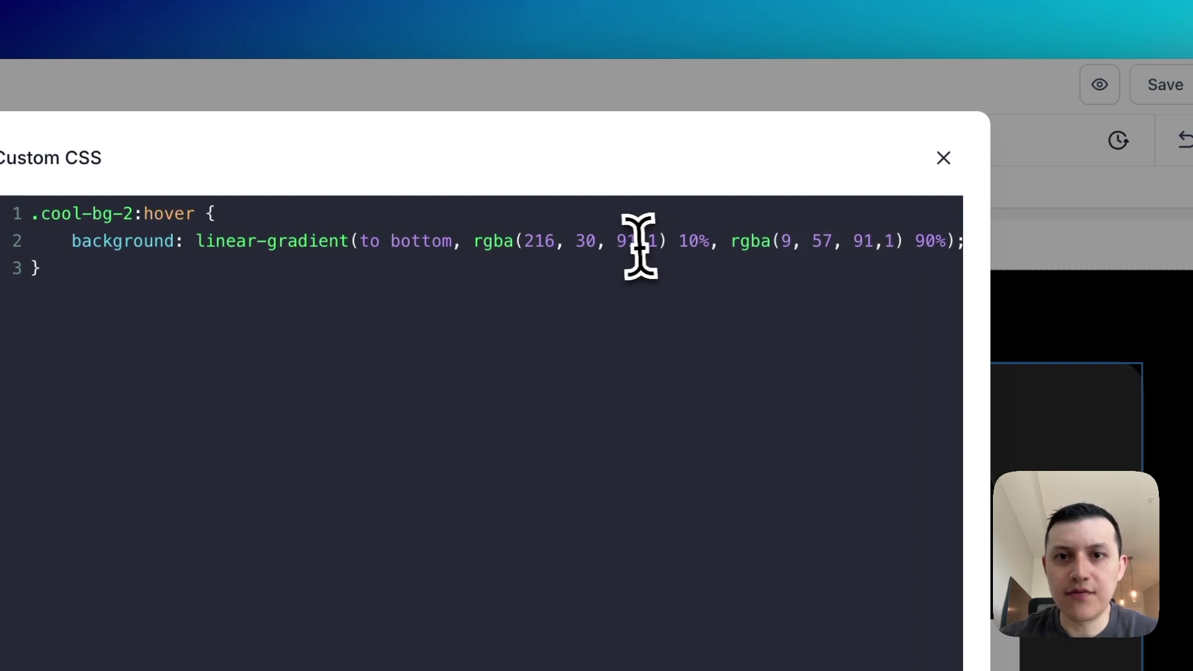
{"action": "left_click_drag", "start_coordinate": [656, 244], "coordinate": [526, 246]}
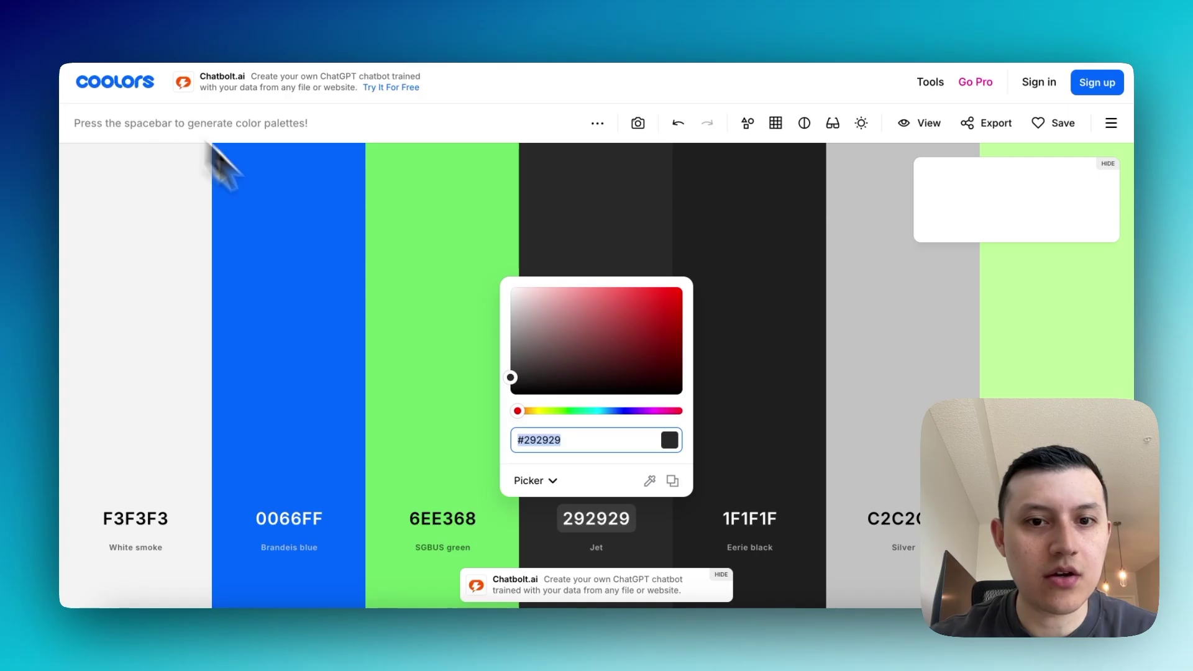
{"action": "left_click", "coordinate": [343, 488]}
{"action": "left_click", "coordinate": [284, 522]}
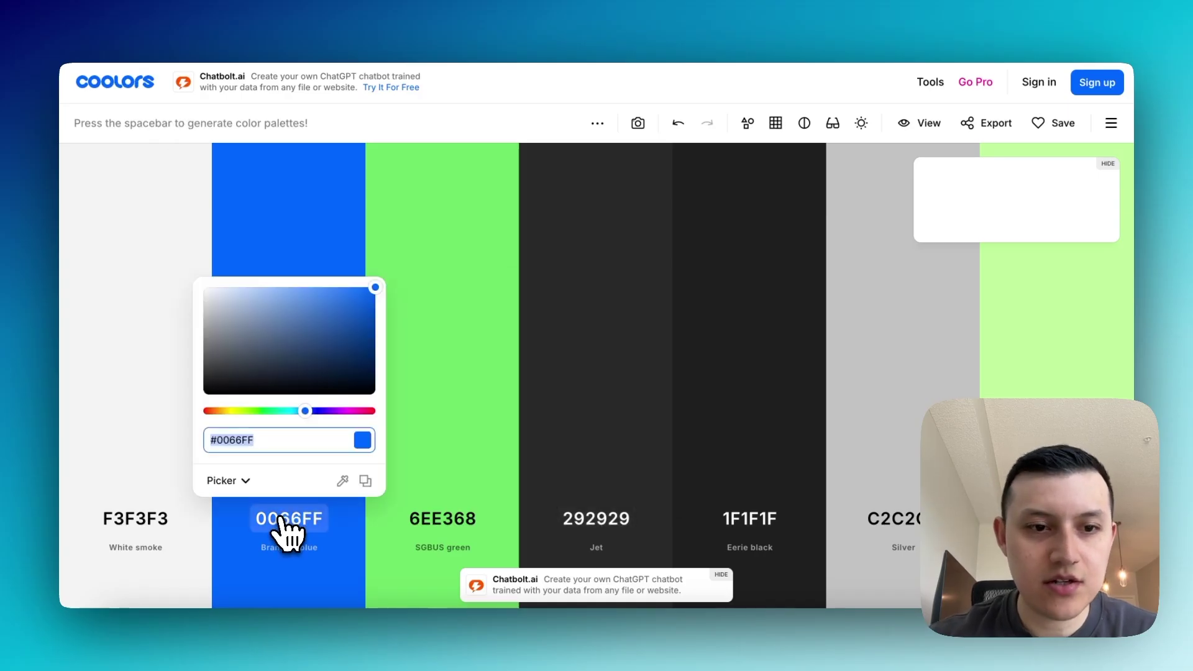
{"action": "left_click", "coordinate": [247, 481]}
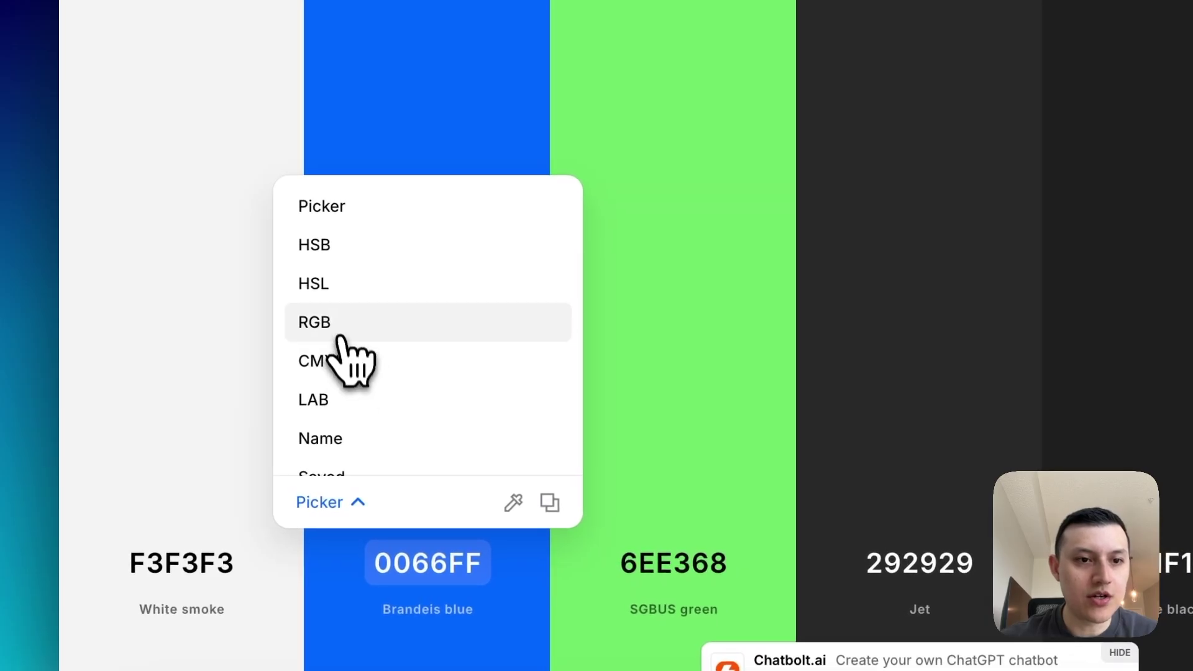
{"action": "left_click", "coordinate": [340, 339]}
{"action": "left_click", "coordinate": [550, 502]}
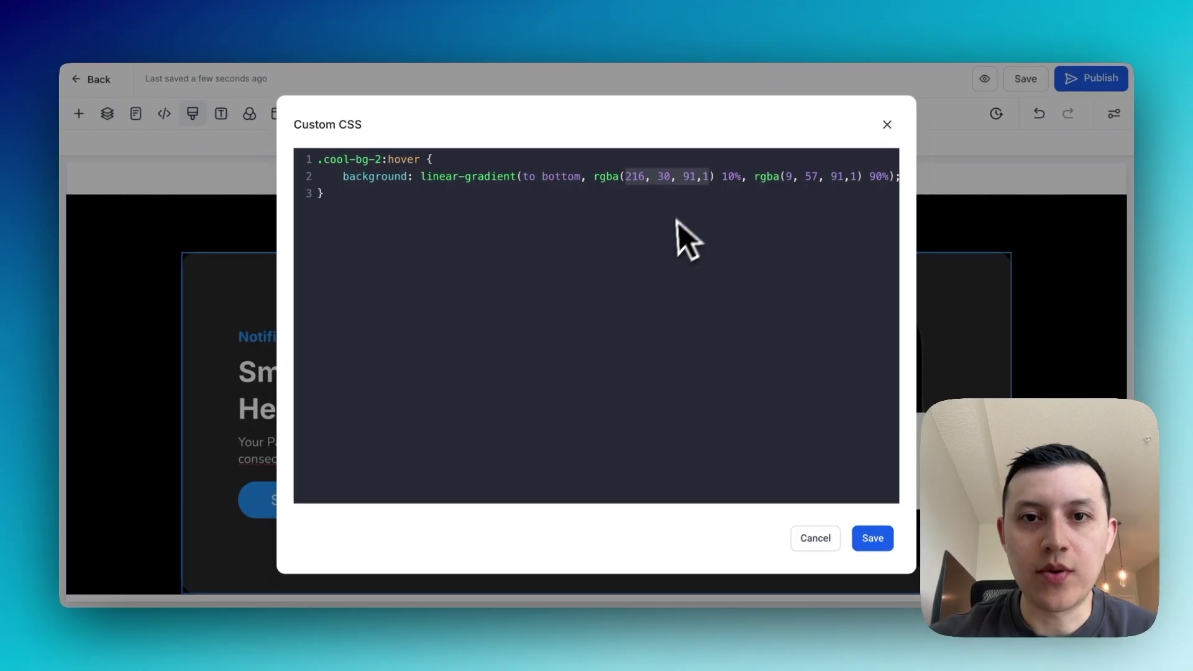
Step: Replace the gradient's first colour with rgba(0, 102, 255), save the custom CSS and check the row's hover background
{"action": "left_click", "coordinate": [683, 202]}
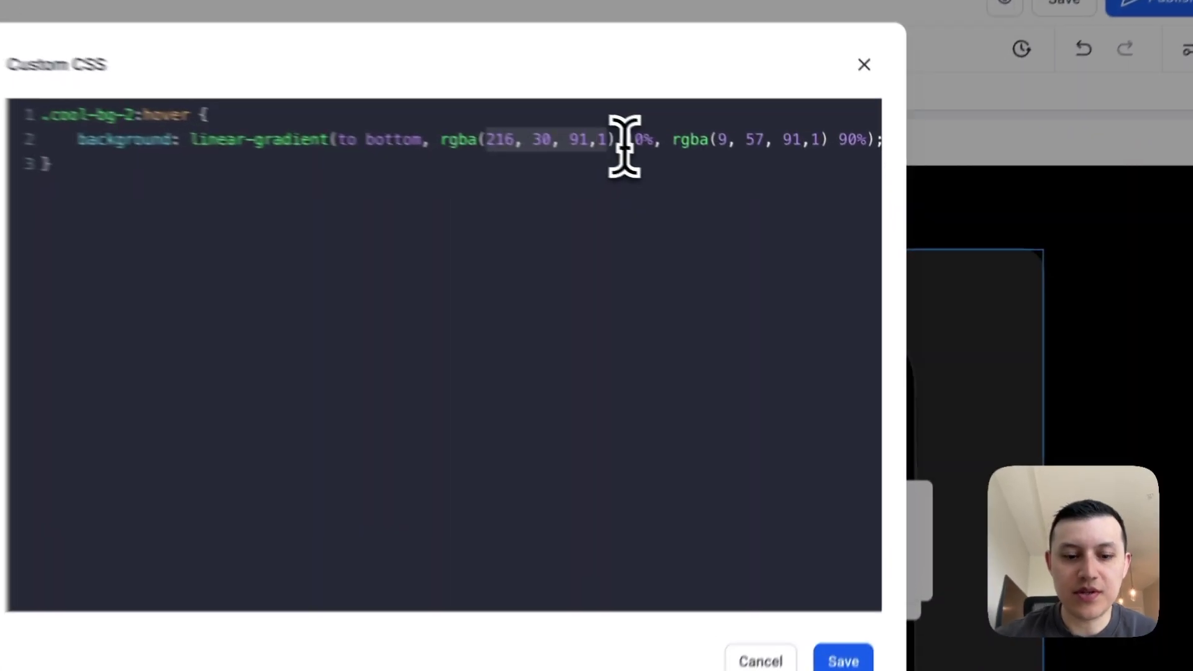
{"action": "key", "text": "super+v"}
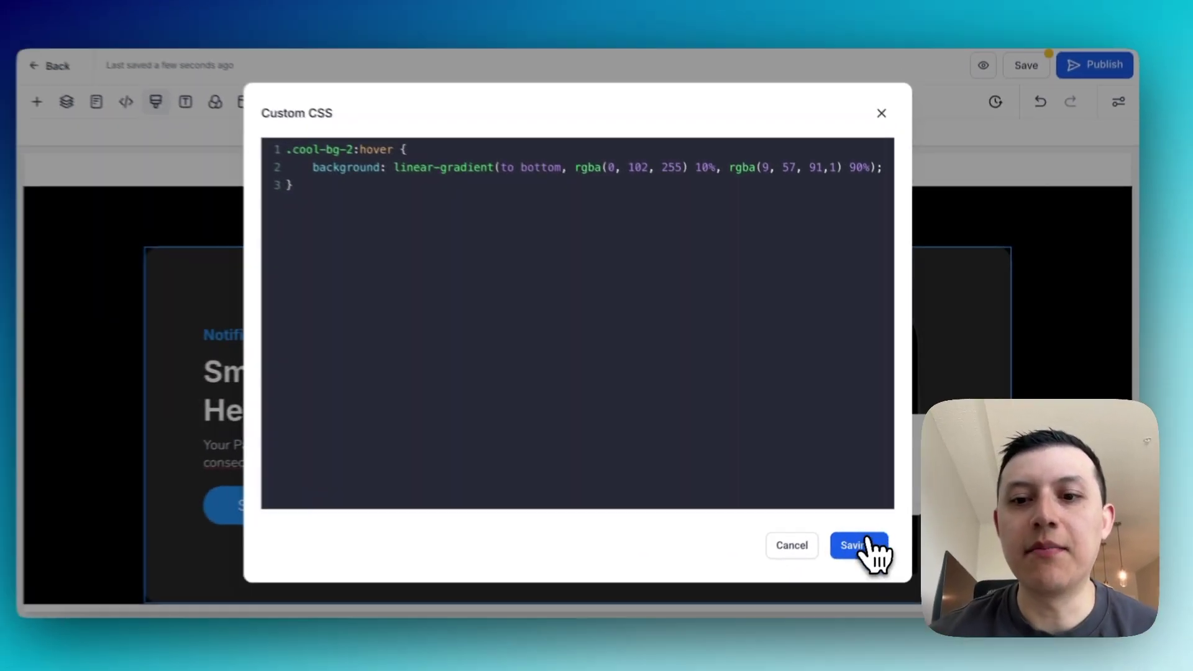
{"action": "left_click", "coordinate": [829, 668]}
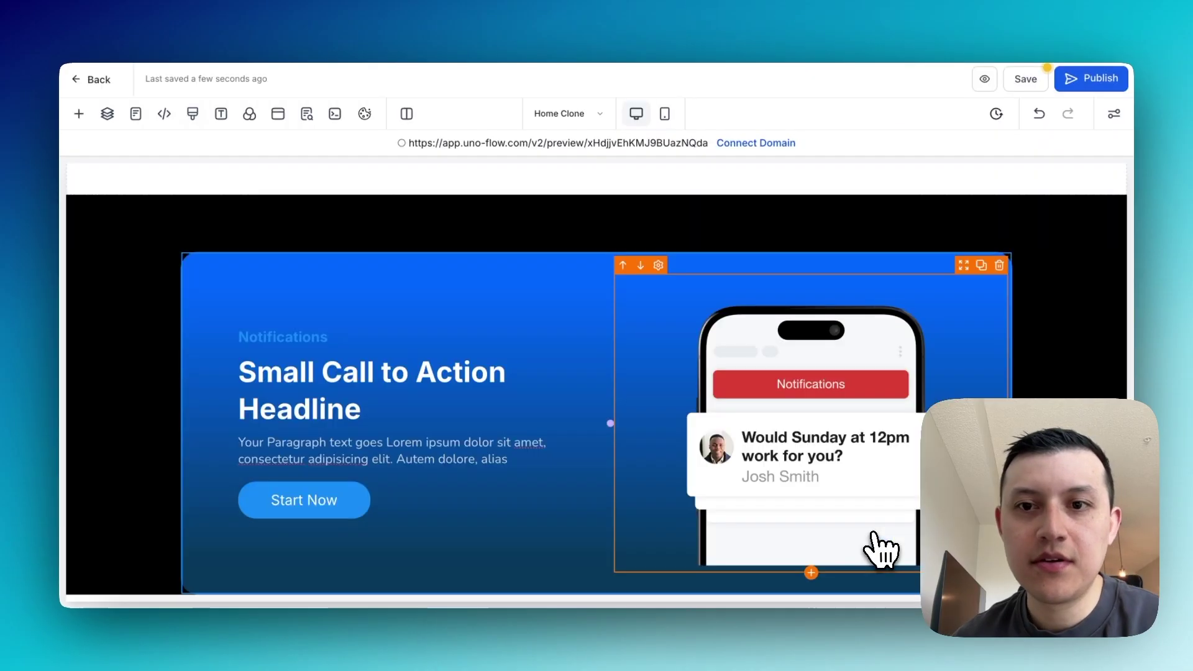
{"action": "scroll", "coordinate": [881, 547], "scroll_direction": "down", "scroll_amount": 1}
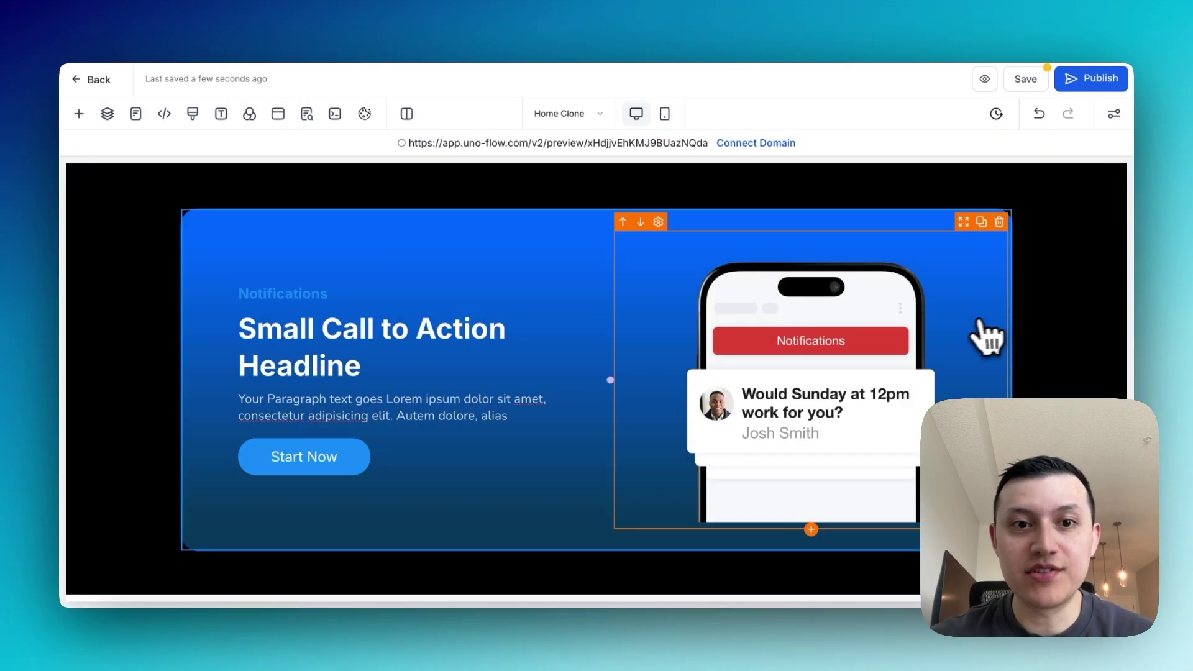
Step: Switch to the finished Agenci page and examine its hero and the "You're just not in front of enough home owners" section
{"action": "left_click", "coordinate": [239, 7]}
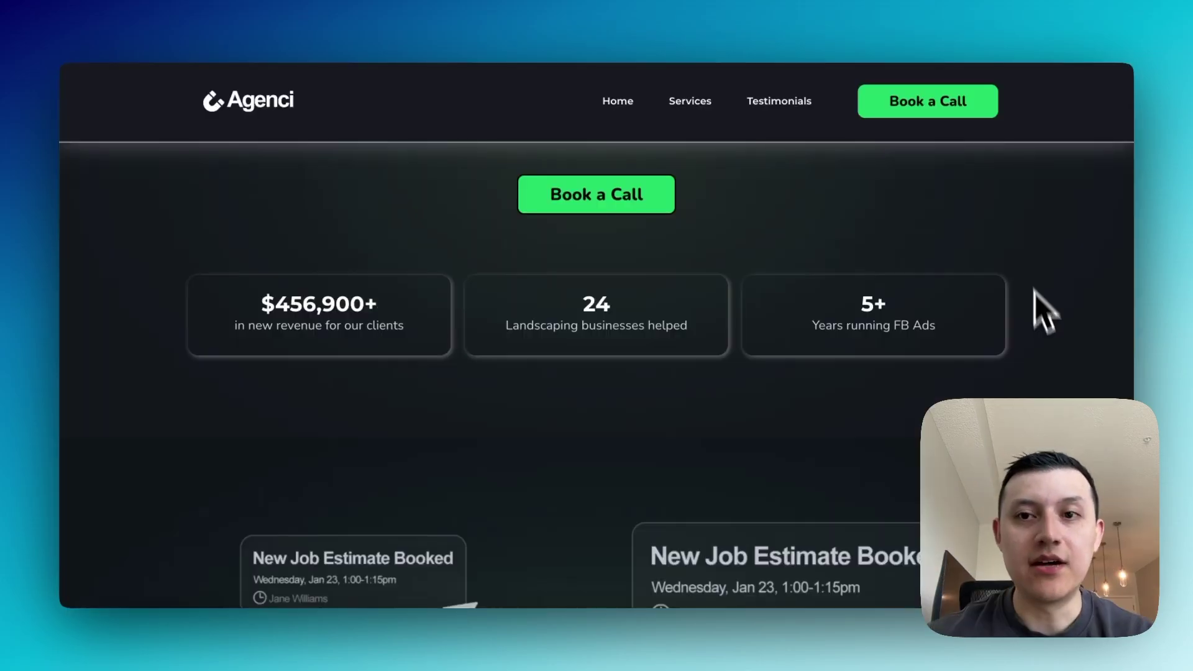
{"action": "scroll", "coordinate": [1035, 311], "scroll_direction": "down", "scroll_amount": 5}
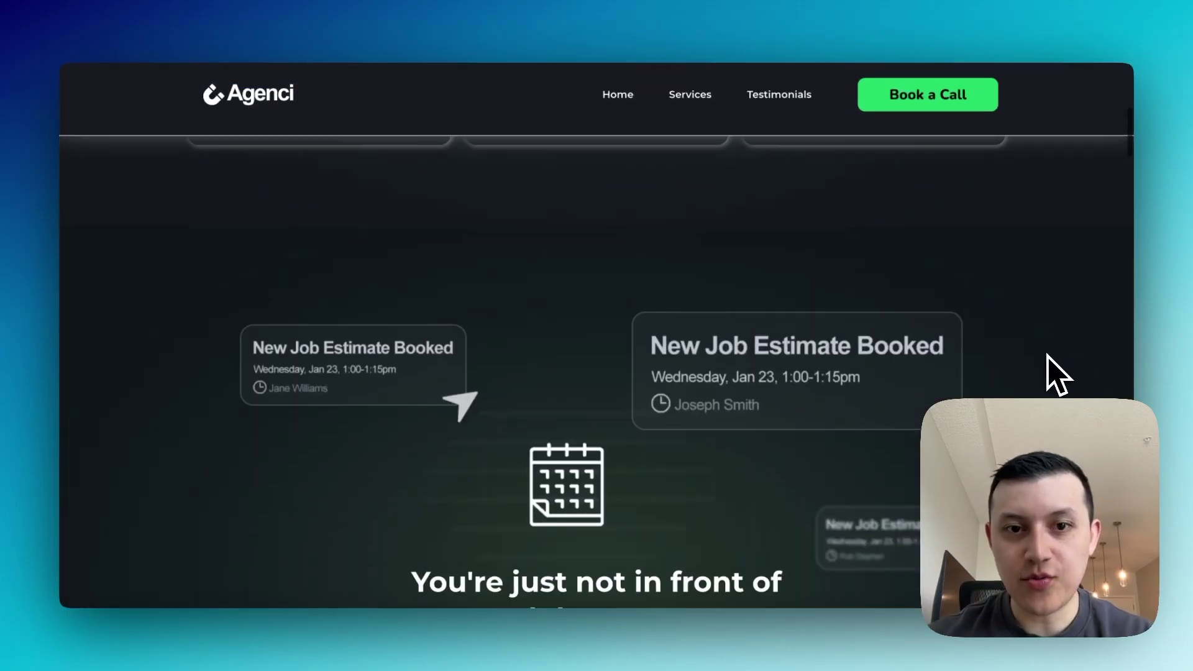
{"action": "scroll", "coordinate": [1048, 356], "scroll_direction": "down", "scroll_amount": 1}
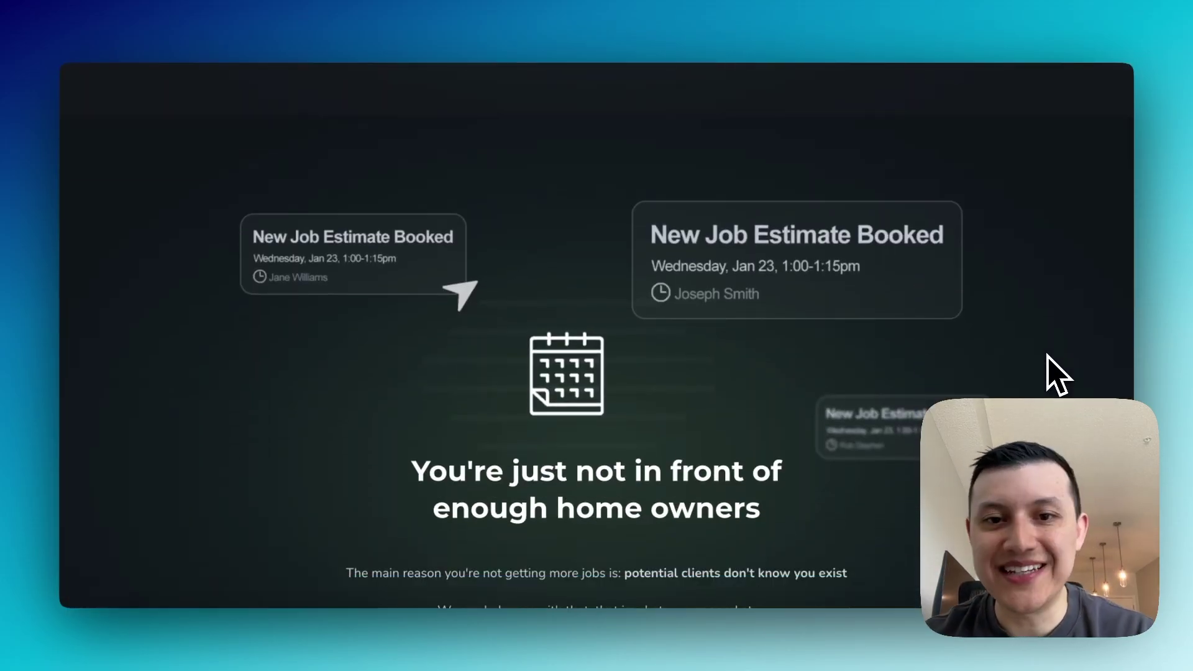
{"action": "scroll", "coordinate": [1048, 356], "scroll_direction": "down", "scroll_amount": 2}
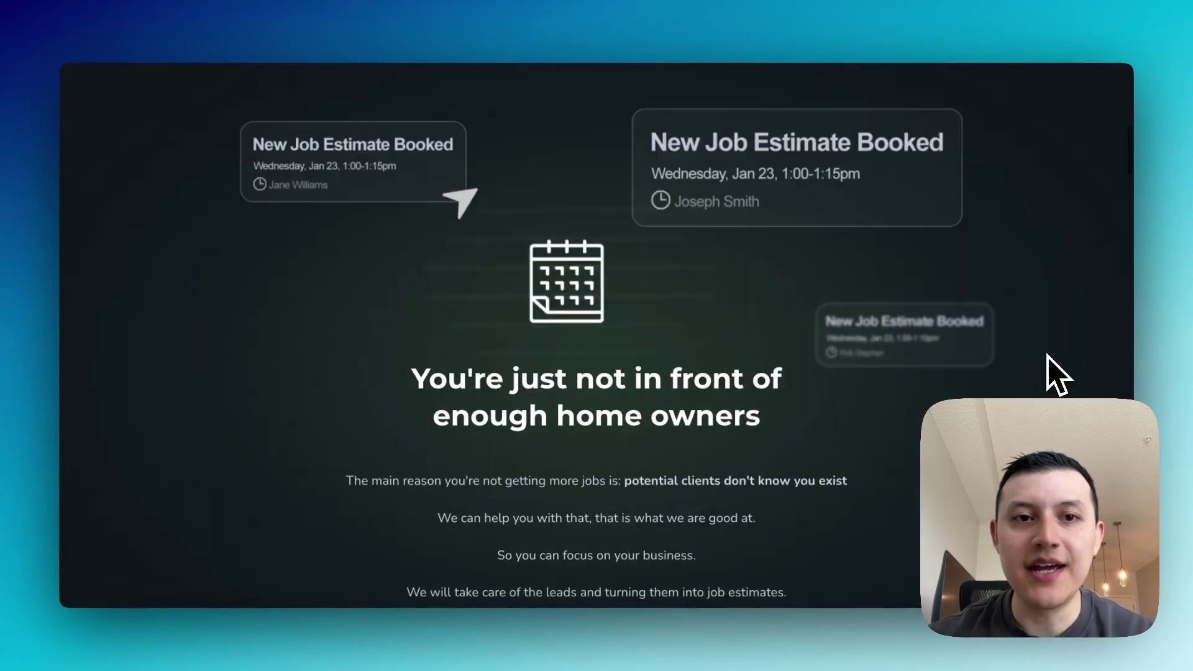
{"action": "scroll", "coordinate": [621, 280], "scroll_direction": "down", "scroll_amount": 1}
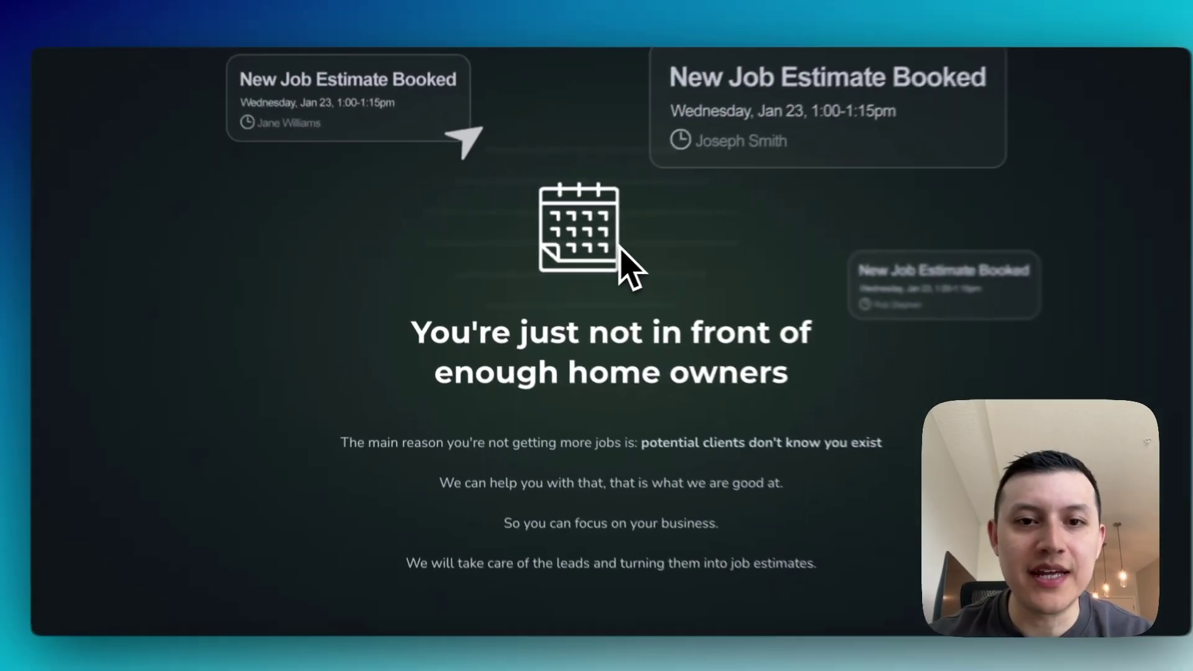
{"action": "scroll", "coordinate": [612, 267], "scroll_direction": "down", "scroll_amount": 8}
{"action": "scroll", "coordinate": [612, 268], "scroll_direction": "up", "scroll_amount": 10}
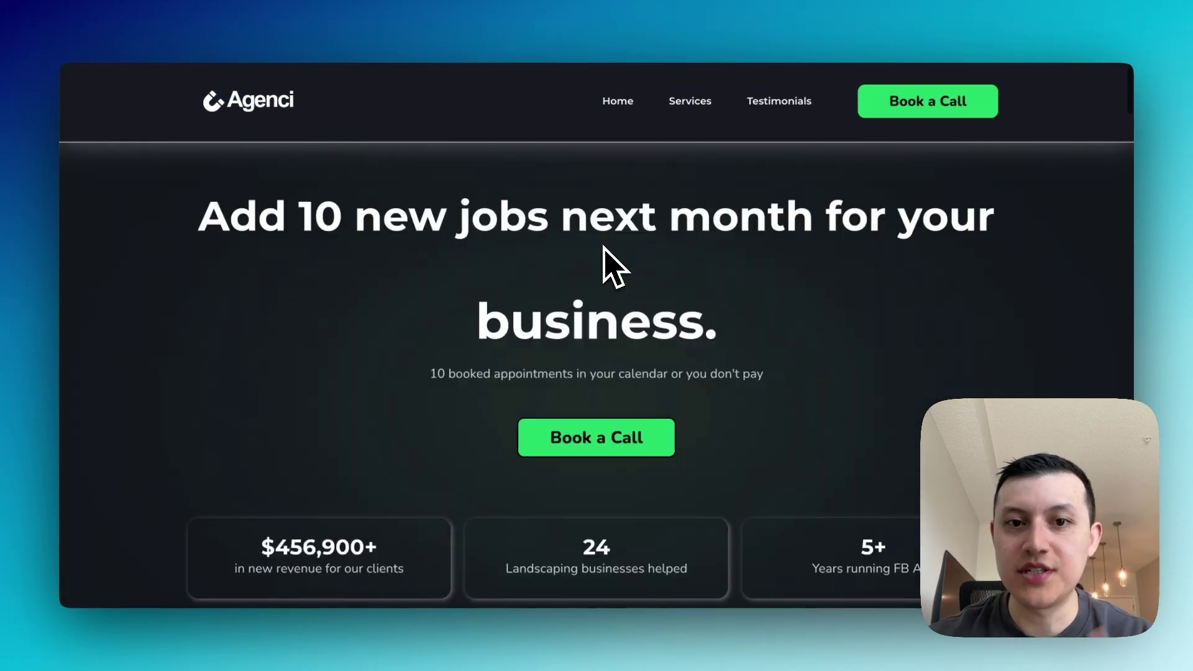
{"action": "scroll", "coordinate": [613, 267], "scroll_direction": "down", "scroll_amount": 8}
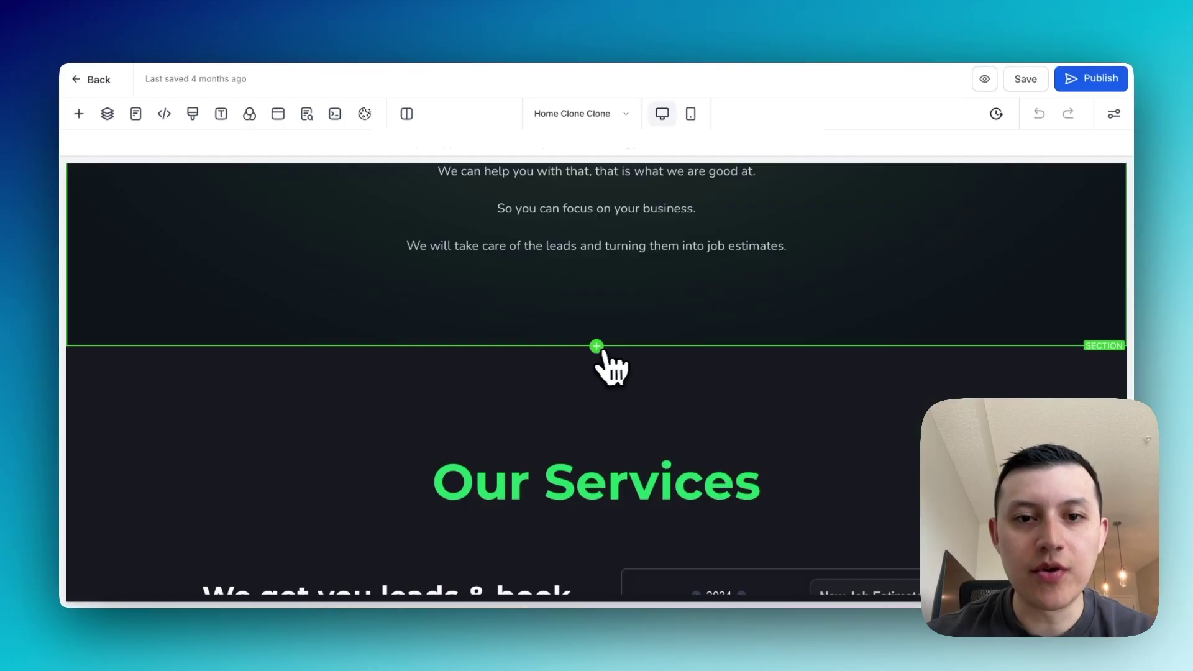
Step: In the Home Clone Clone page editor, add a new section with a one-column row directly above "Our Services"
{"action": "left_click", "coordinate": [597, 345]}
{"action": "left_click_drag", "start_coordinate": [321, 294], "coordinate": [479, 346]}
{"action": "left_click", "coordinate": [597, 393]}
{"action": "left_click_drag", "start_coordinate": [325, 259], "coordinate": [303, 269]}
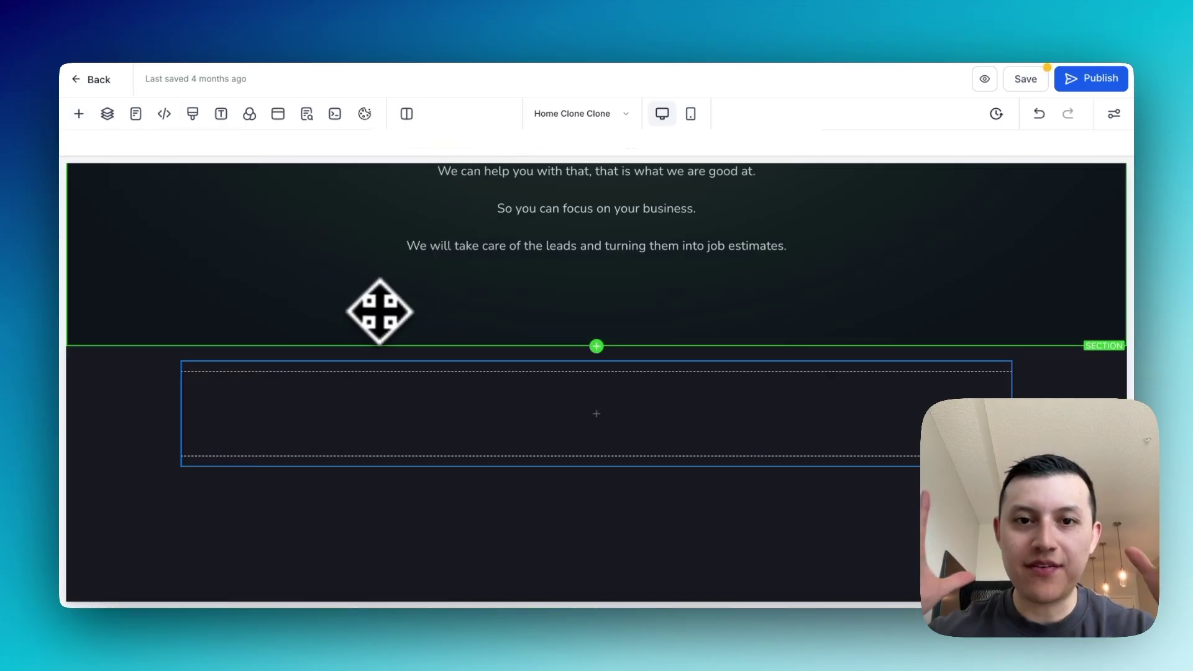
Step: Add an Image element to the empty column of the new row and close the element library
{"action": "left_click", "coordinate": [606, 413]}
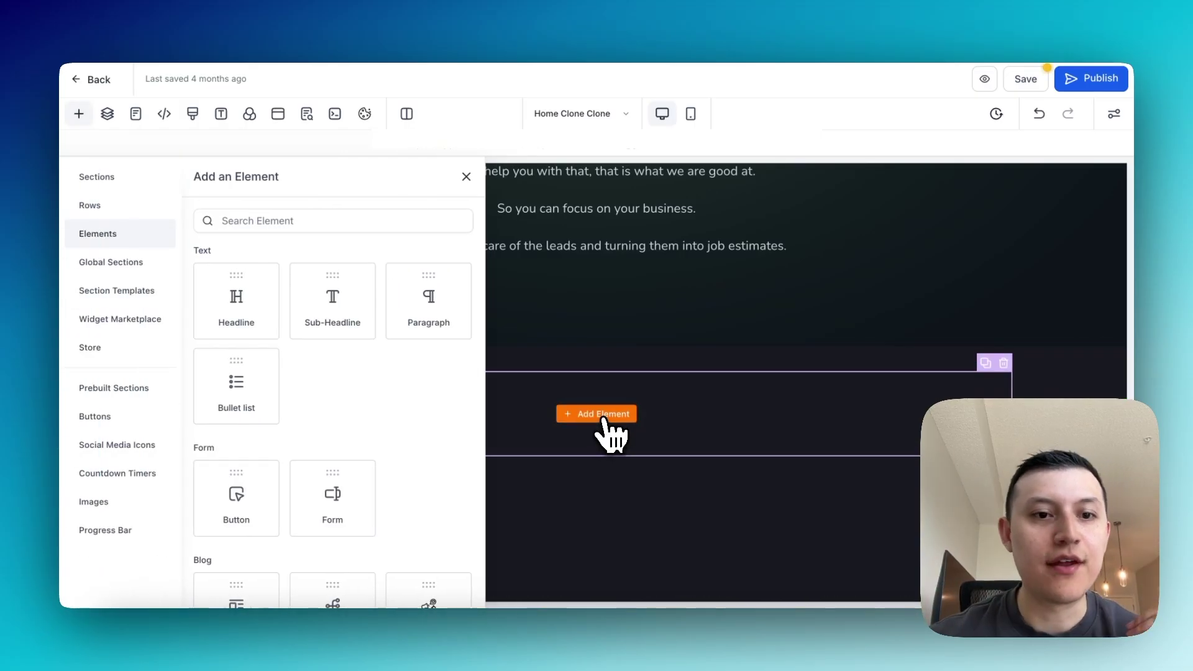
{"action": "scroll", "coordinate": [426, 426], "scroll_direction": "down", "scroll_amount": 5}
{"action": "scroll", "coordinate": [429, 435], "scroll_direction": "down", "scroll_amount": 3}
{"action": "left_click_drag", "start_coordinate": [426, 426], "coordinate": [679, 431]}
{"action": "left_click", "coordinate": [596, 305]}
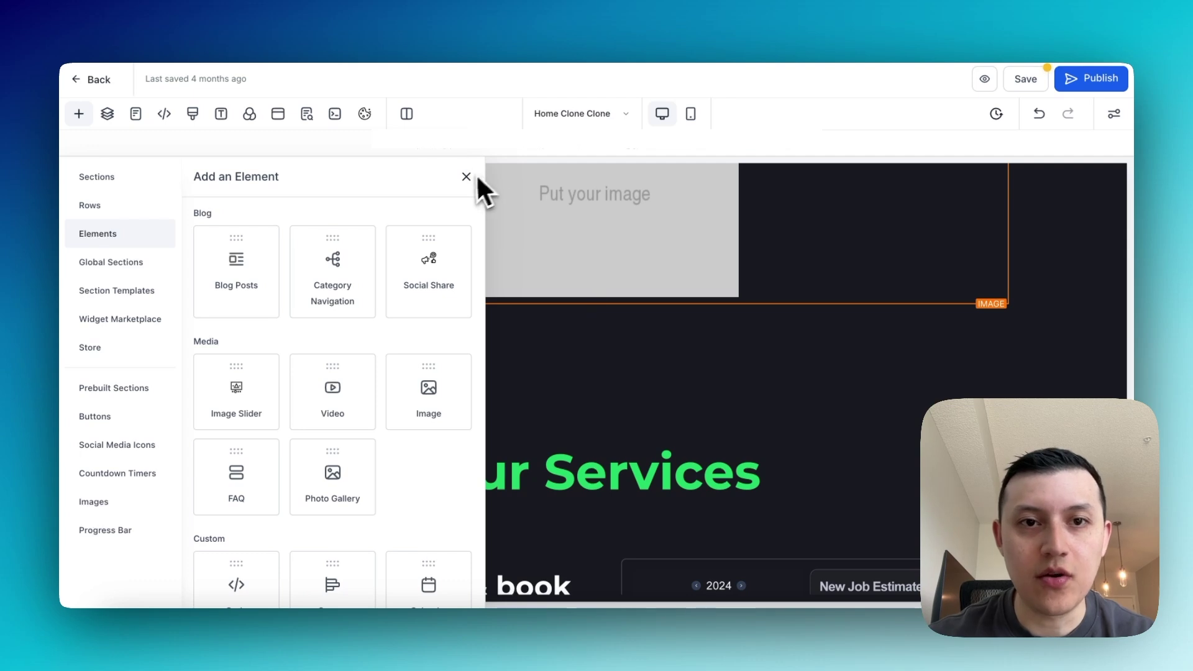
{"action": "left_click", "coordinate": [466, 176]}
Step: Replace the new placeholder image with agencibanner3.png from the media storage
{"action": "scroll", "coordinate": [634, 320], "scroll_direction": "down", "scroll_amount": 1}
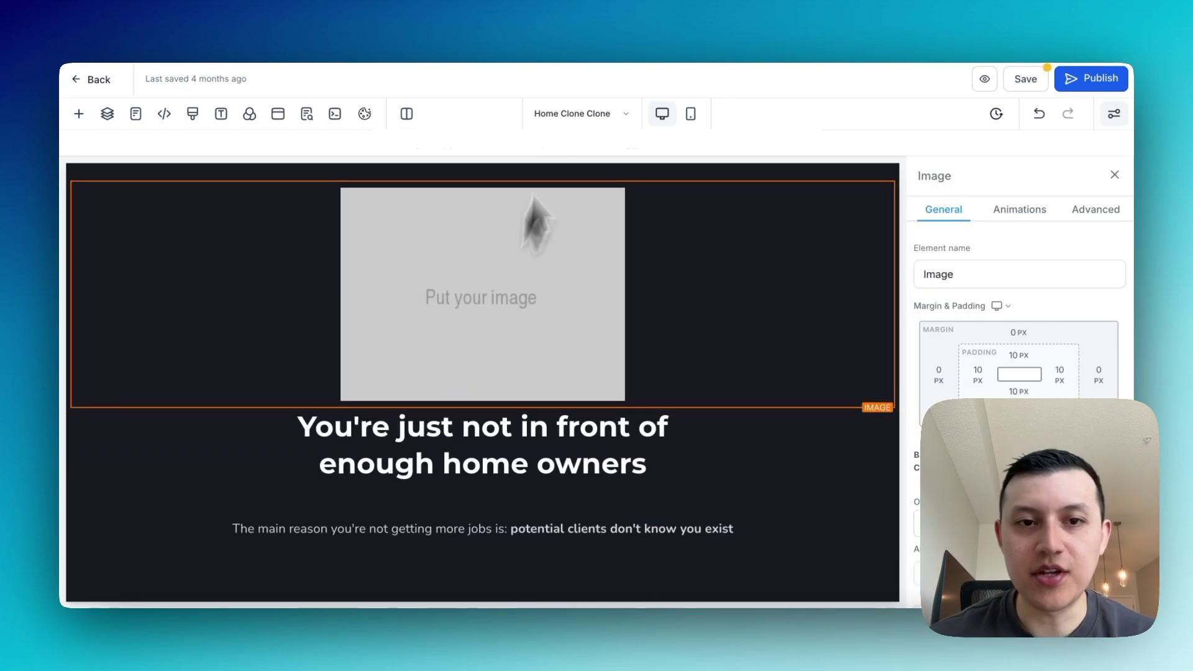
{"action": "left_click", "coordinate": [476, 256]}
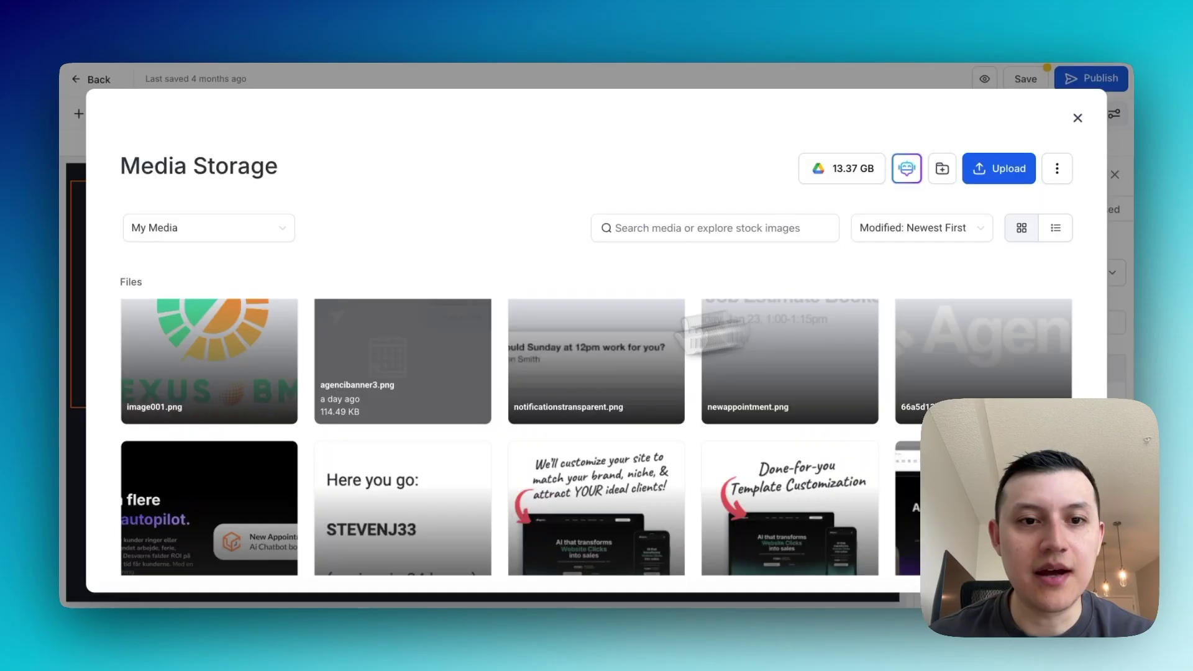
{"action": "left_click", "coordinate": [384, 408]}
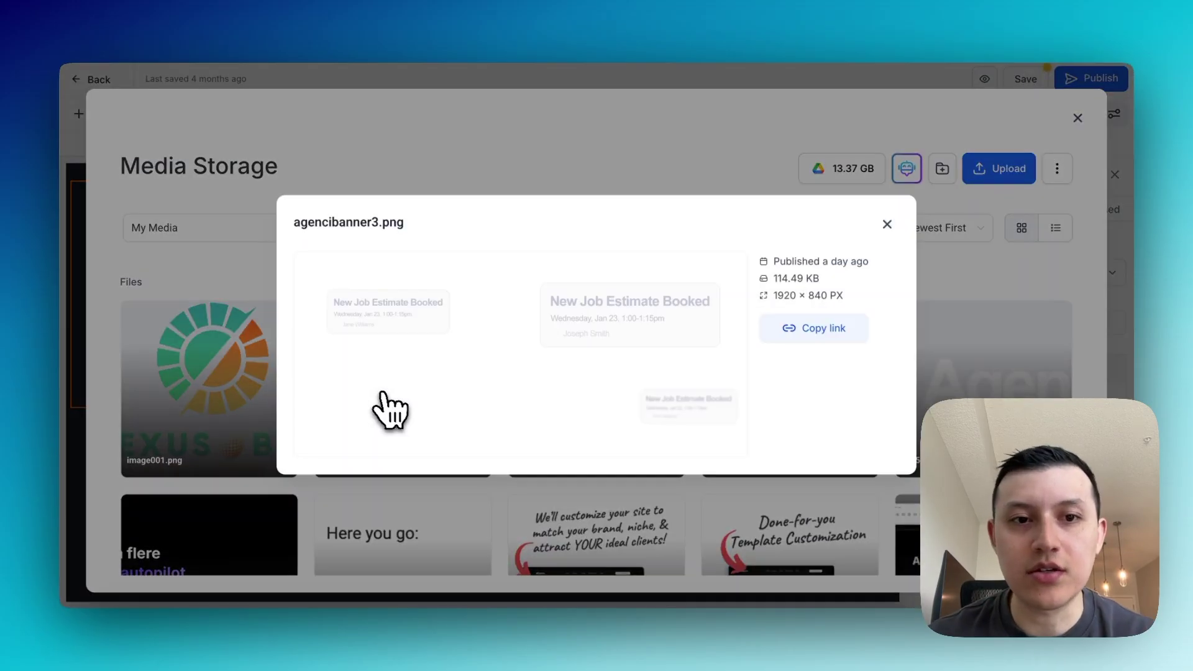
{"action": "key", "text": "Escape"}
{"action": "left_click", "coordinate": [421, 407]}
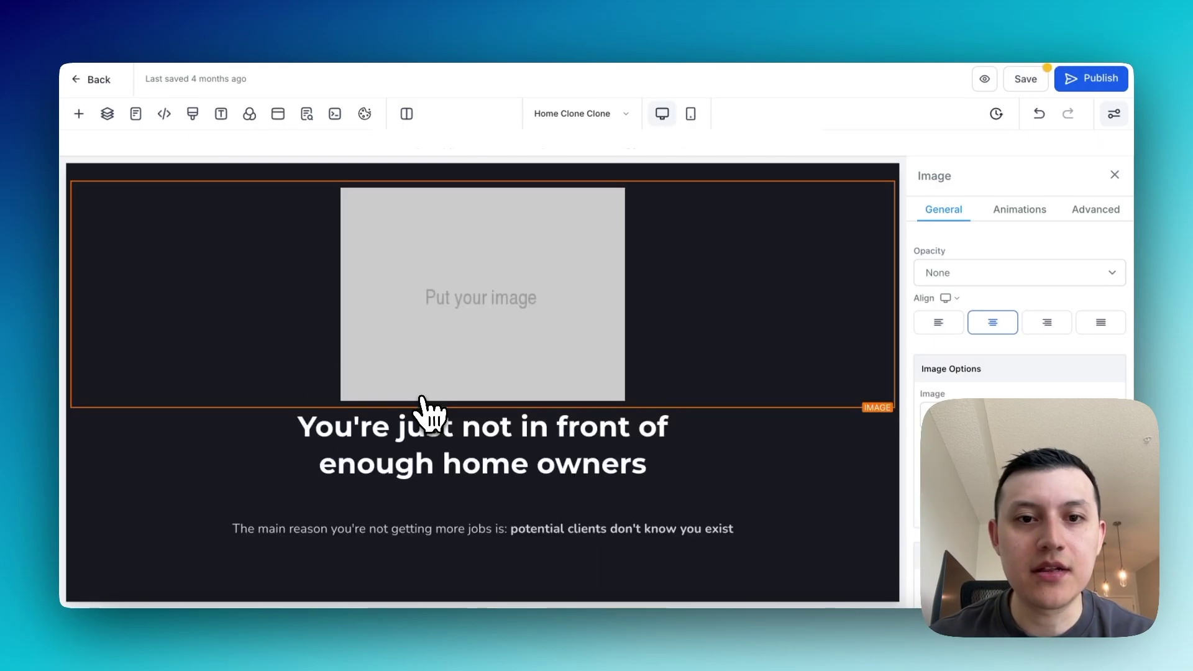
{"action": "scroll", "coordinate": [706, 391], "scroll_direction": "down", "scroll_amount": 3}
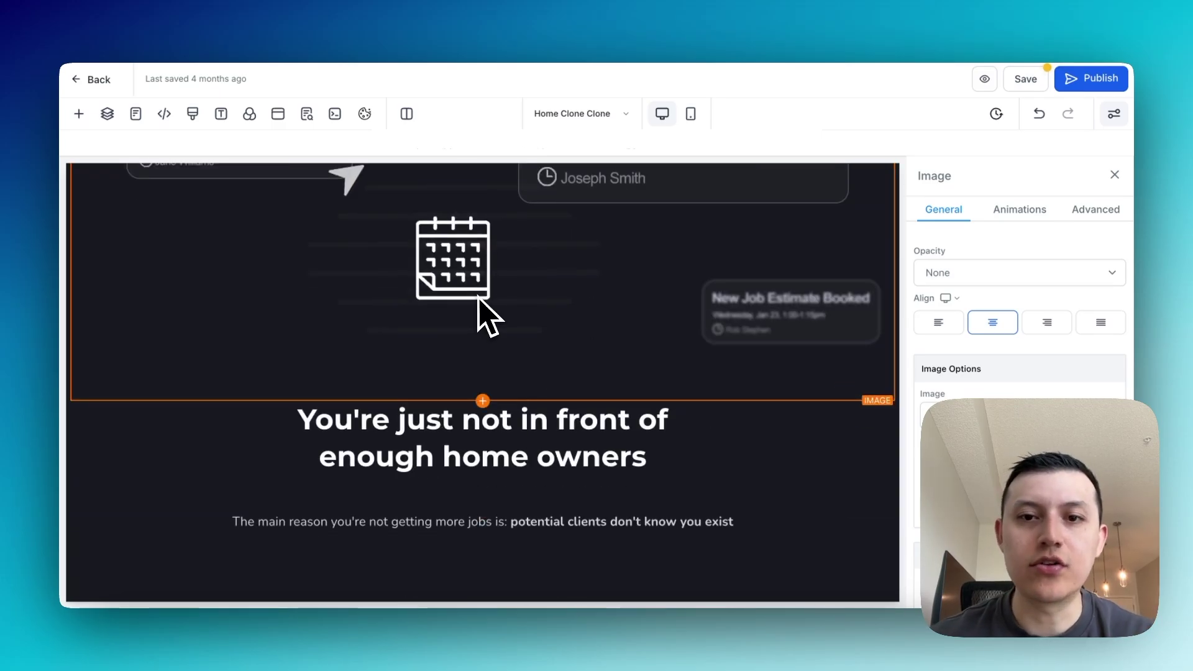
Step: Give the "You're just not in front of enough home owners" headline a negative top margin so it overlaps the banner image's lower part
{"action": "left_click", "coordinate": [571, 422]}
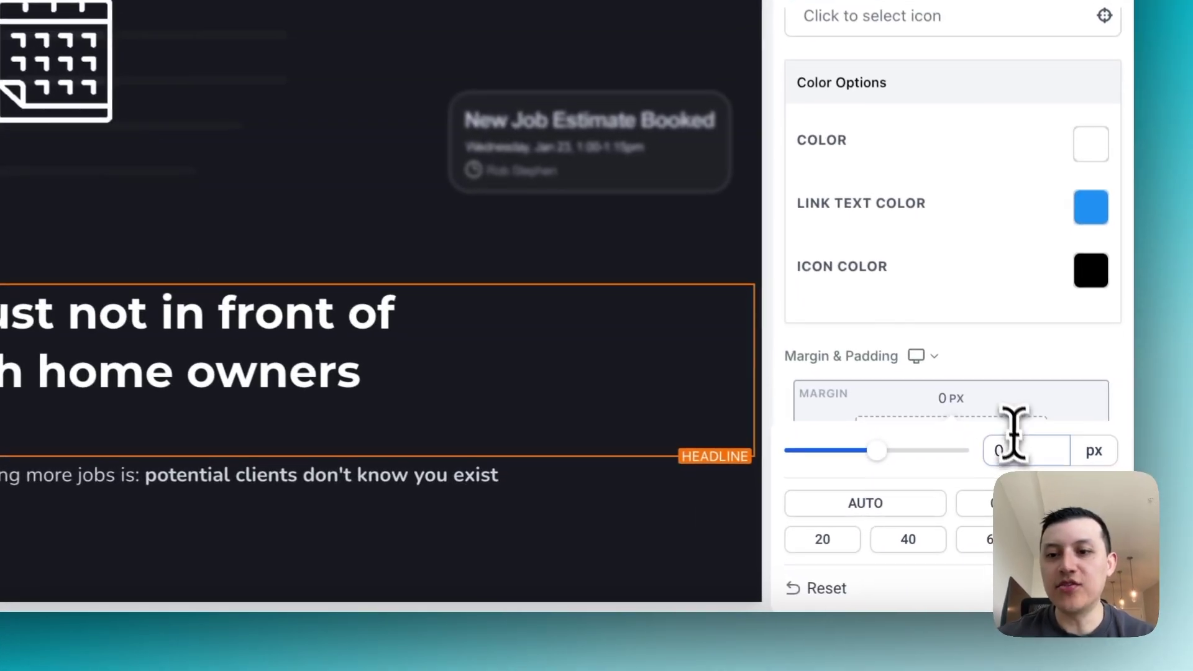
{"action": "left_click", "coordinate": [1066, 506]}
{"action": "type", "text": "-8"}
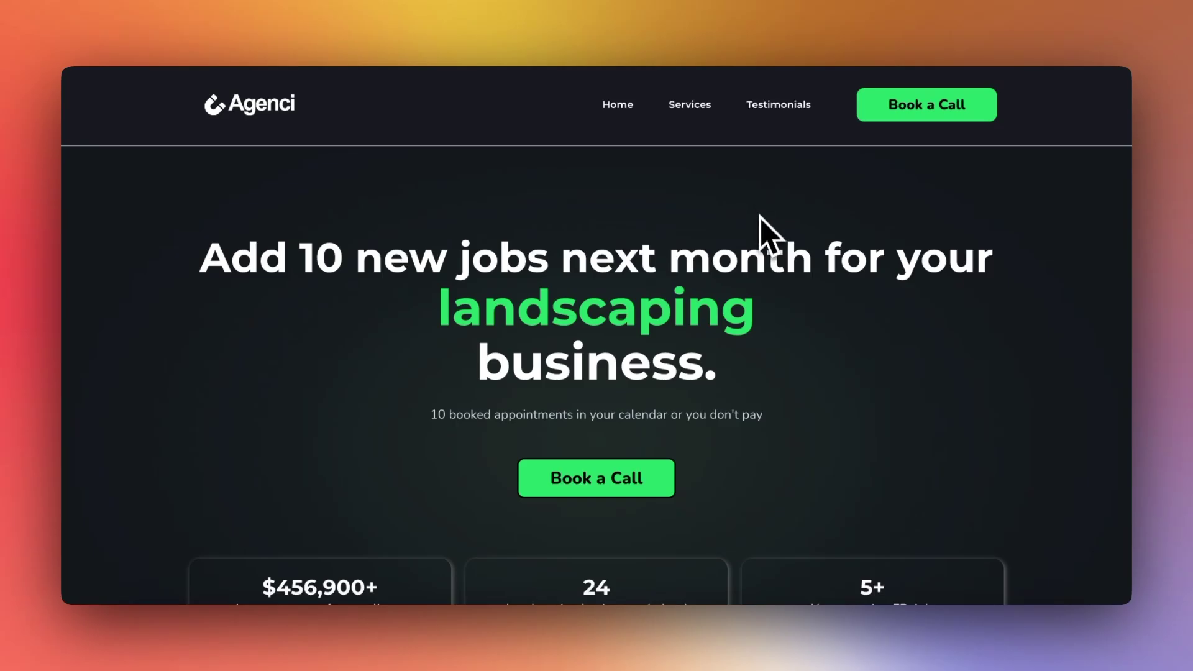
Step: Compare the edited banner section with the finished Agenci page, examining its headline overlap, background gradient and paragraph lines down to "Our Services"
{"action": "scroll", "coordinate": [761, 239], "scroll_direction": "down", "scroll_amount": 10}
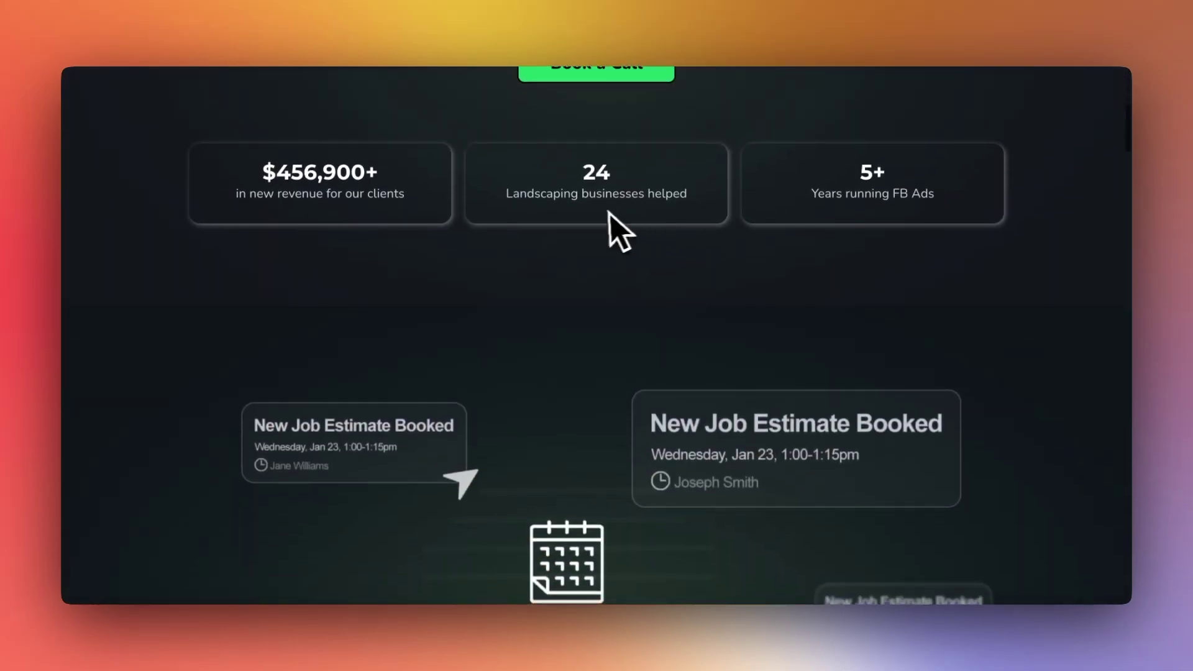
{"action": "scroll", "coordinate": [622, 230], "scroll_direction": "down", "scroll_amount": 3}
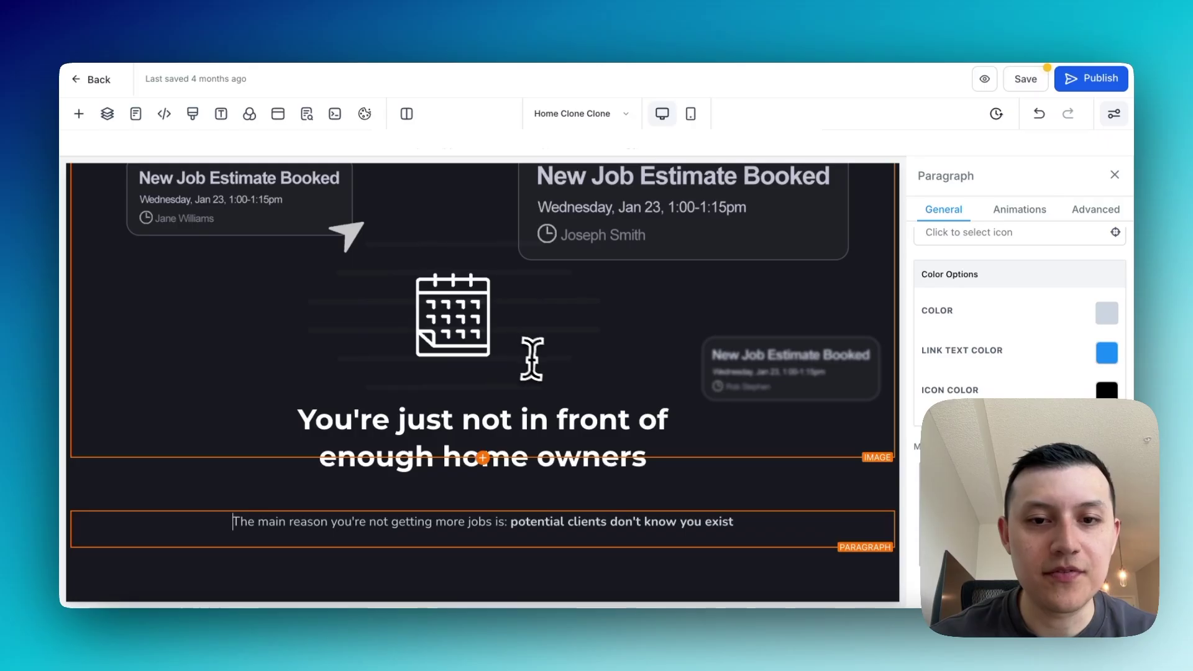
{"action": "scroll", "coordinate": [612, 515], "scroll_direction": "down", "scroll_amount": 1}
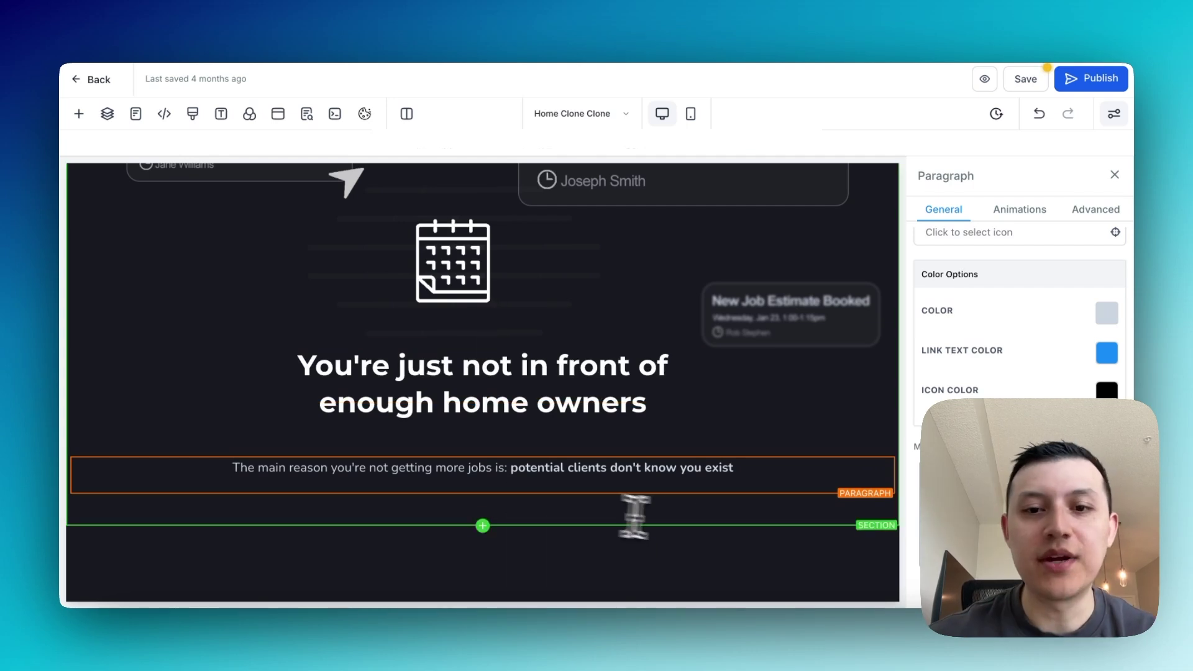
{"action": "left_click", "coordinate": [868, 450]}
{"action": "left_click", "coordinate": [869, 450]}
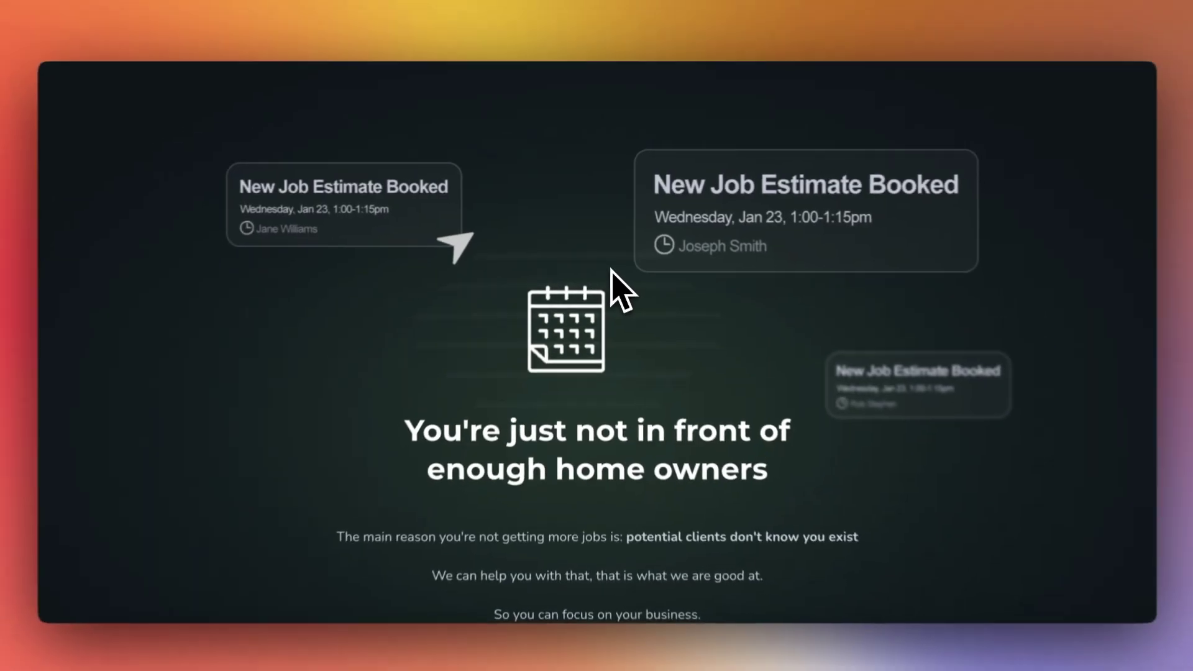
{"action": "scroll", "coordinate": [613, 279], "scroll_direction": "down", "scroll_amount": 4}
{"action": "scroll", "coordinate": [610, 273], "scroll_direction": "down", "scroll_amount": 2}
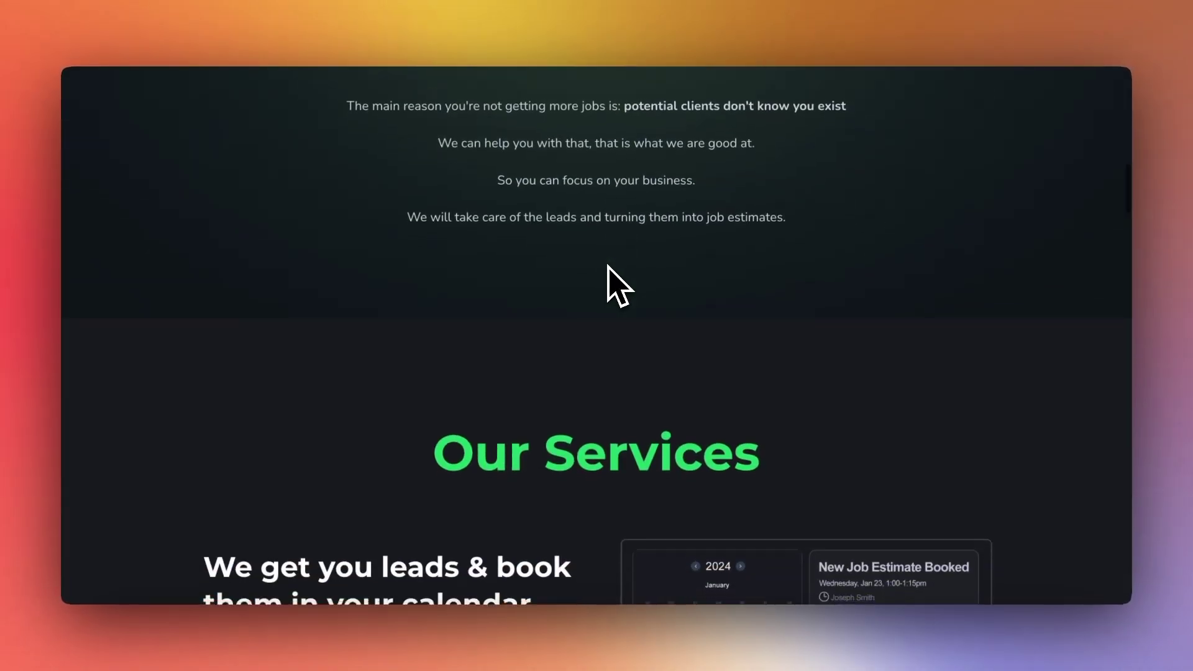